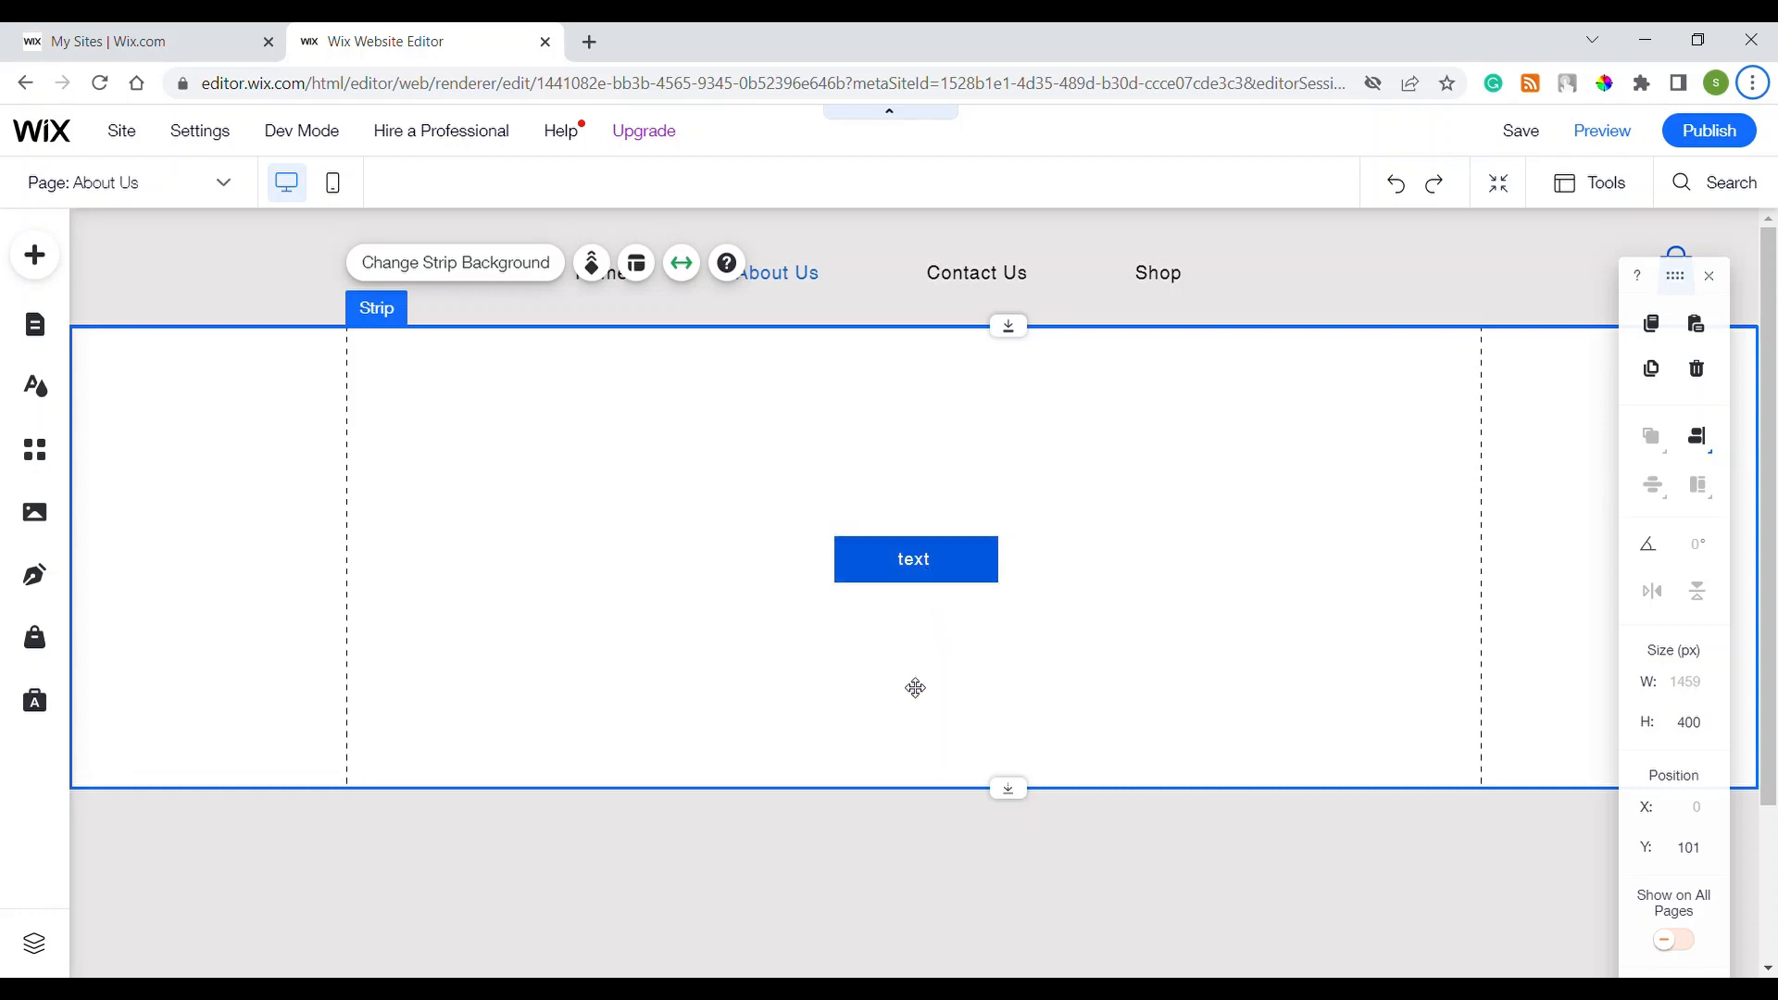
Step: Center the blue text button horizontally and vertically within the white strip, at X 418, Y 281
click(916, 578)
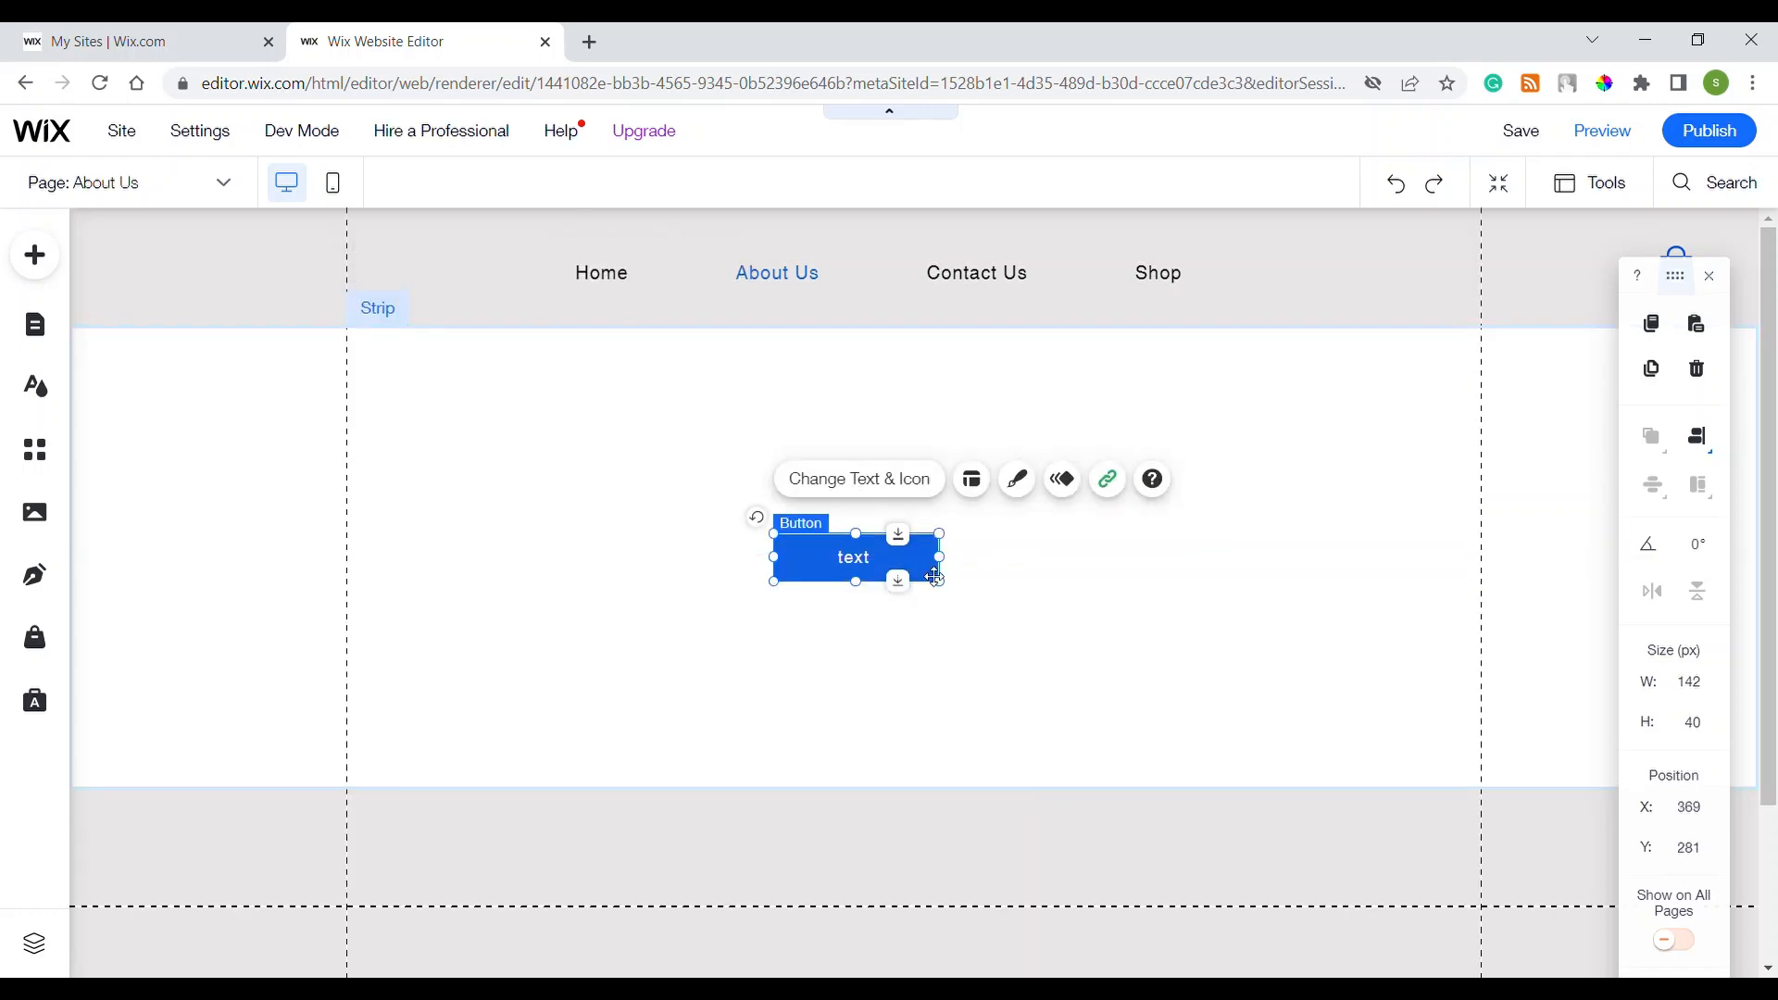
drag(915, 578, 938, 568)
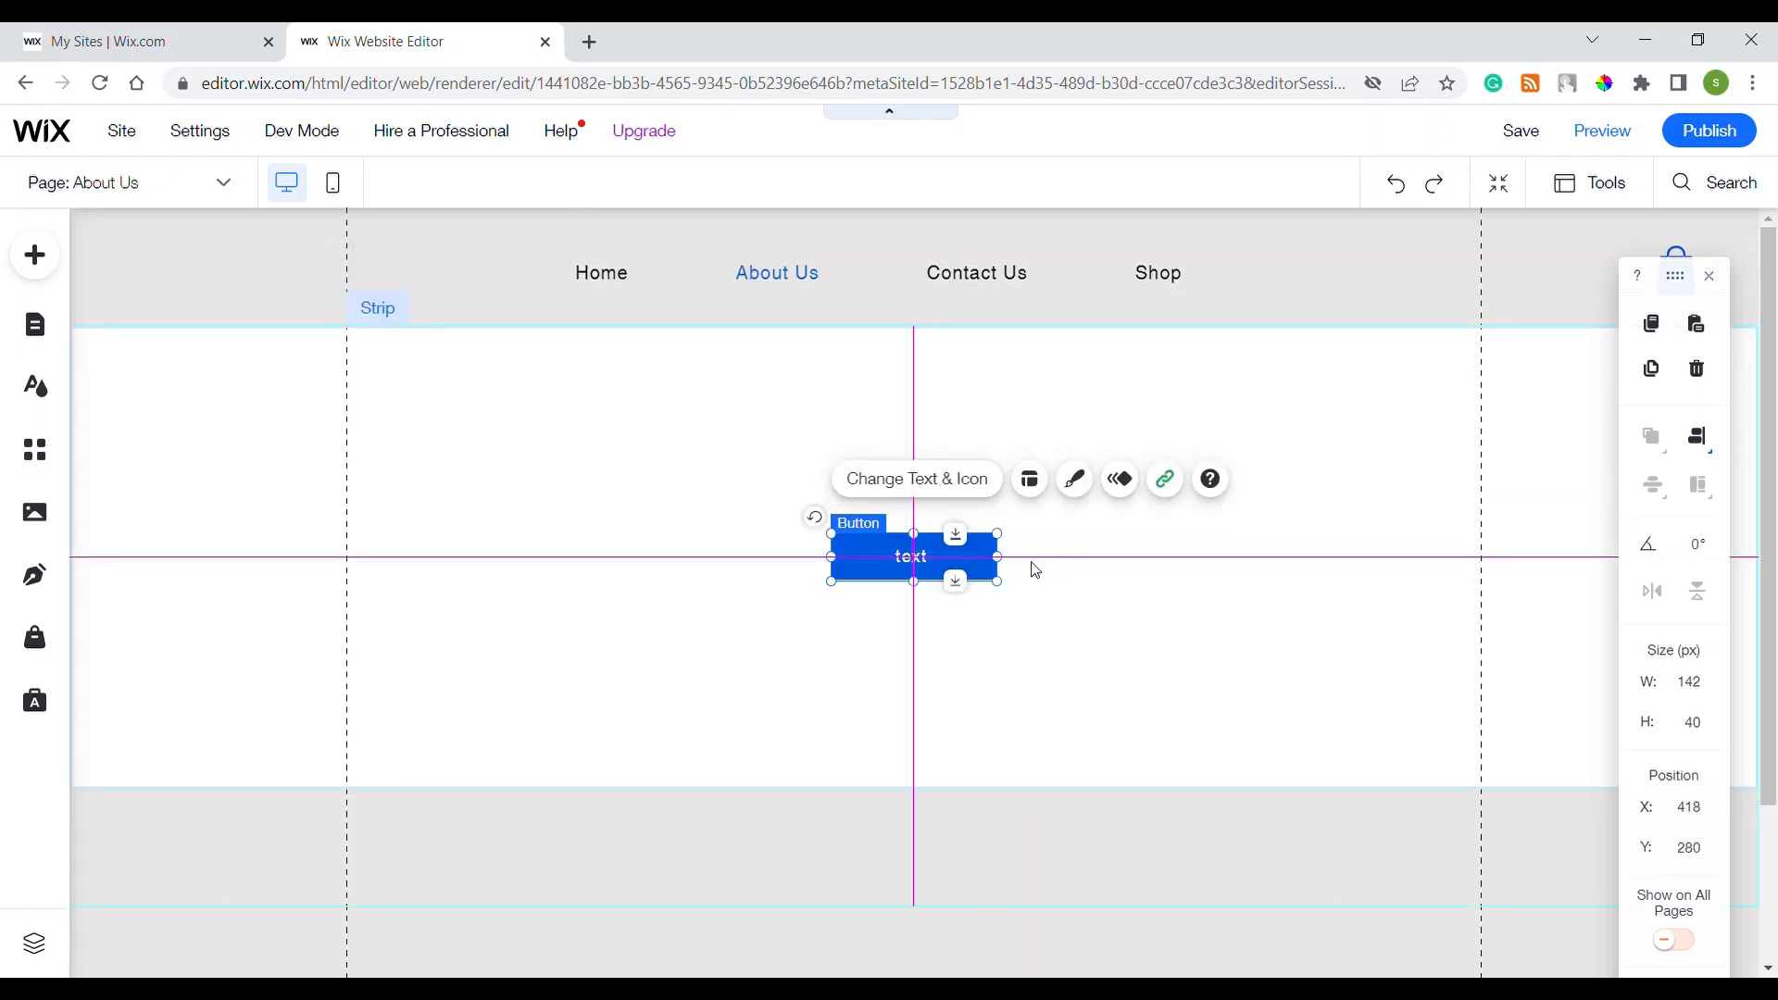
click(1102, 558)
click(957, 562)
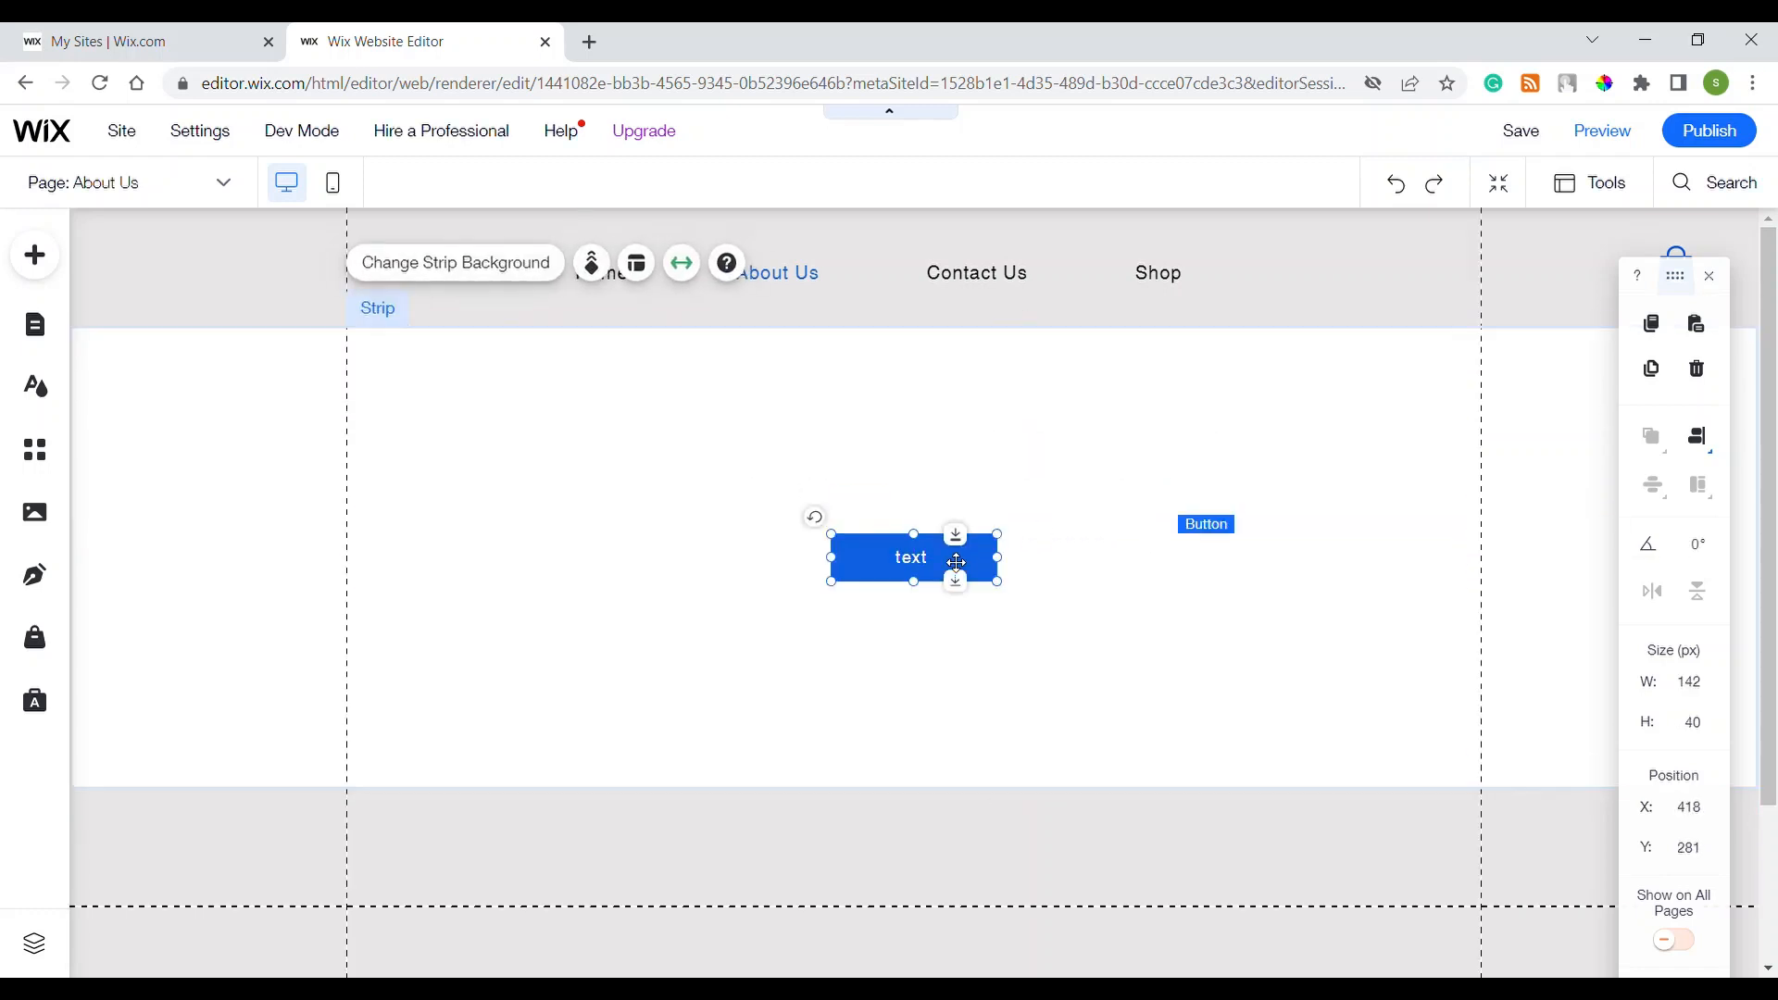
click(1089, 595)
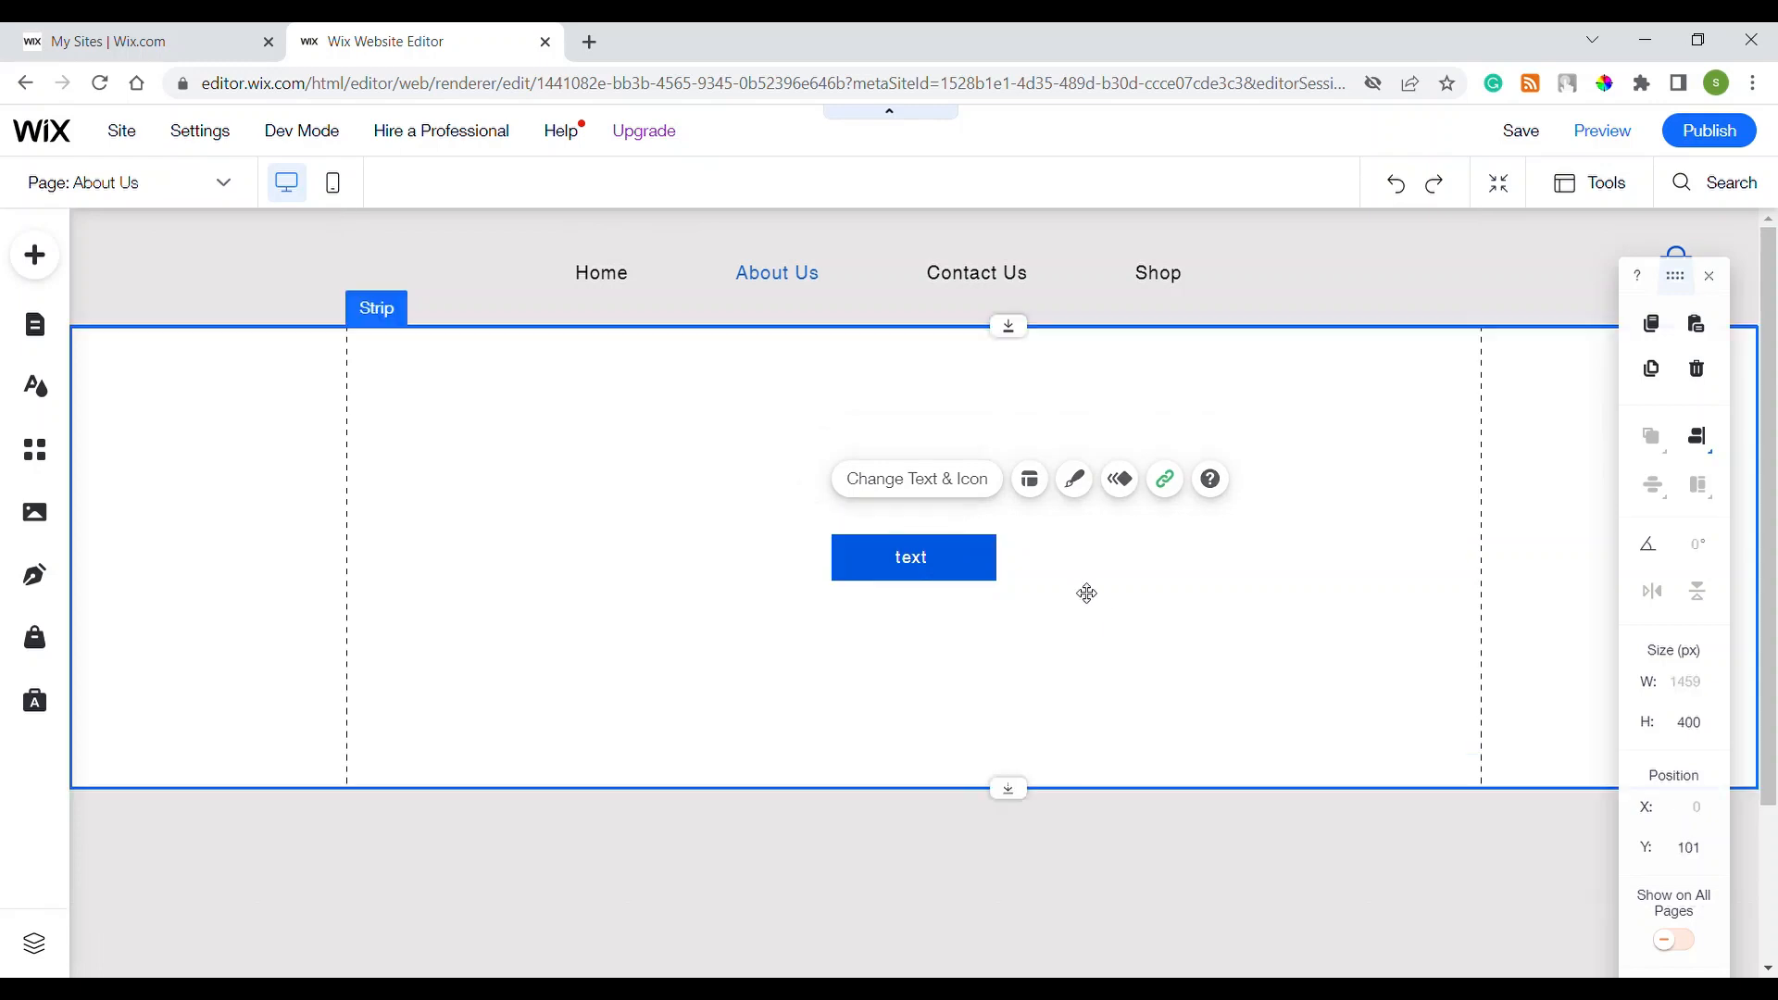
click(972, 570)
click(1059, 661)
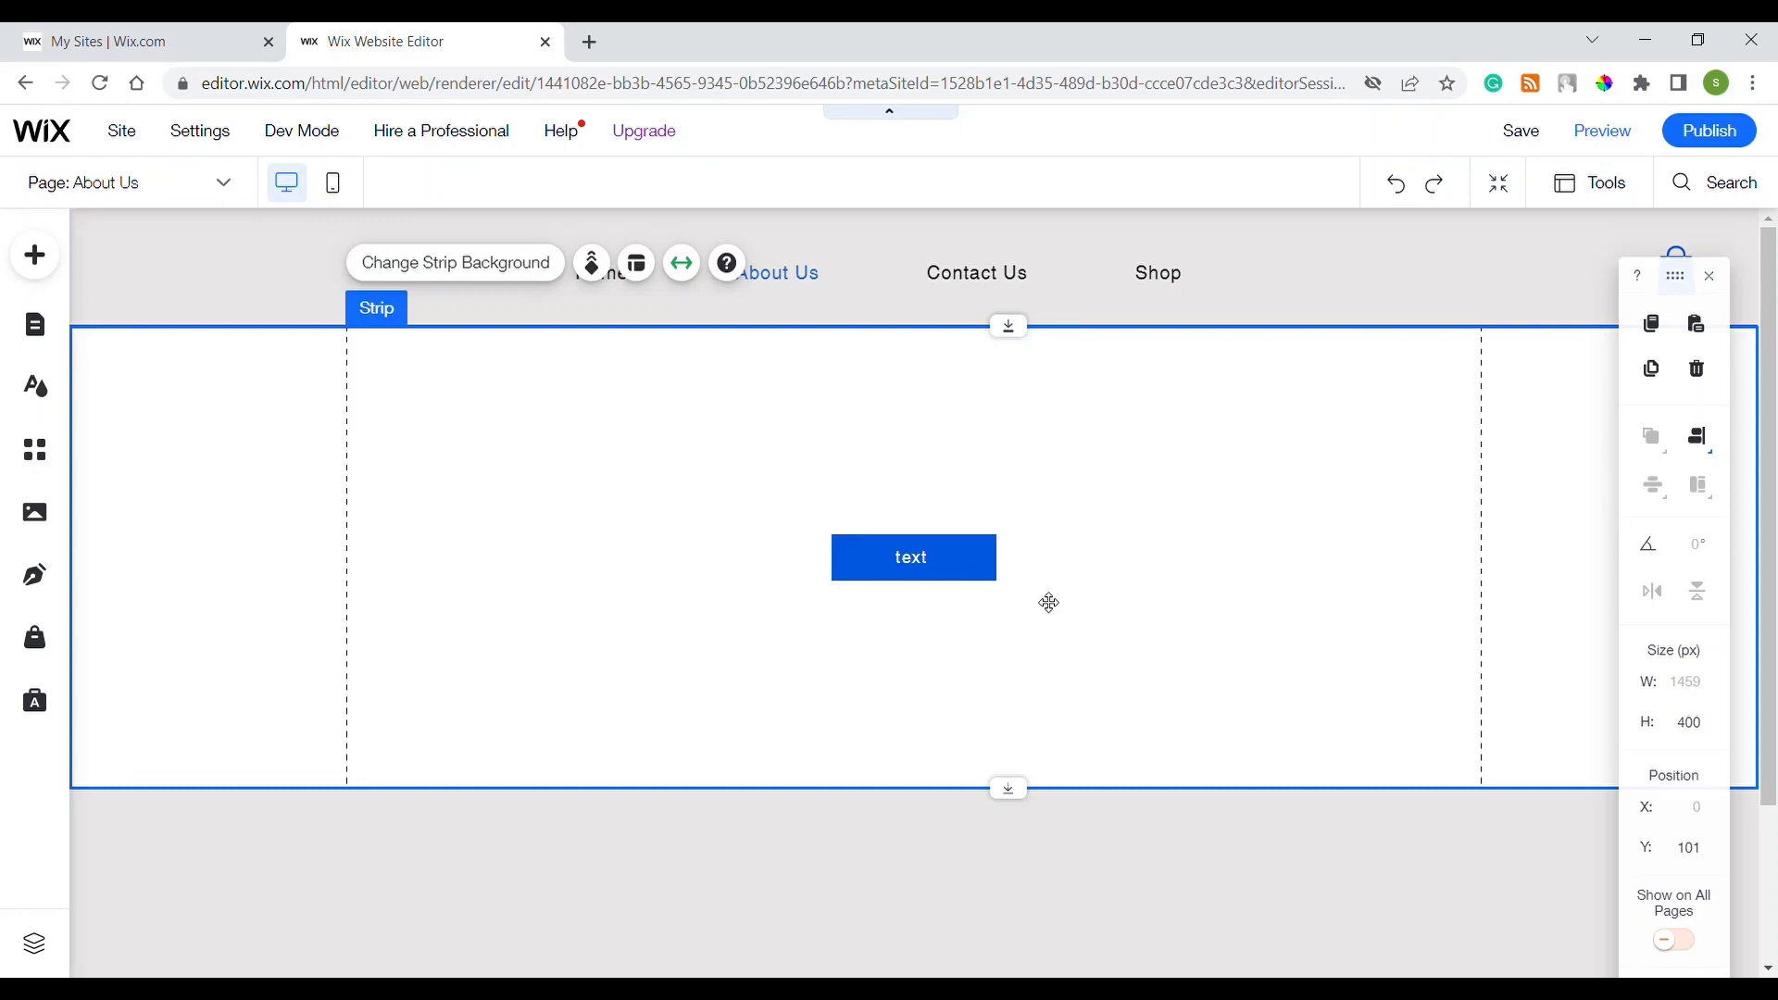
Step: Unlink the text button's corner radii in its custom design and set both right-hand corners to 5 px
click(990, 572)
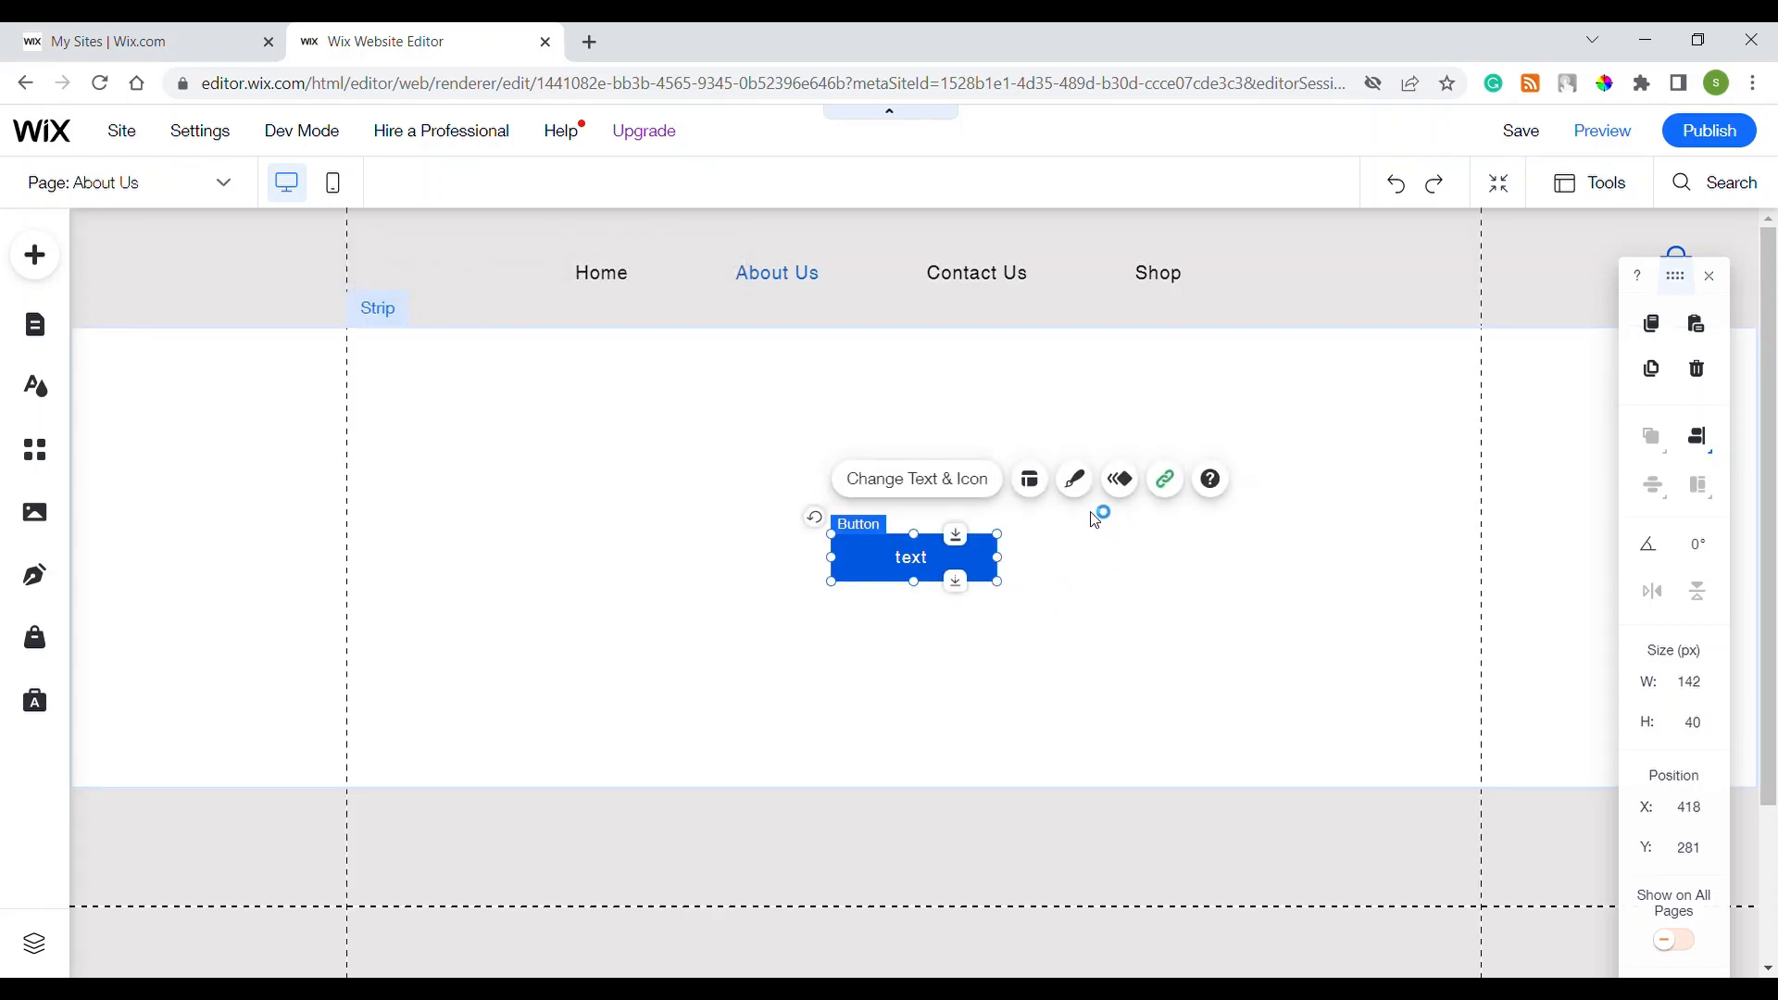
click(1076, 481)
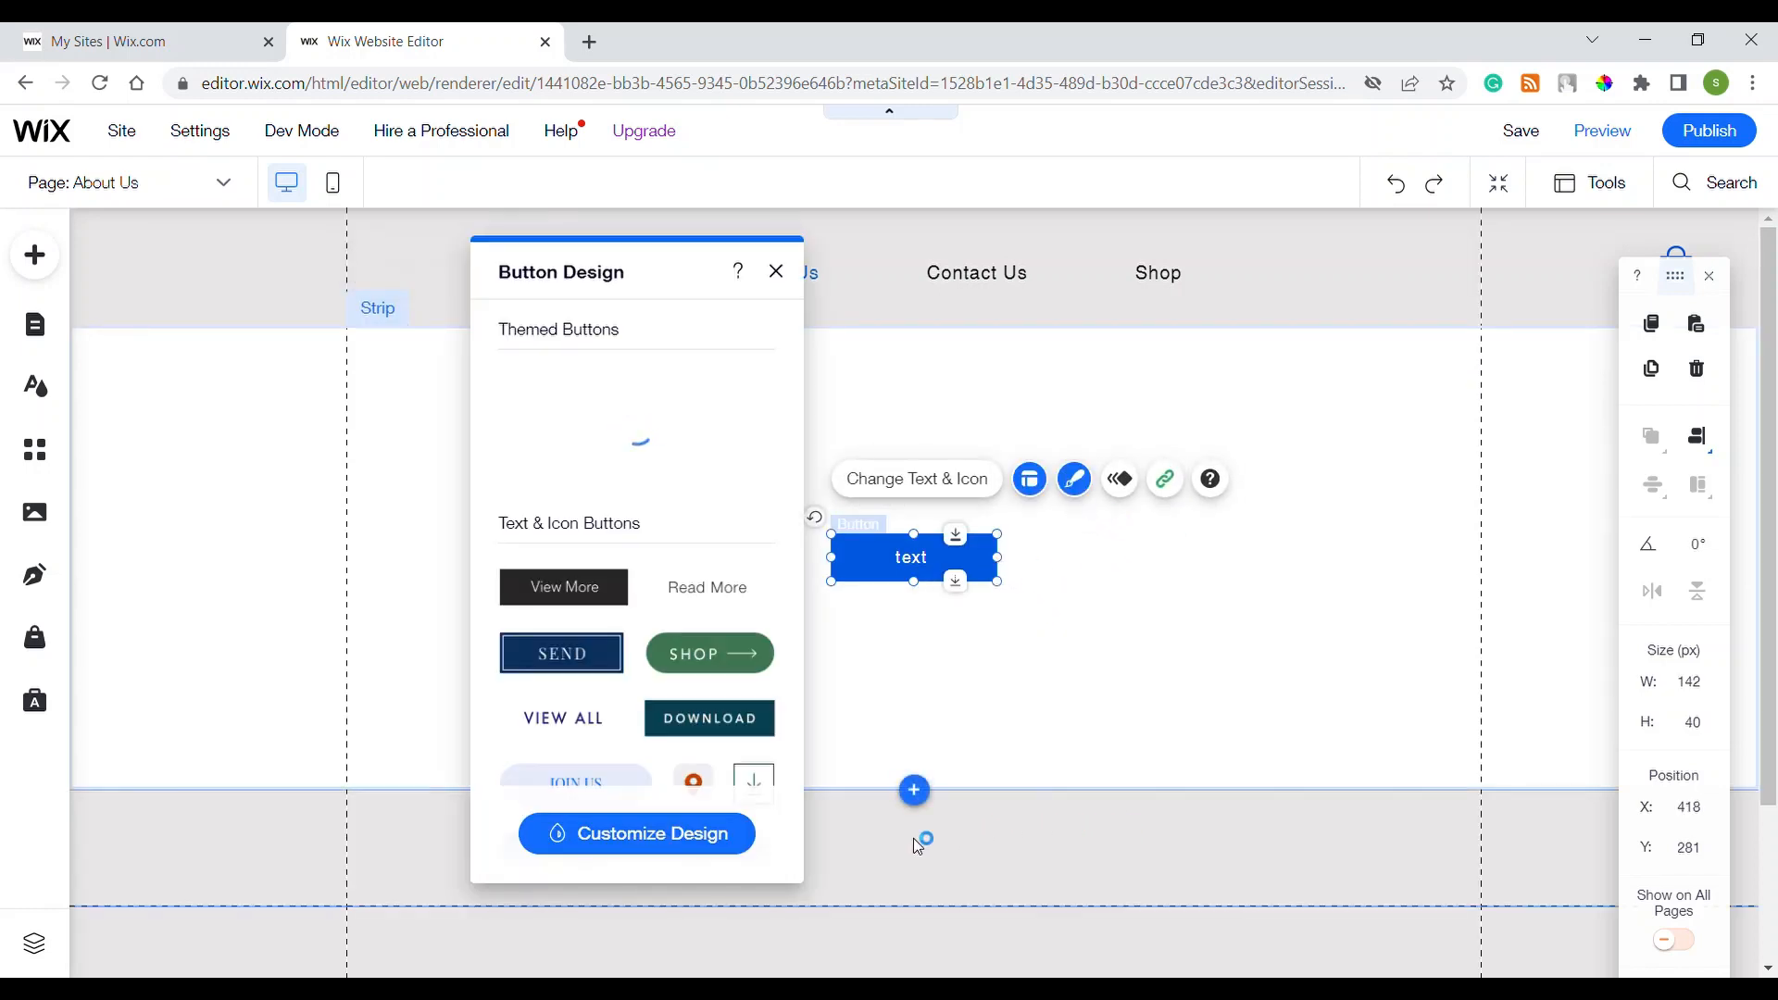
click(648, 833)
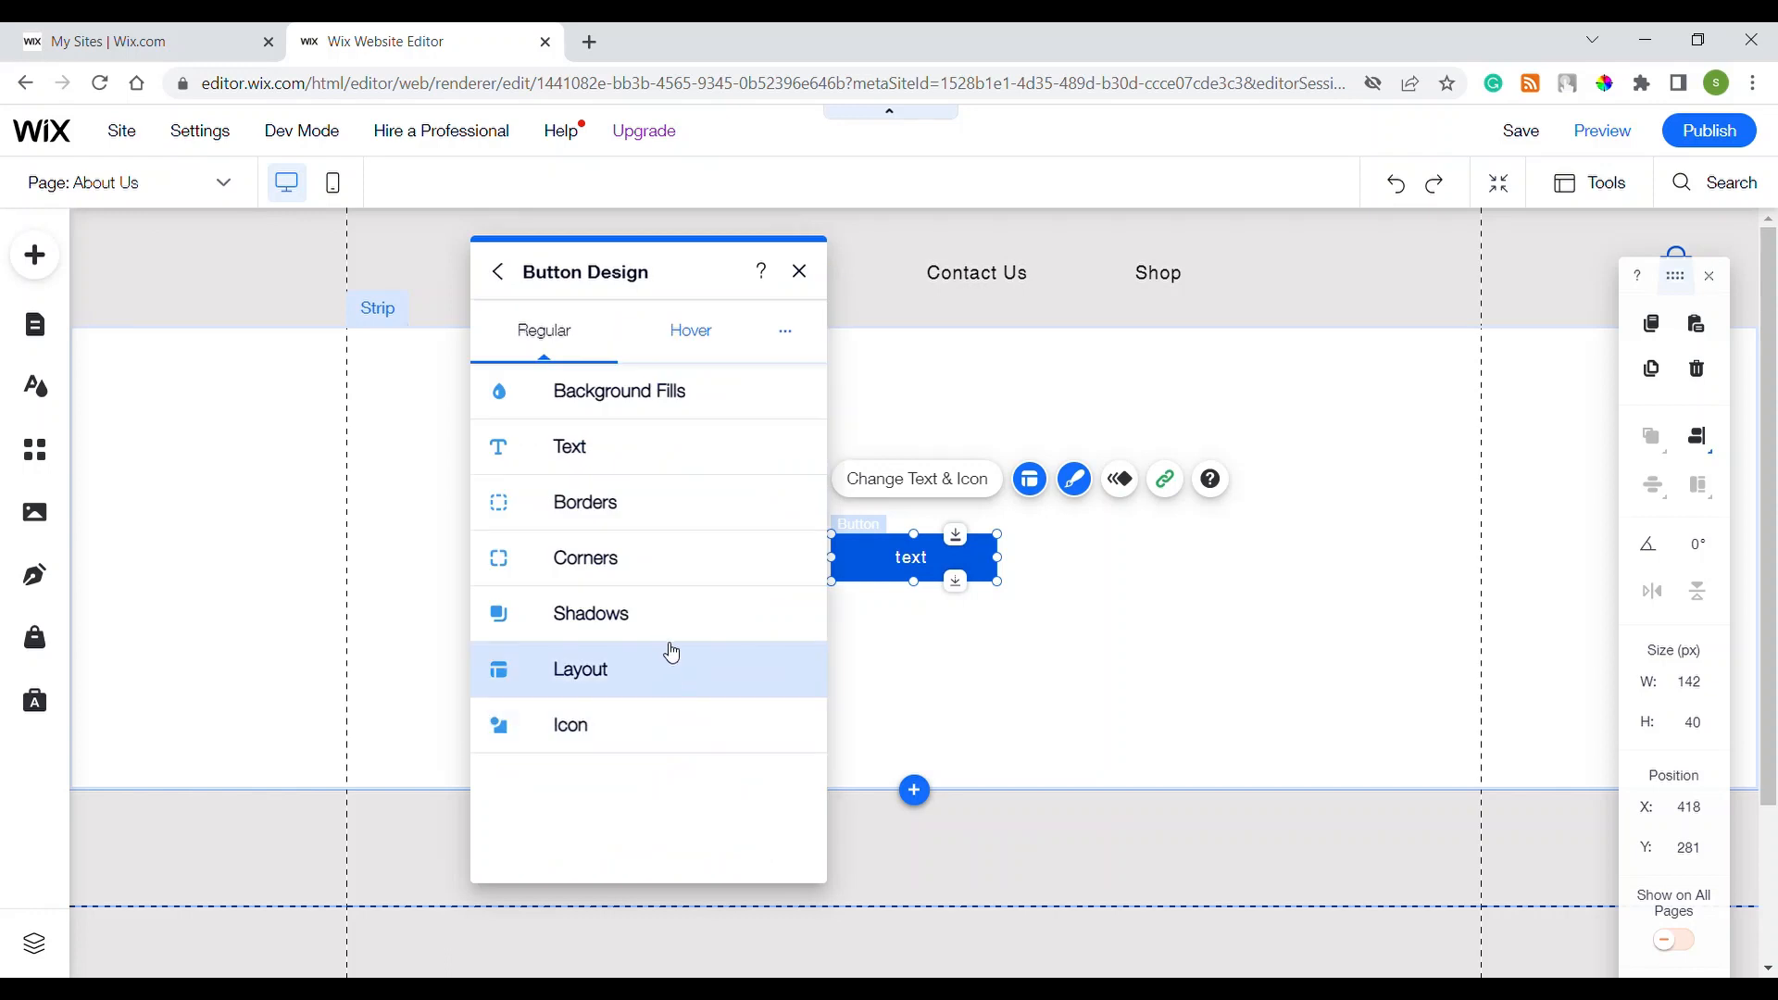
click(676, 582)
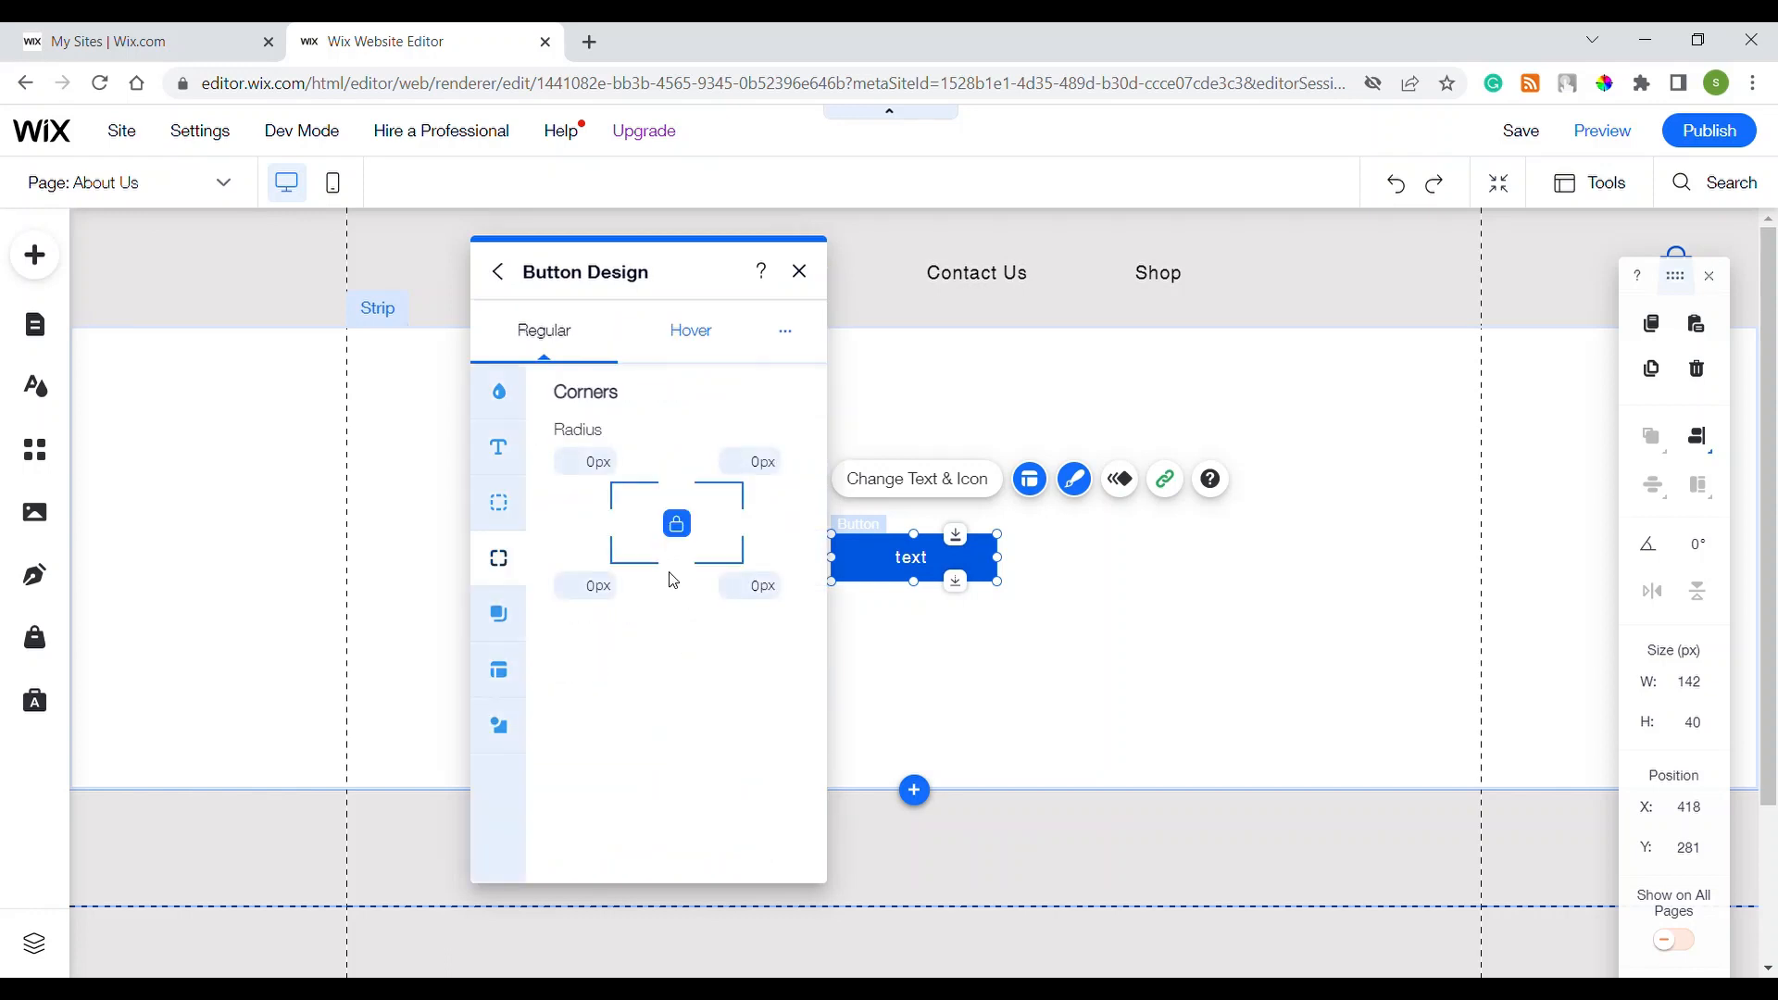
click(678, 526)
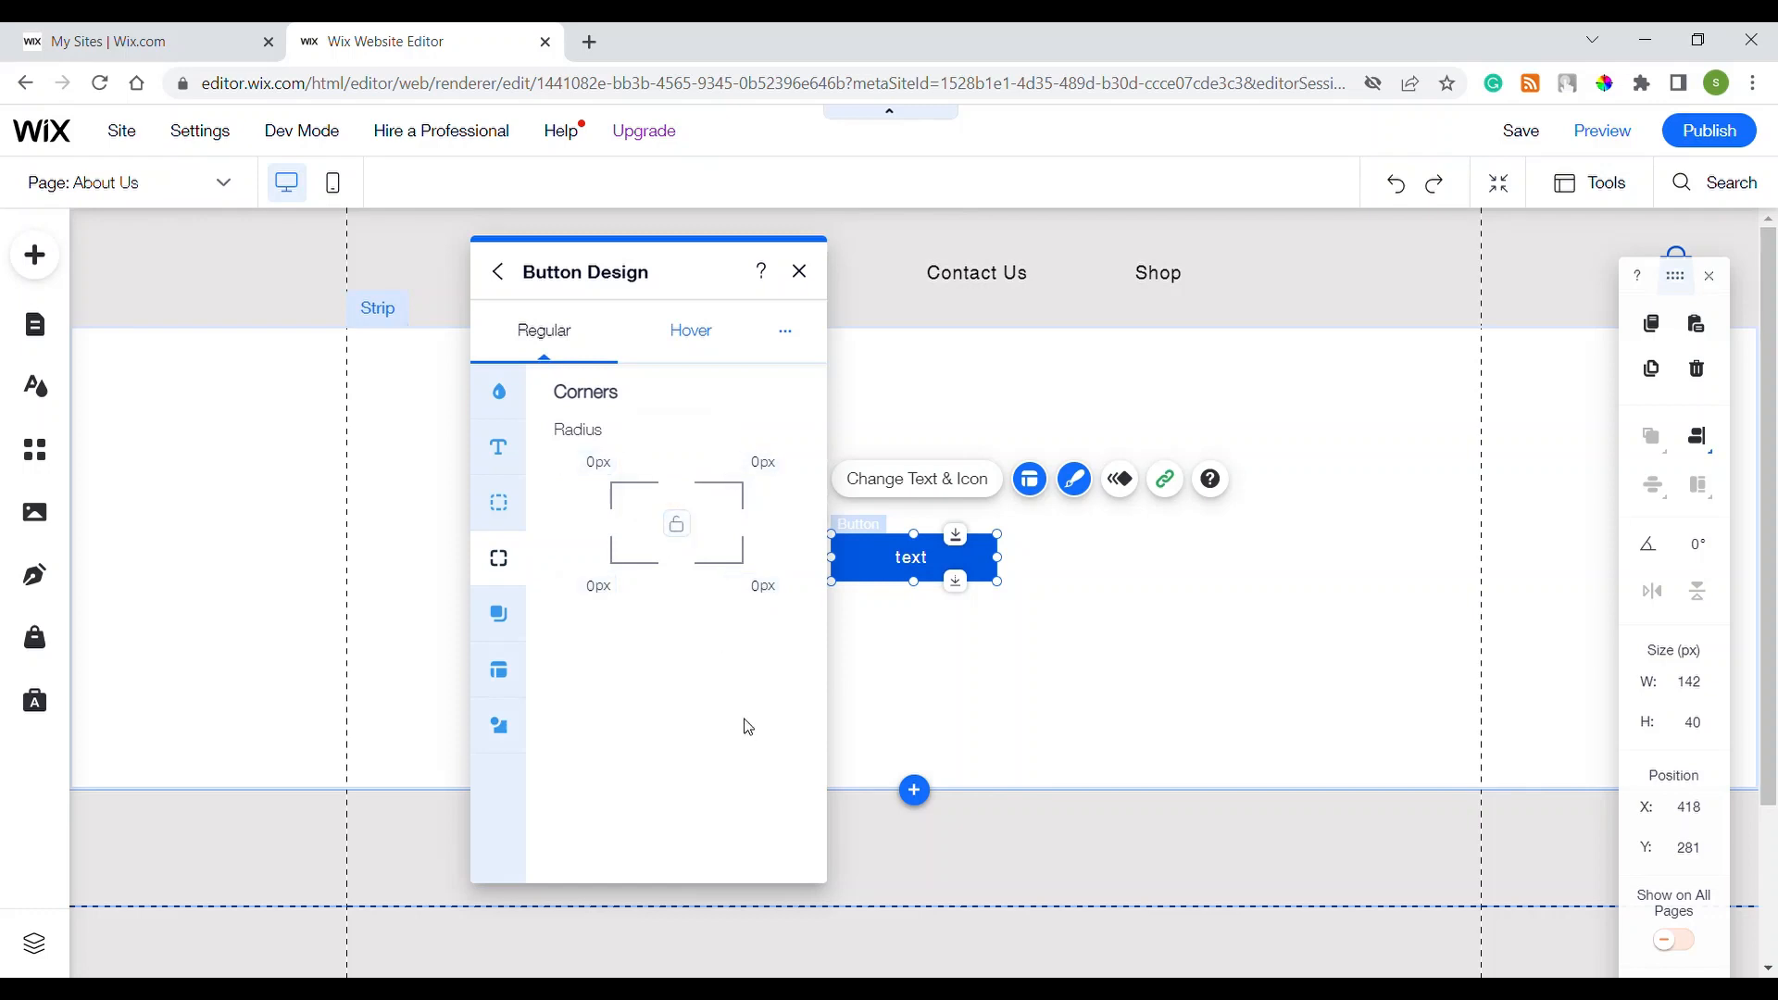
click(765, 473)
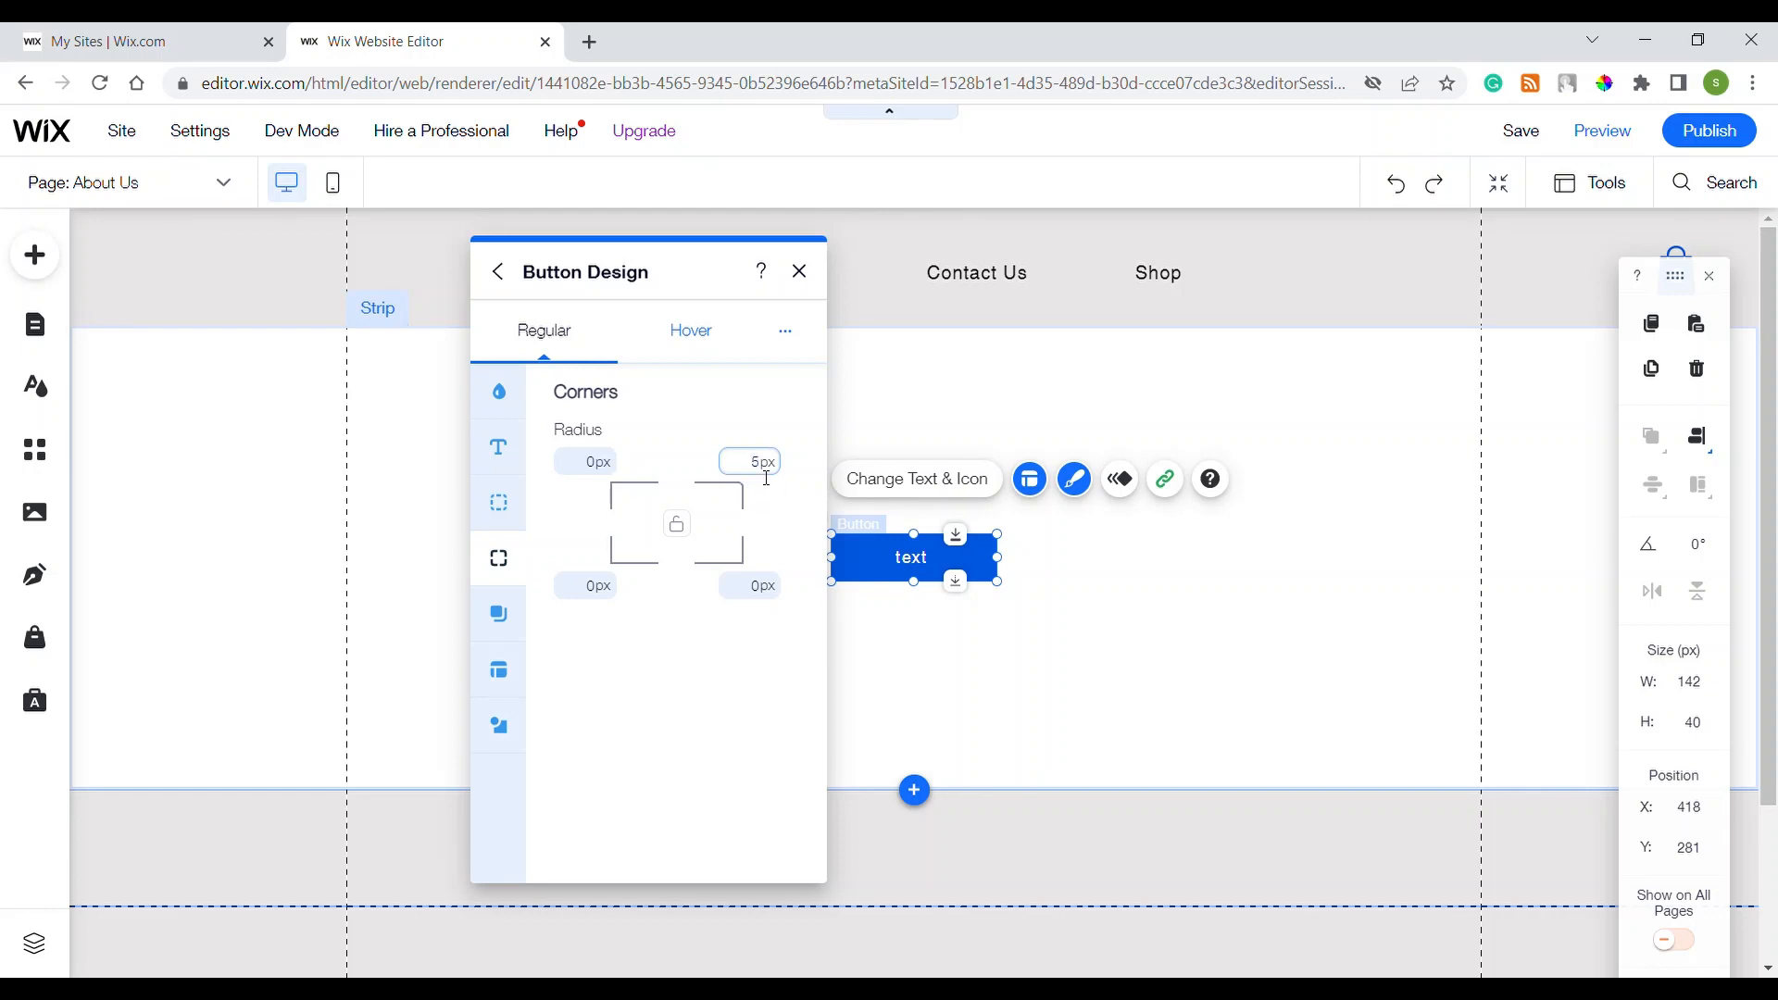
click(760, 591)
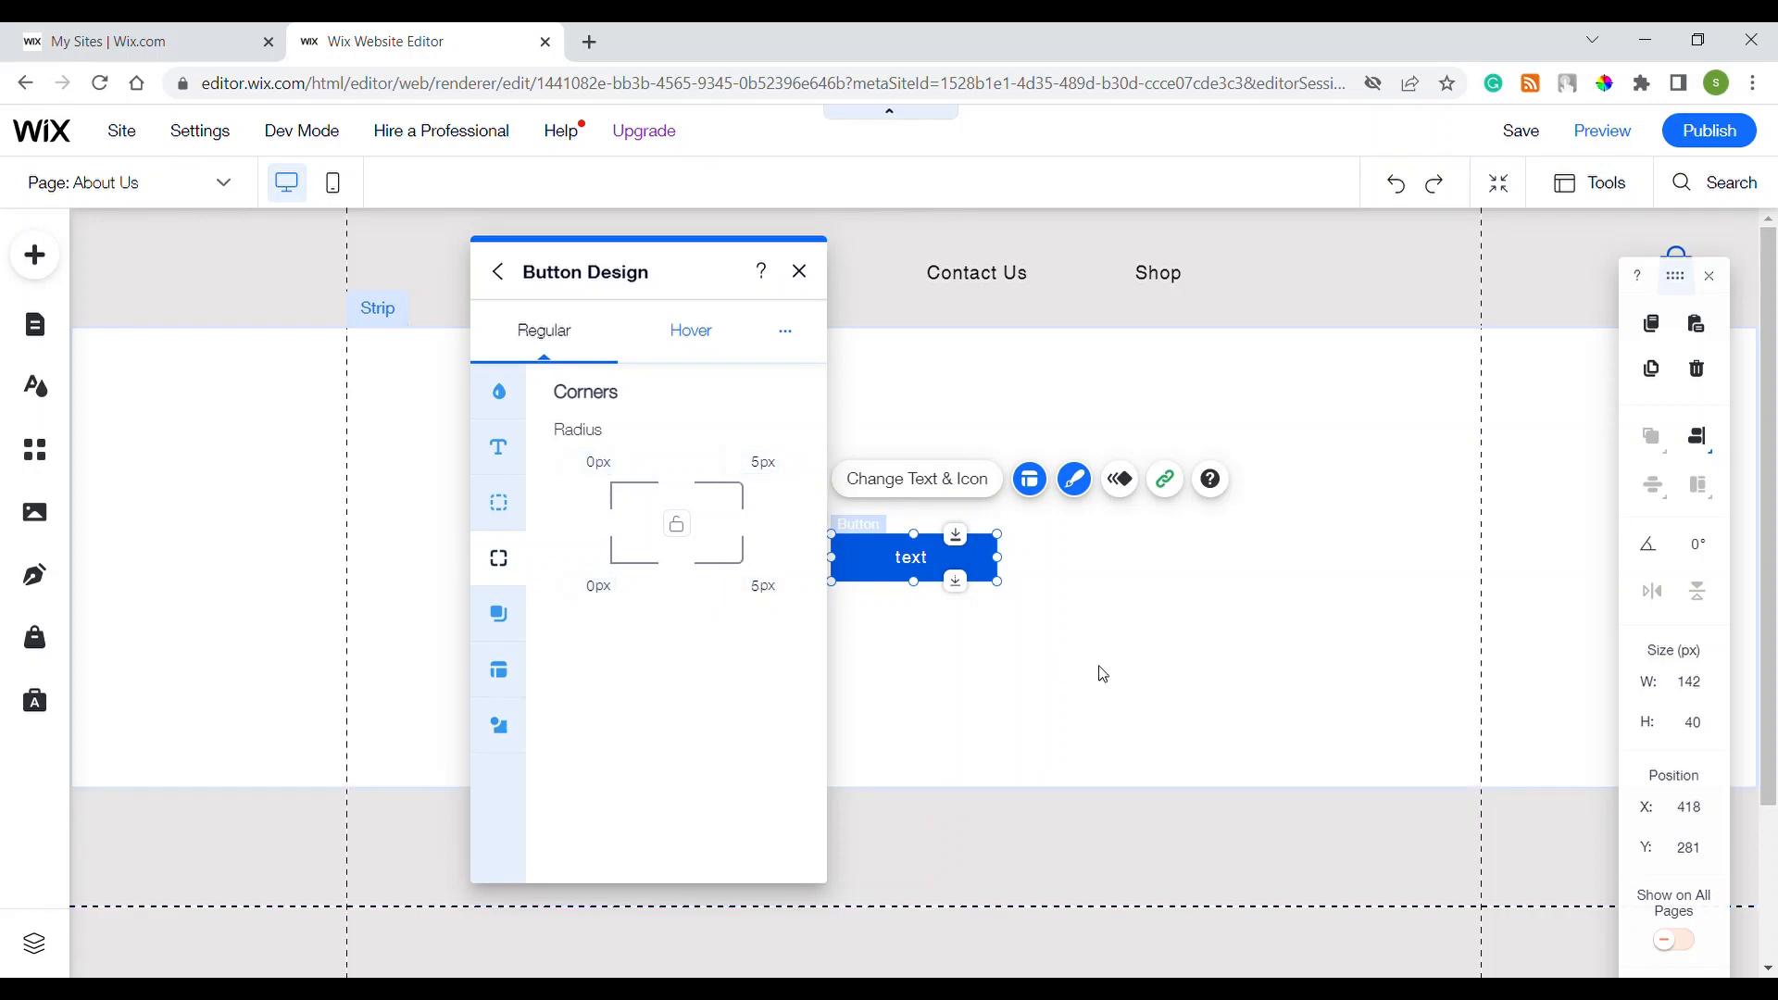
click(1141, 661)
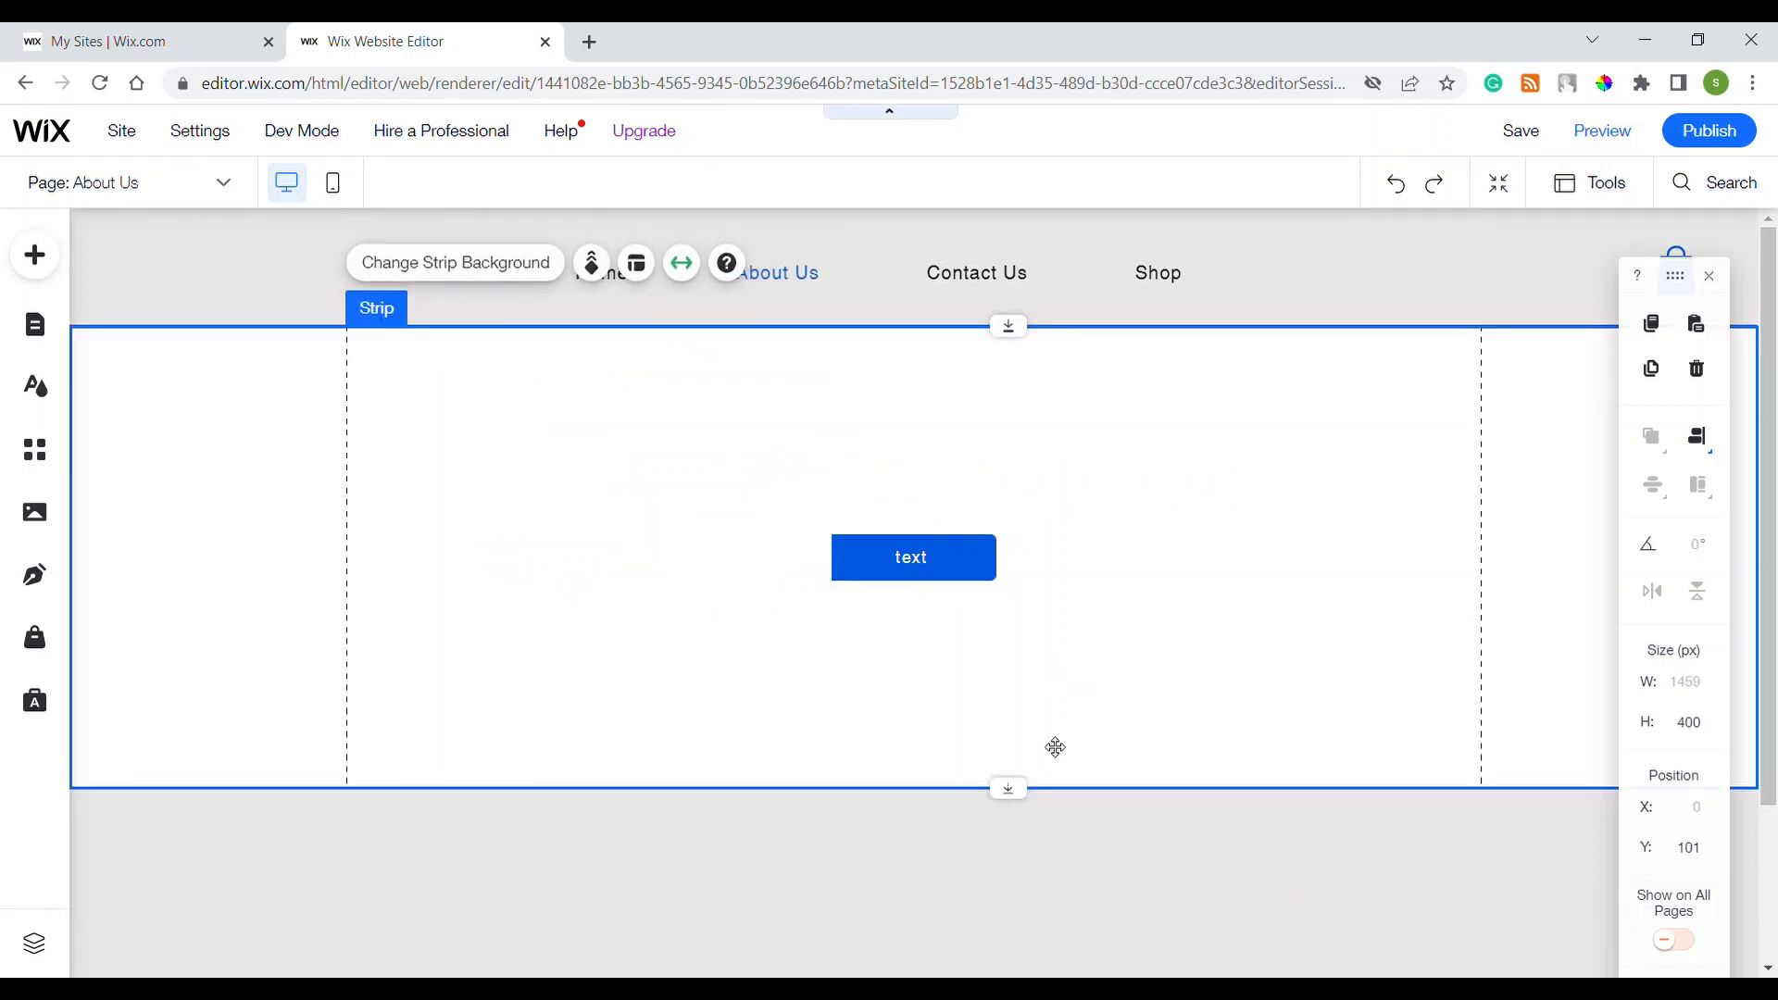
Step: Move the text button slightly lower in the strip, to about Y 315
drag(951, 573, 949, 611)
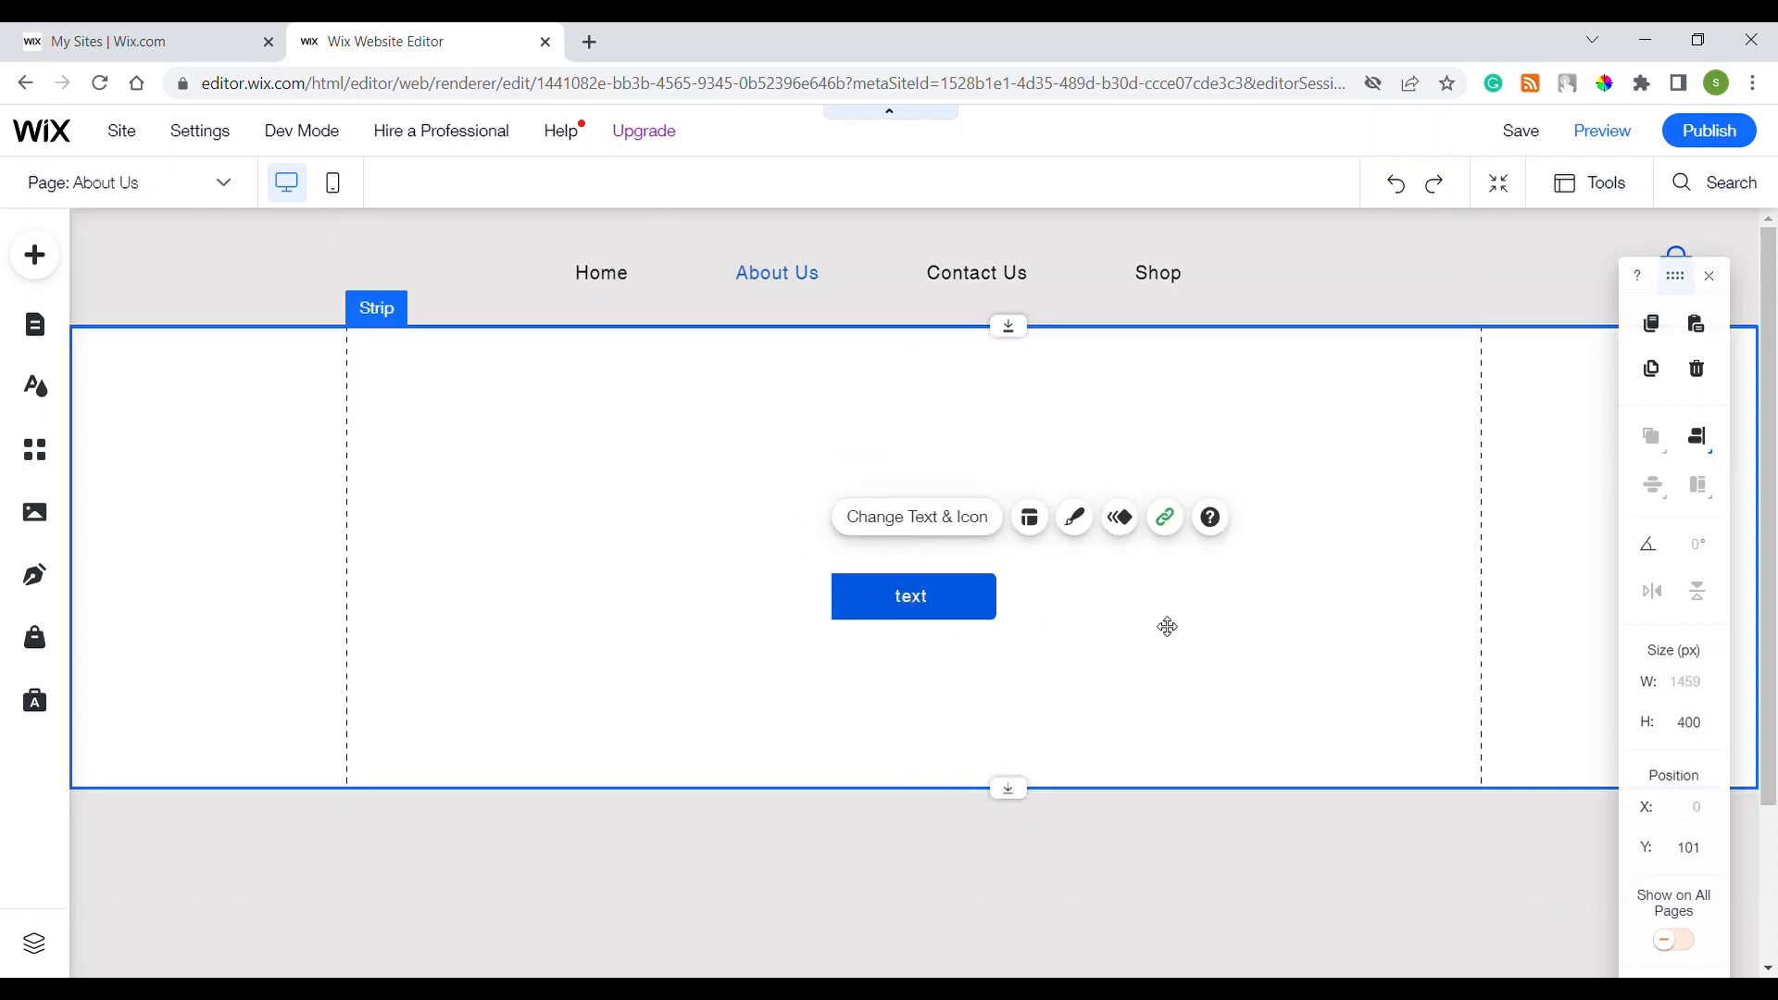
click(608, 583)
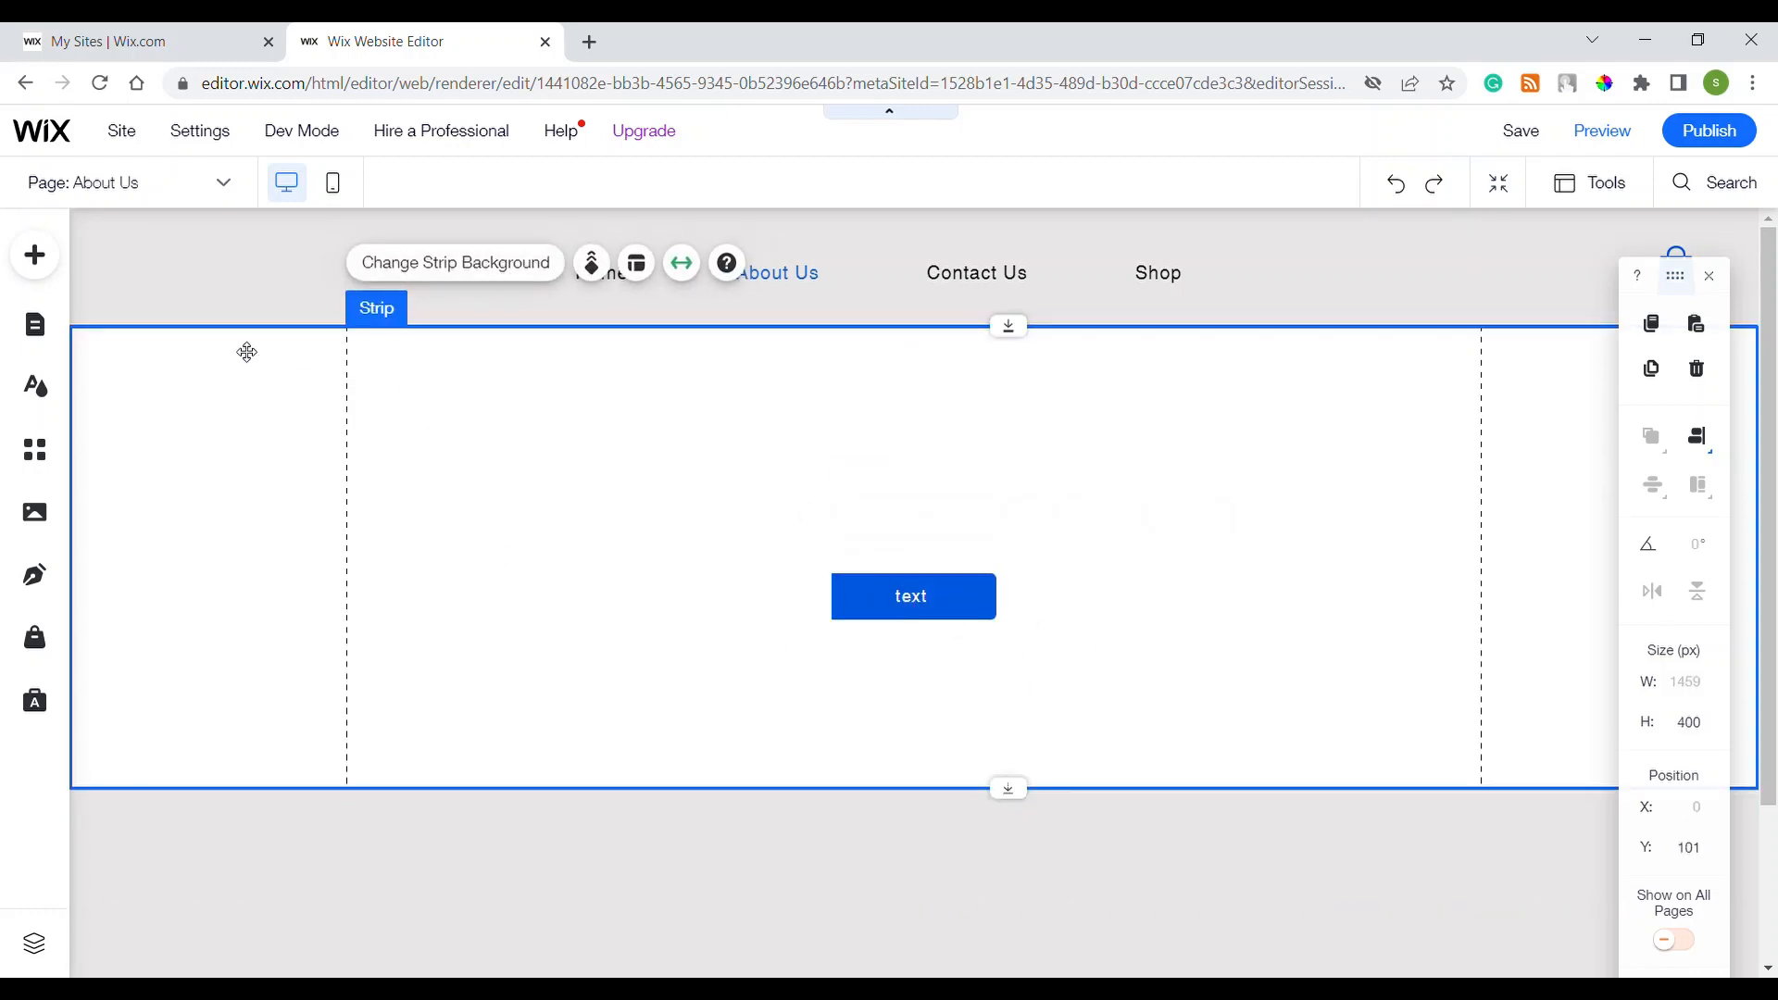
Step: Add a light green container box with rounded bottom corners to the strip, to the right of the text button
click(35, 254)
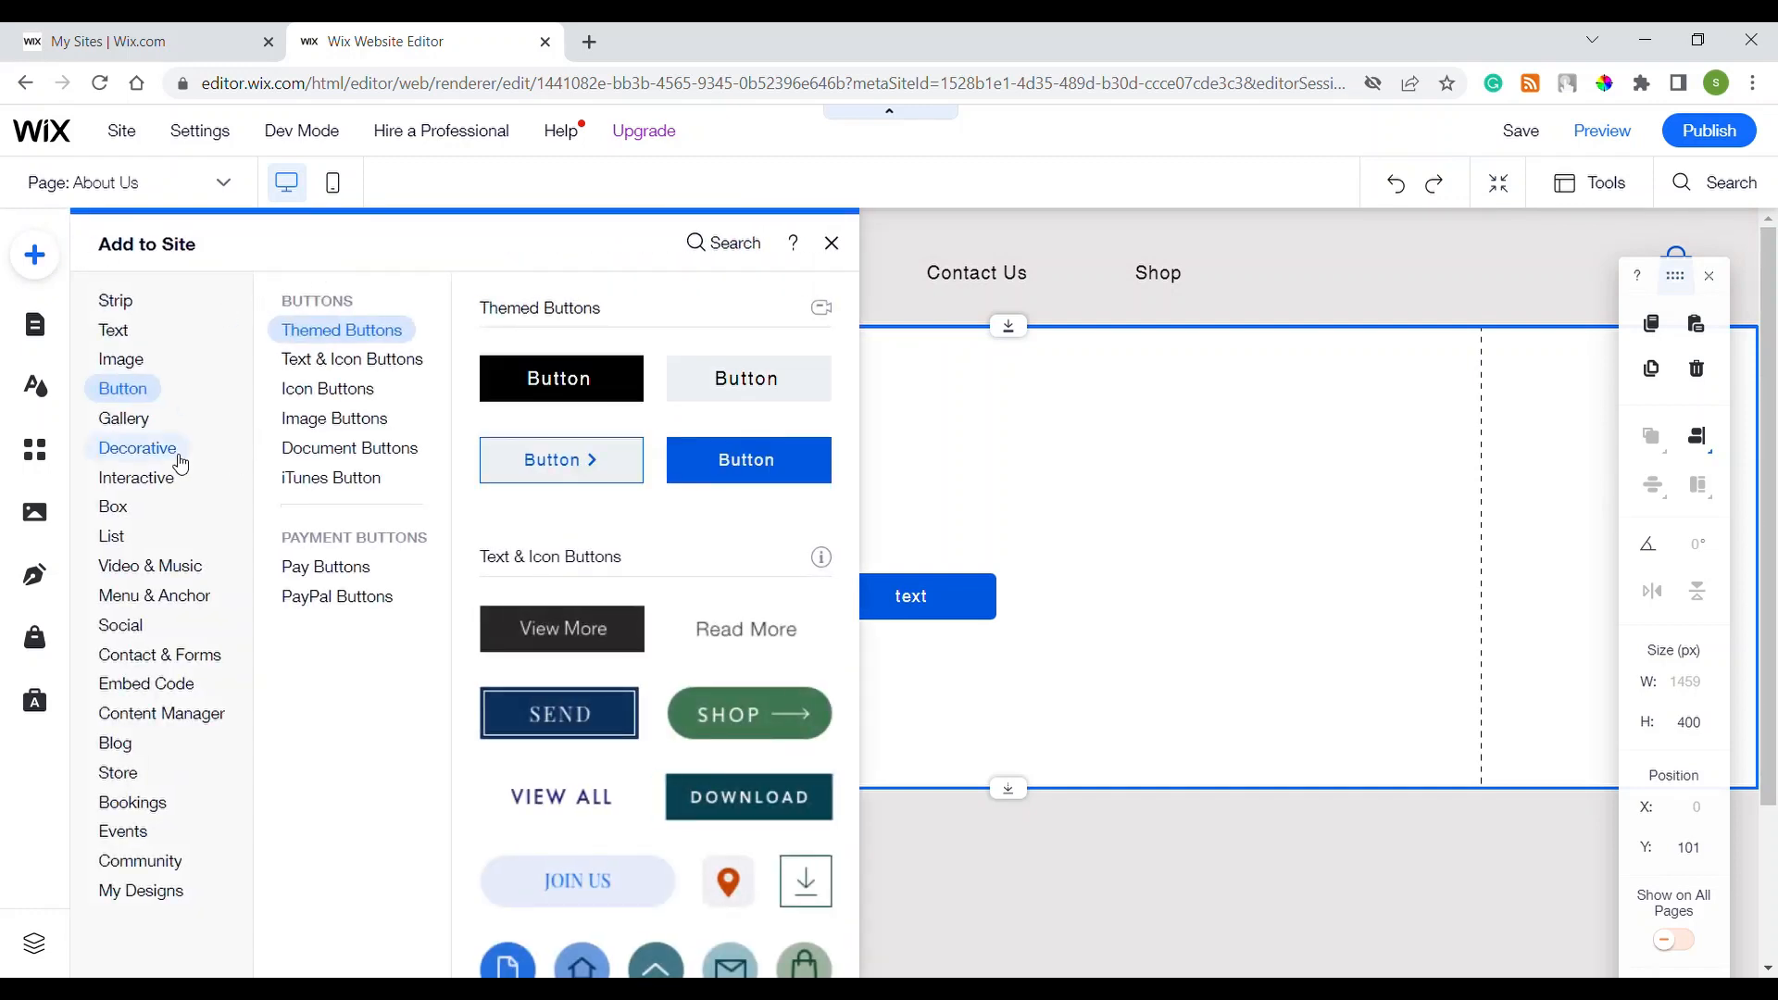
click(136, 517)
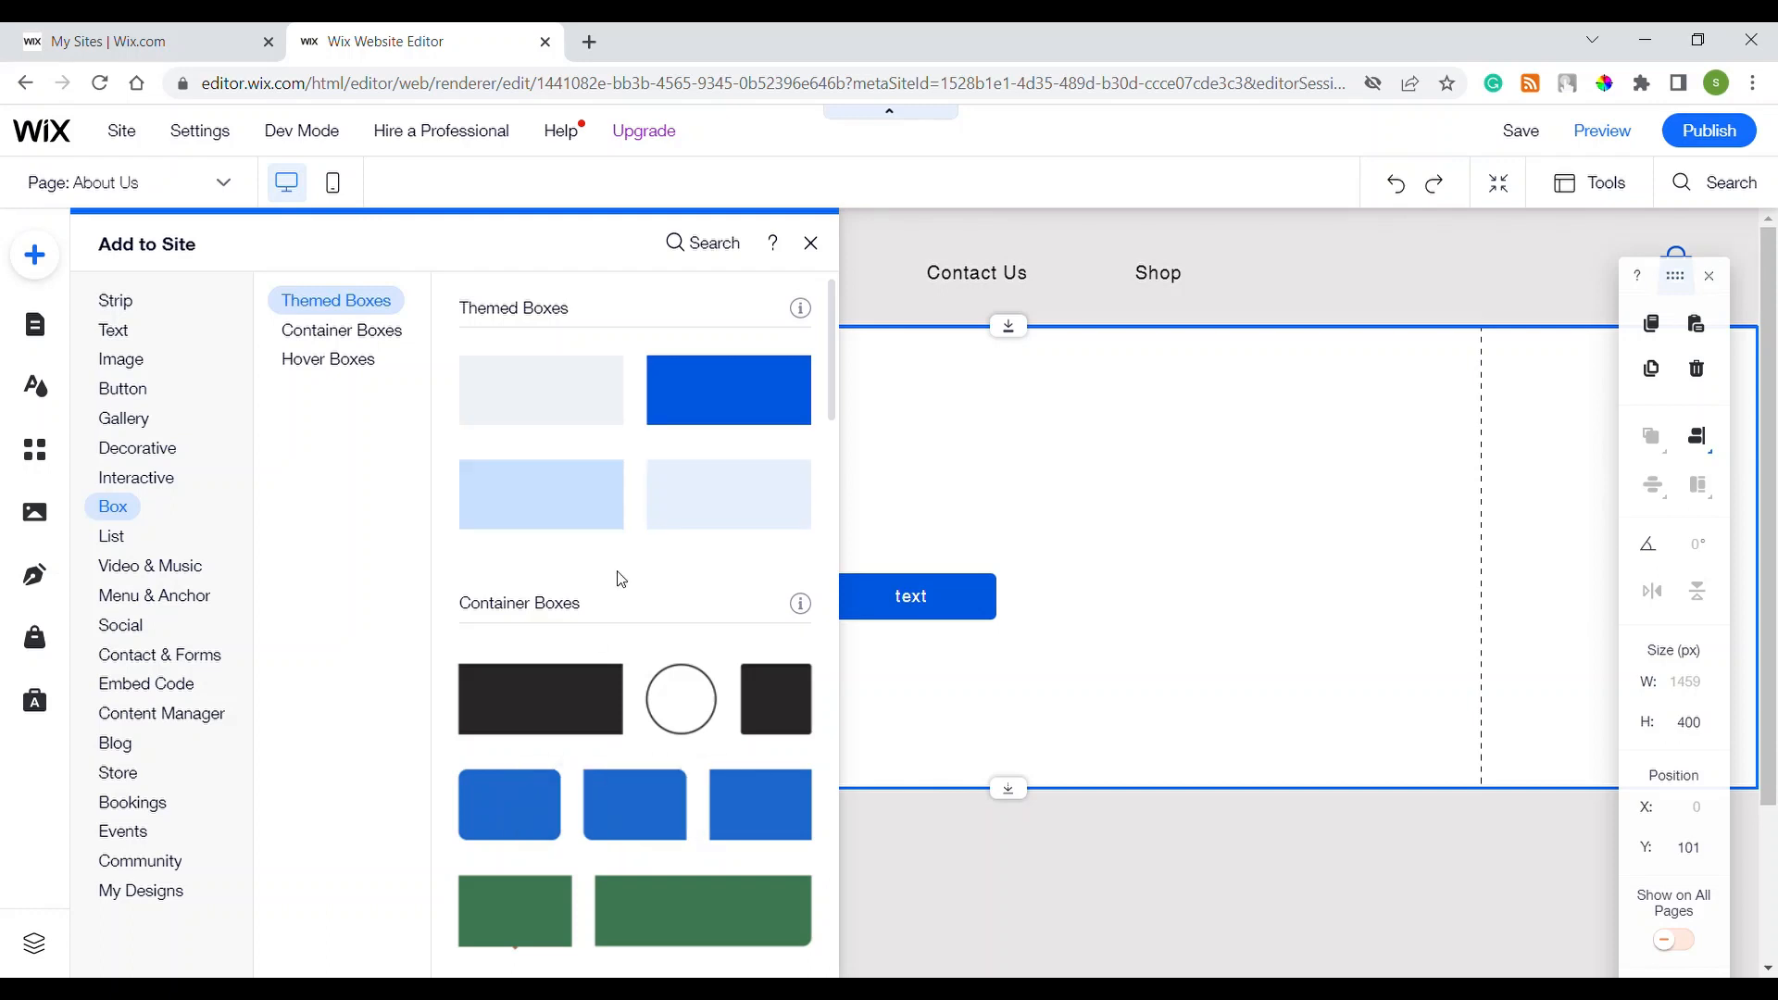
scroll(588, 517, down, 3)
scroll(579, 450, down, 3)
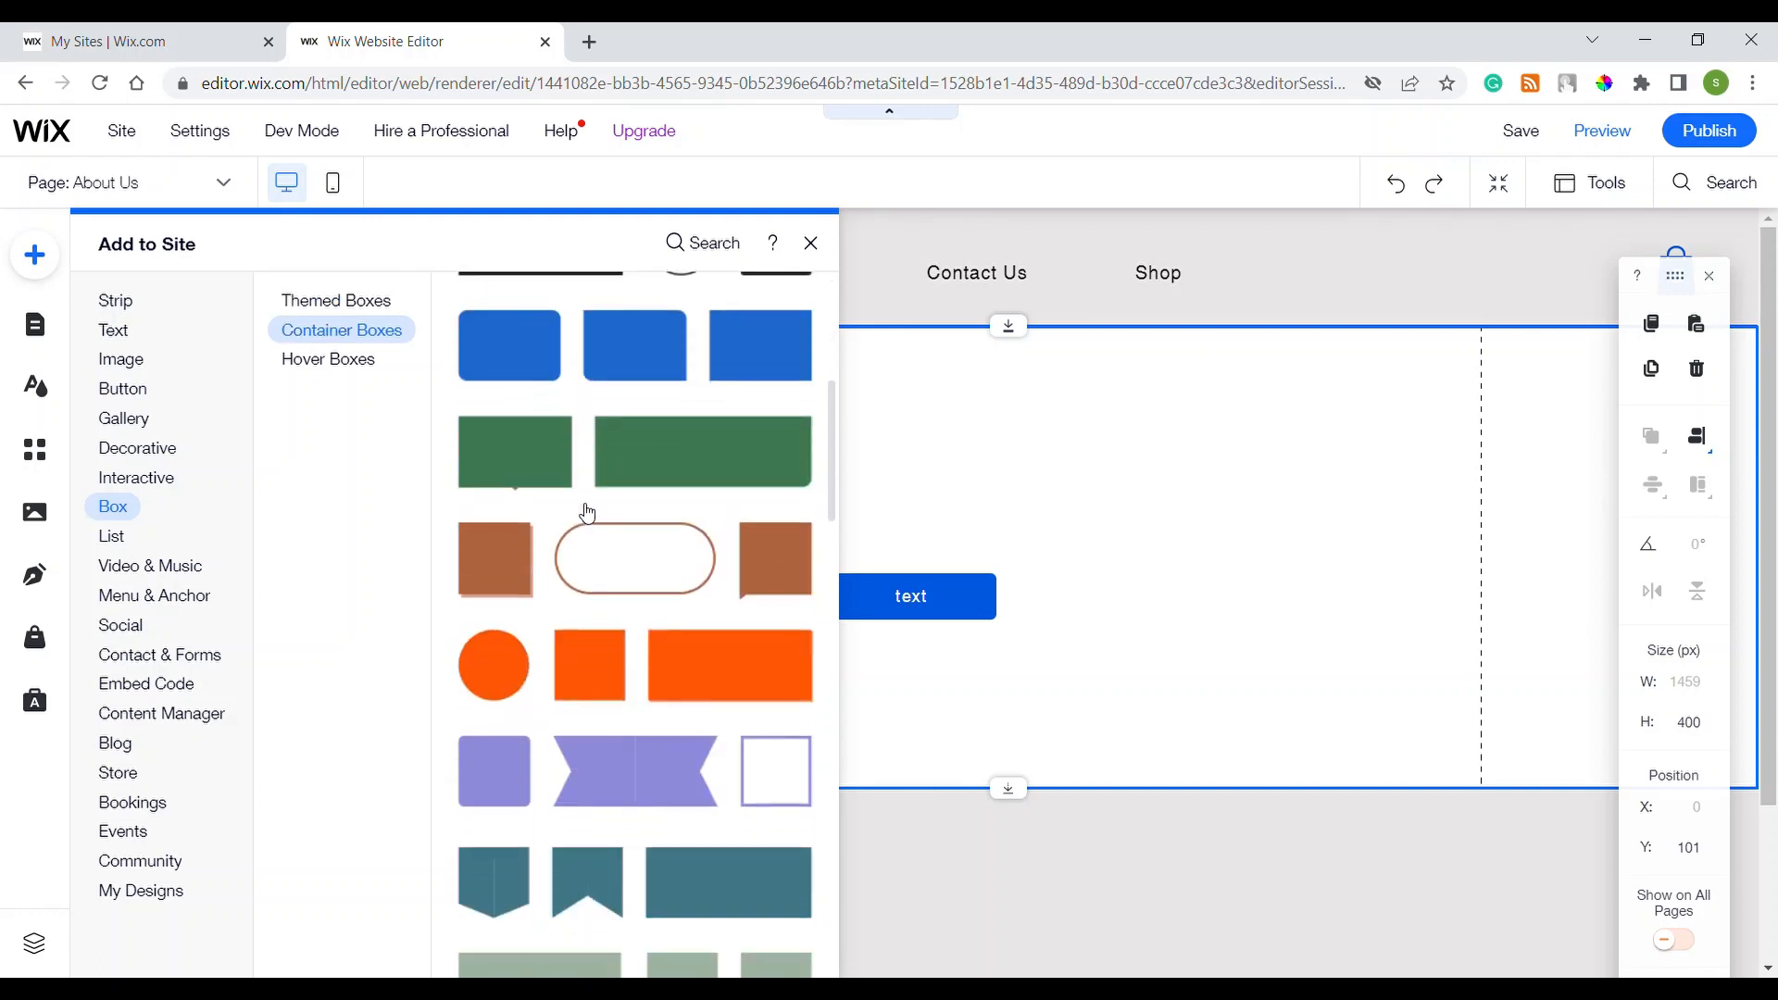
scroll(577, 449, down, 1)
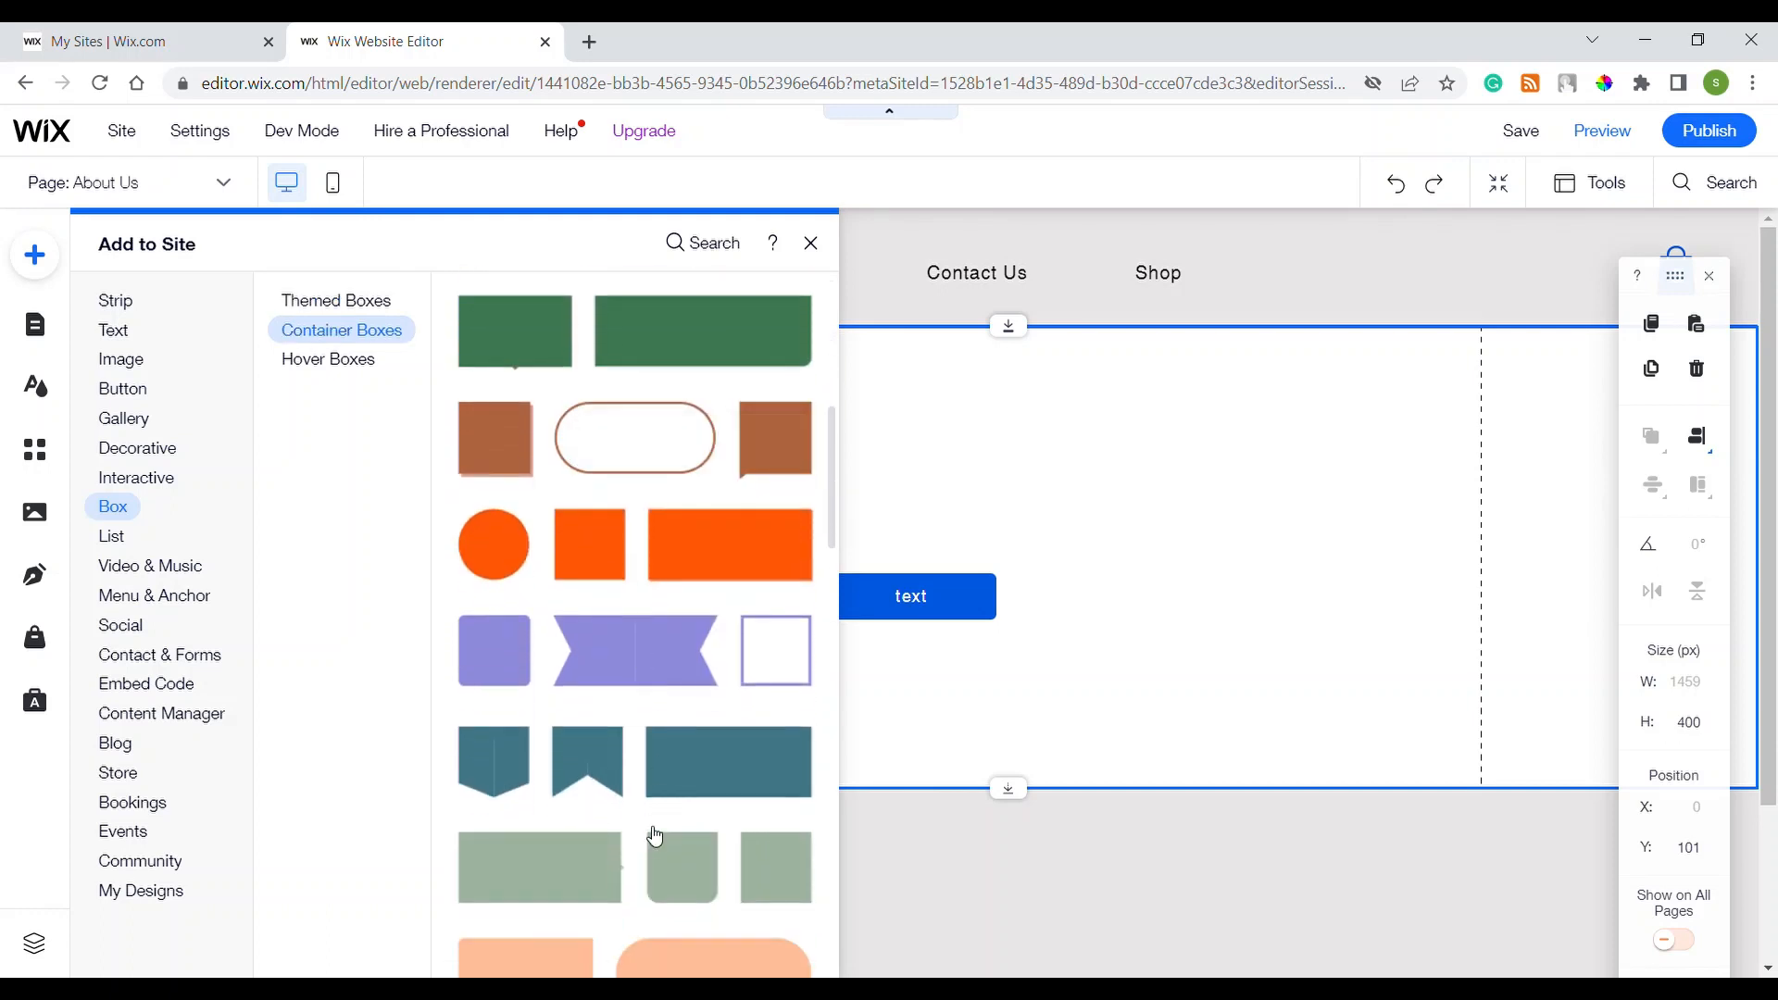
drag(718, 848, 1171, 583)
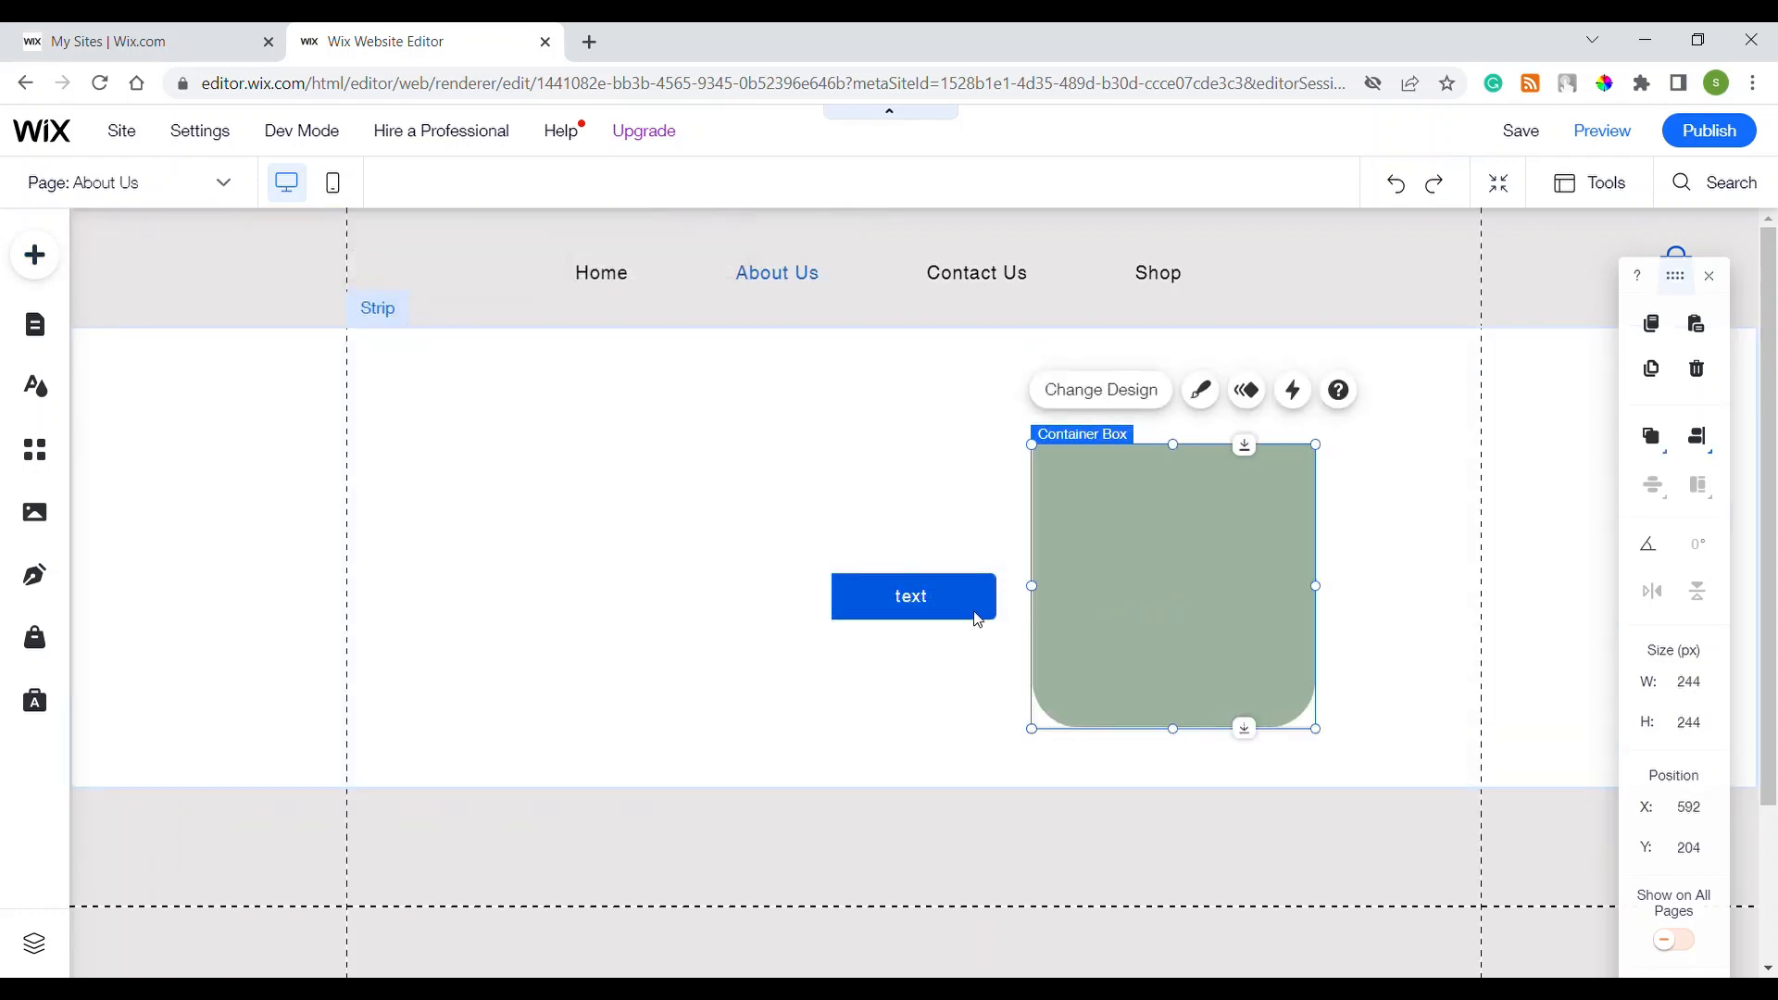
Step: Resize the container box to 40 px wide and 40 px high, matching the text button's height
click(877, 617)
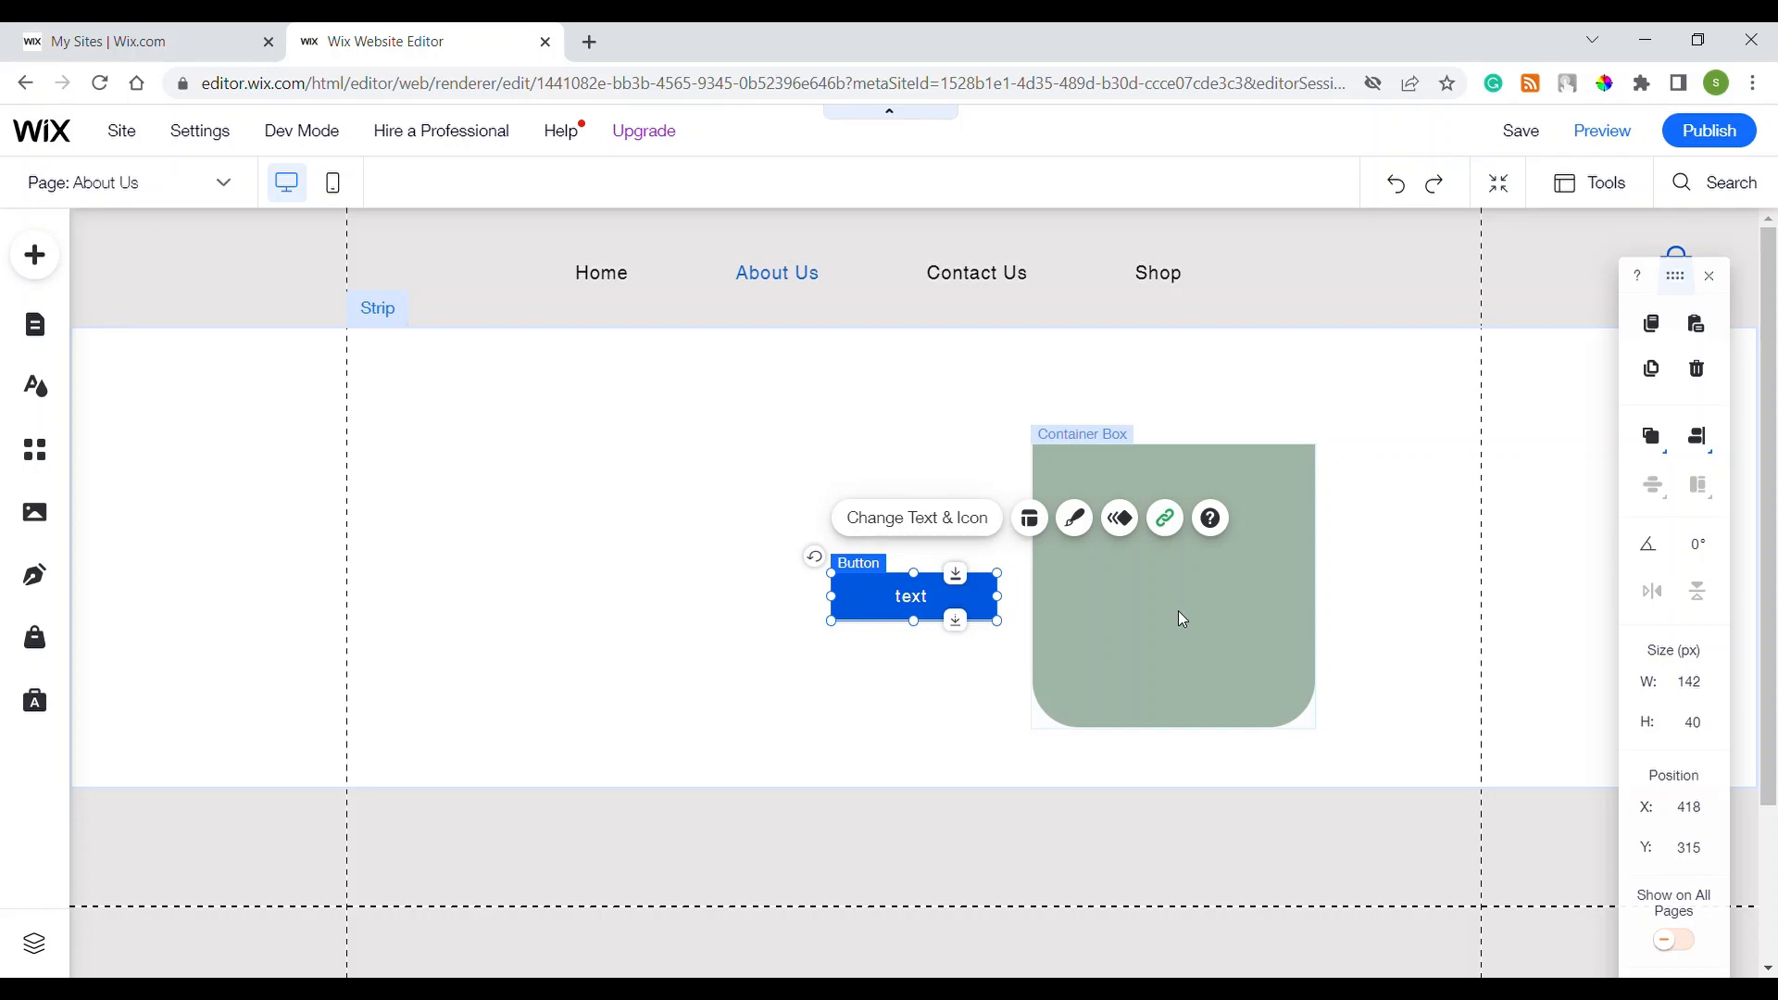
click(1179, 612)
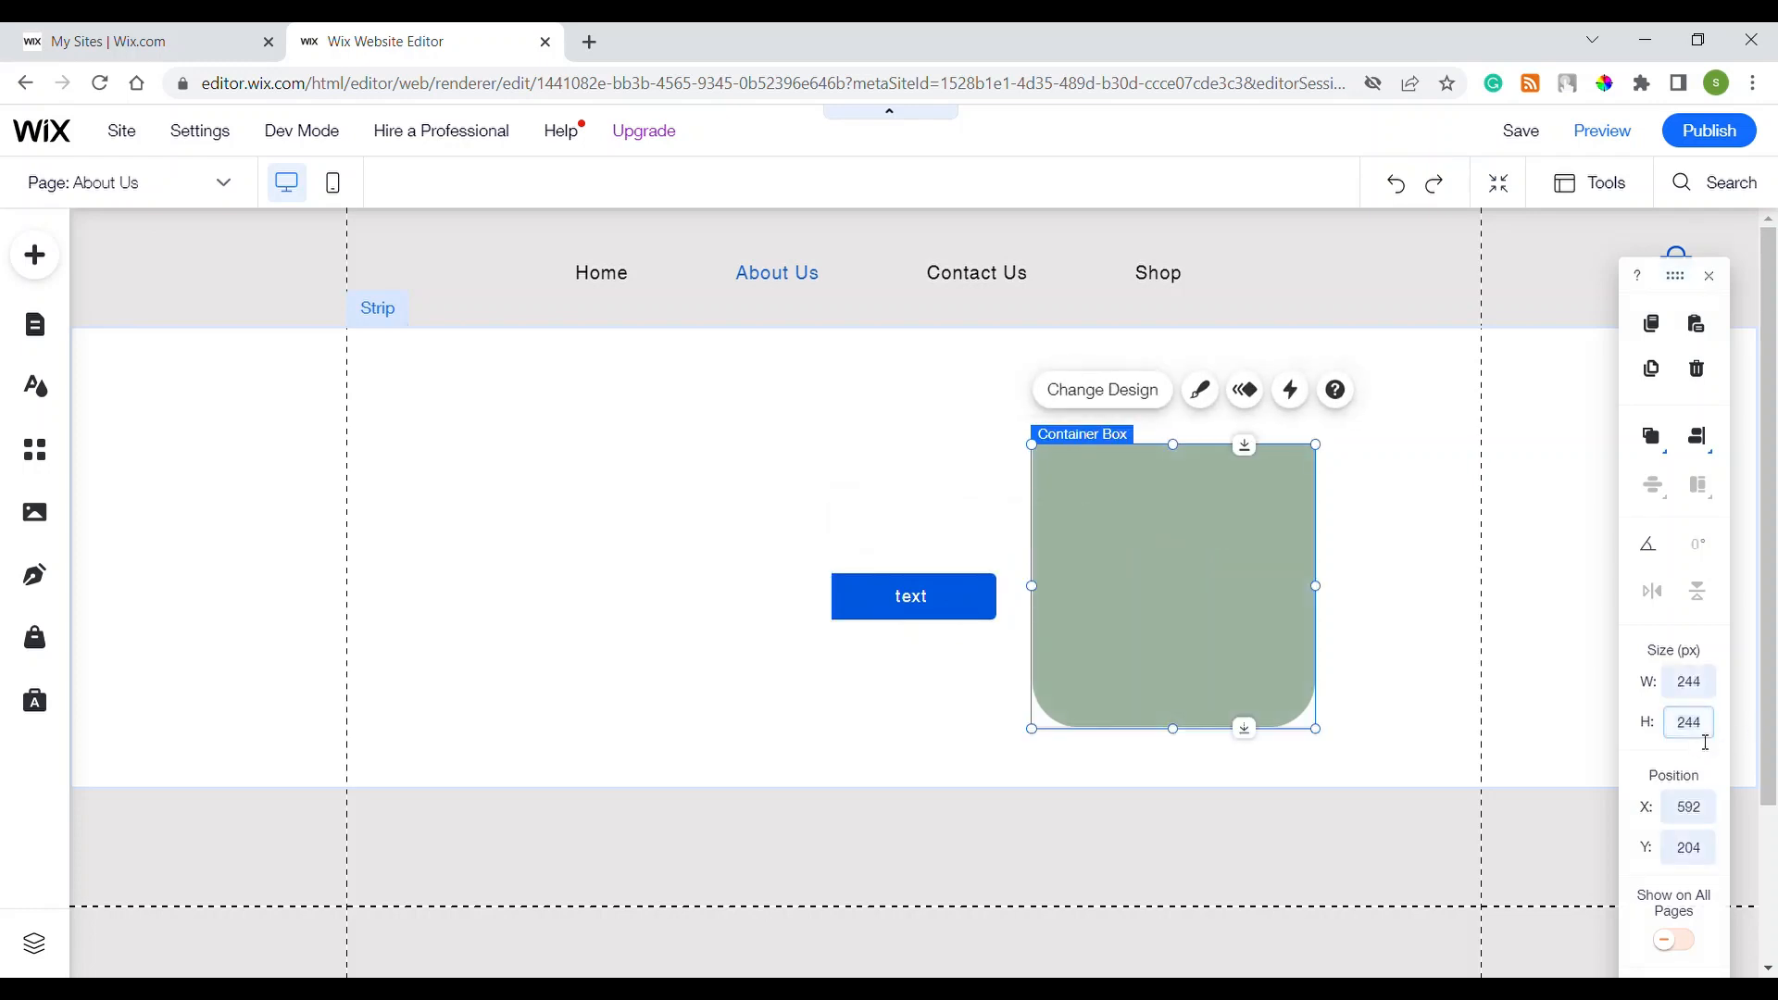
click(1705, 741)
text(40)
key(Return)
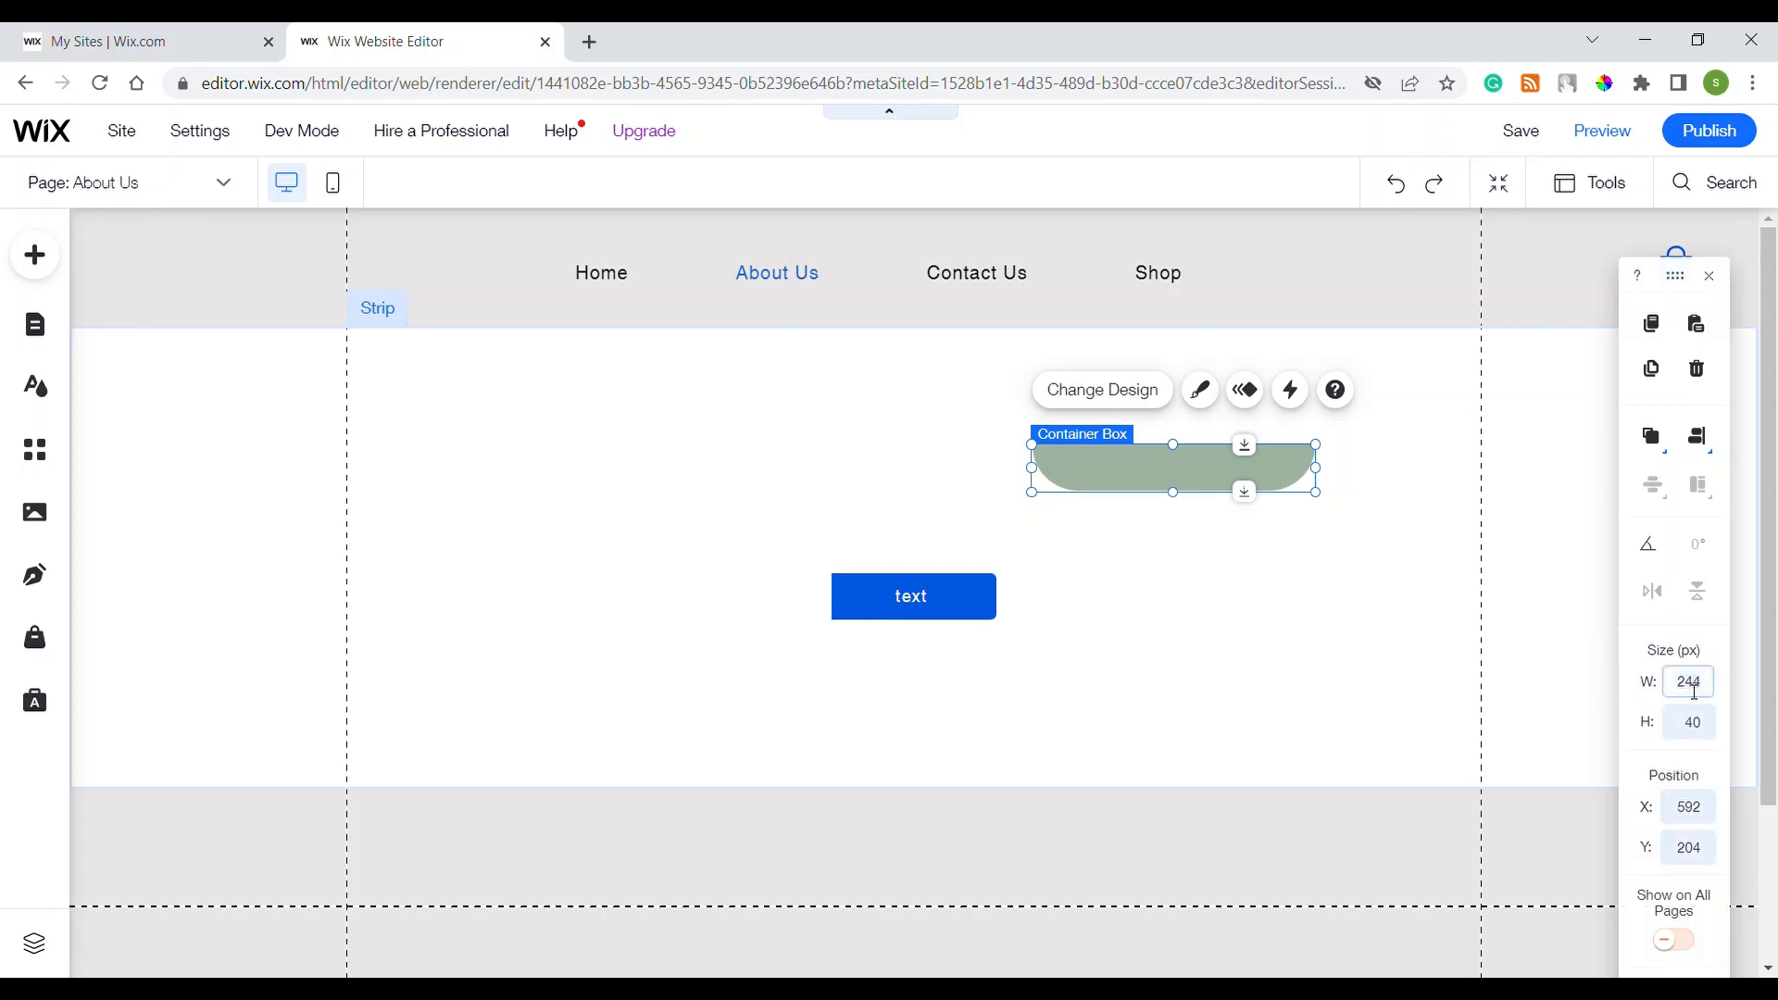
click(1695, 693)
text(20)
key(Return)
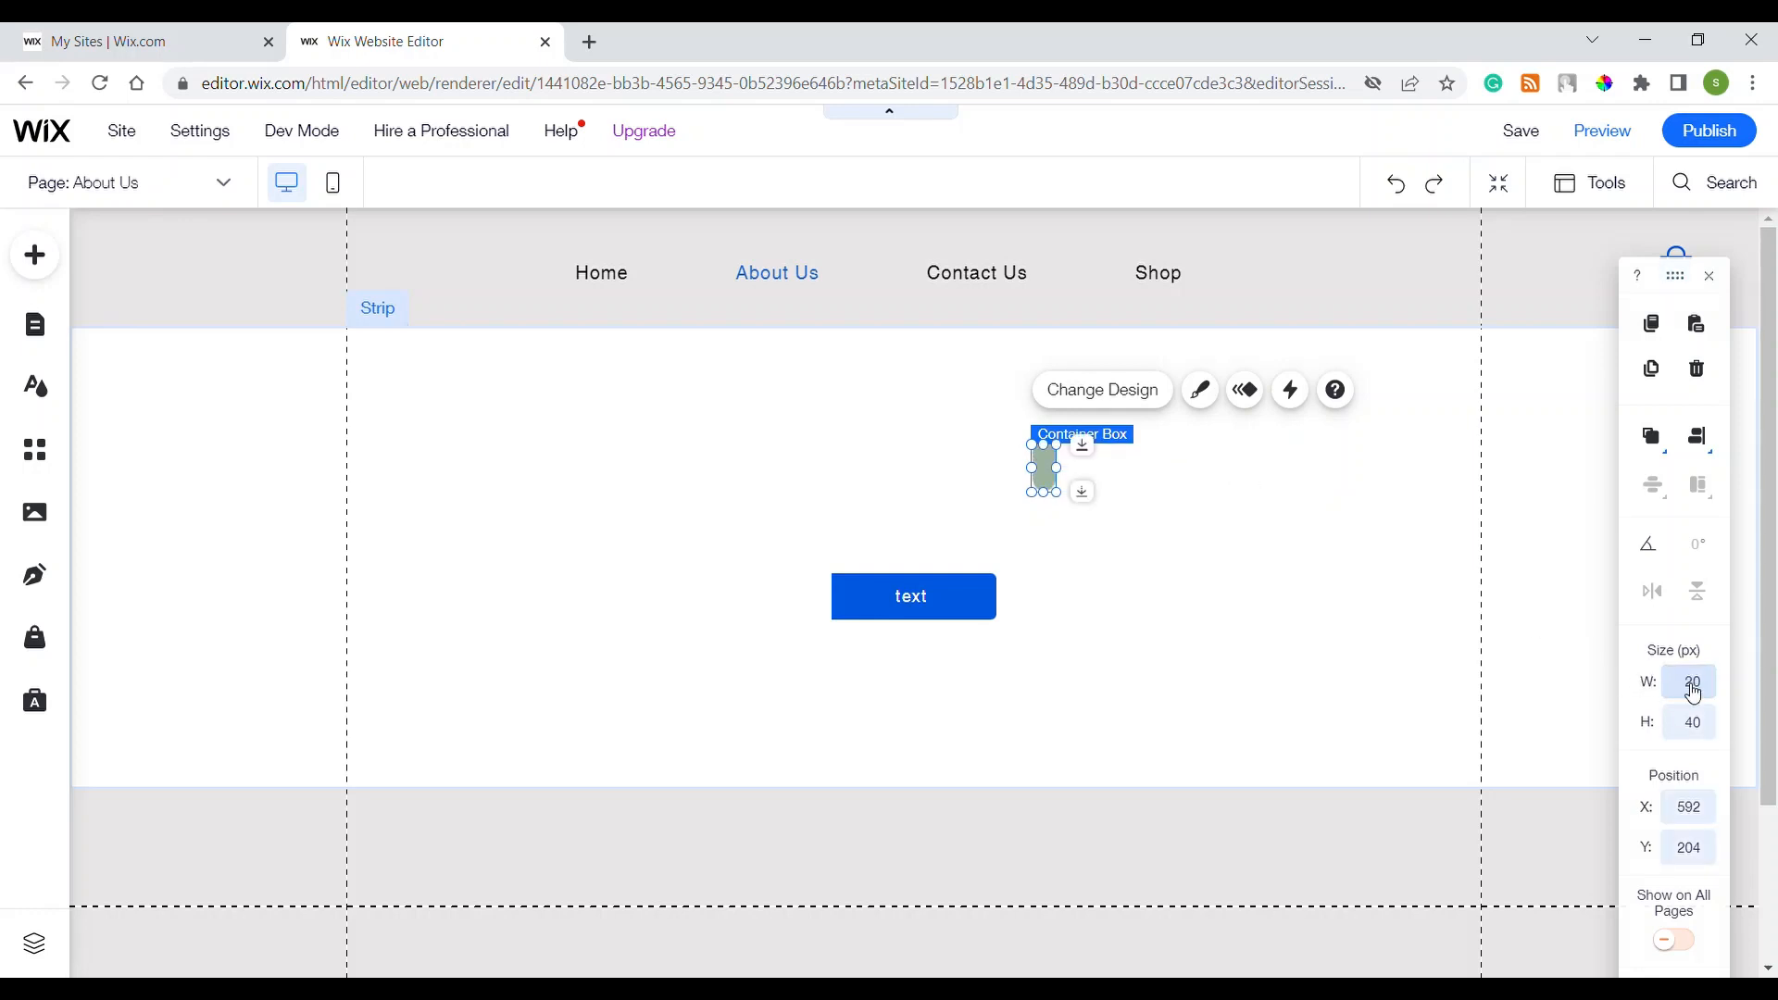
click(1695, 692)
text(40)
key(Return)
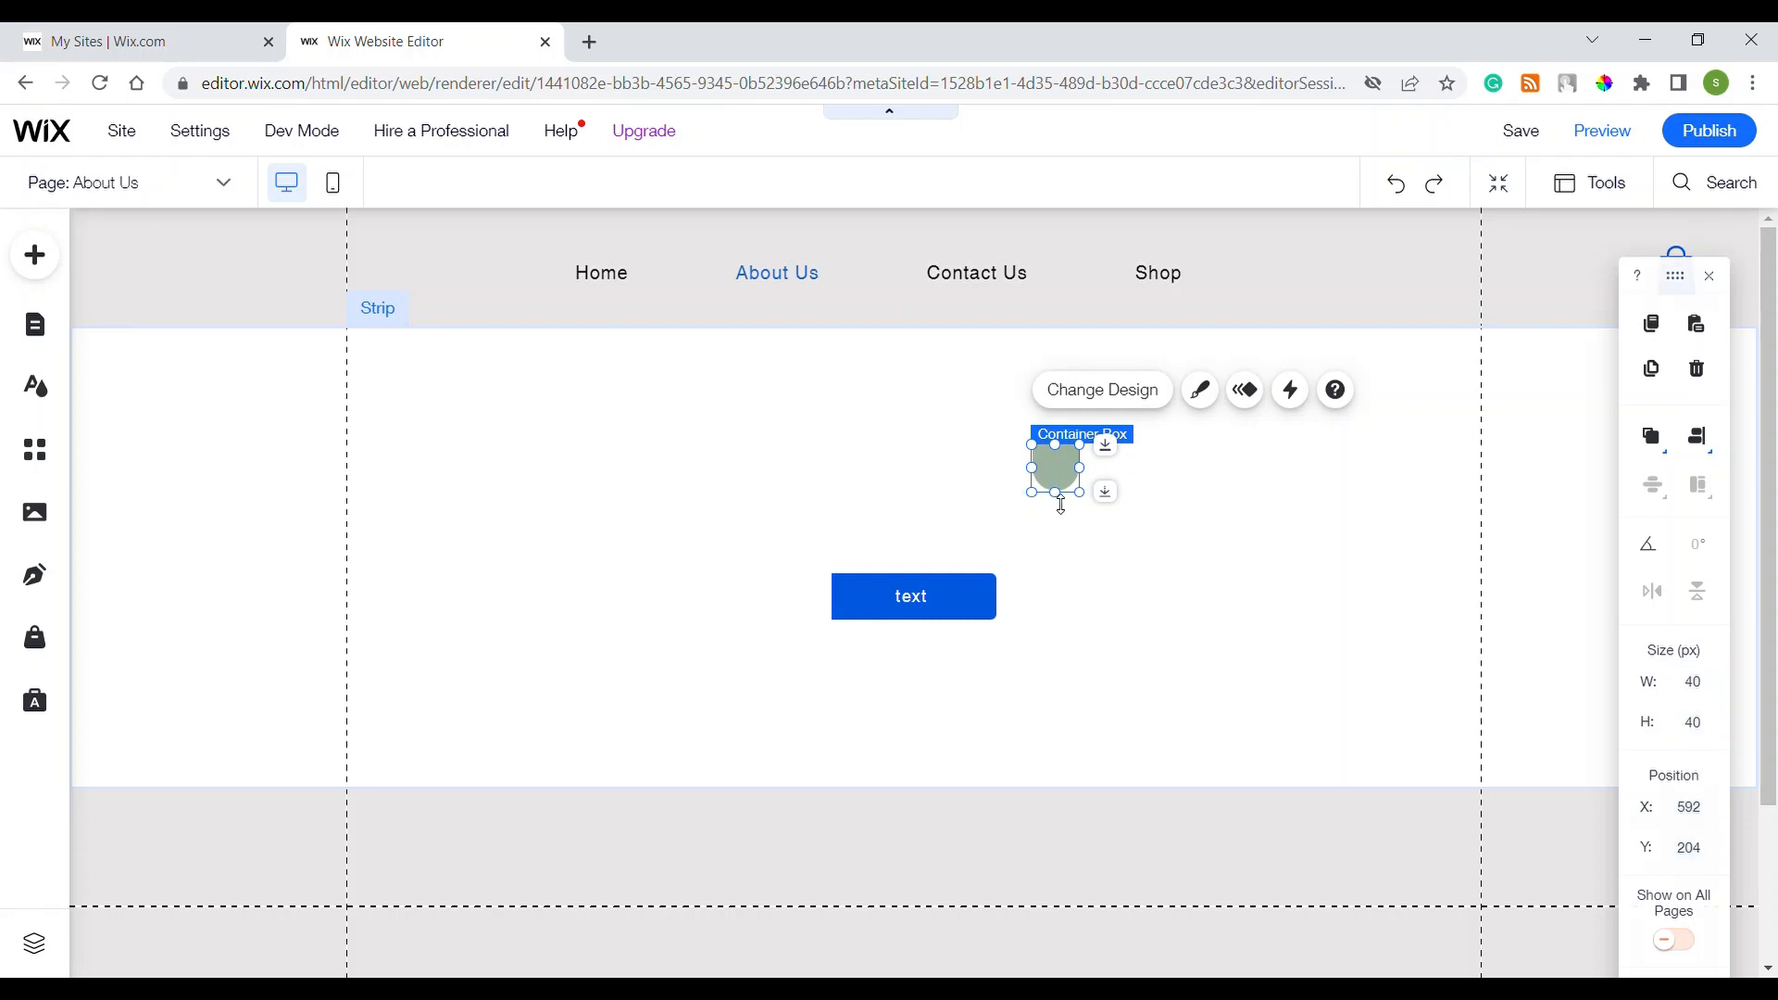
Step: Place the container box flush against the left edge of the text button and level with it, at X 378, Y 315
drag(1061, 506, 1061, 489)
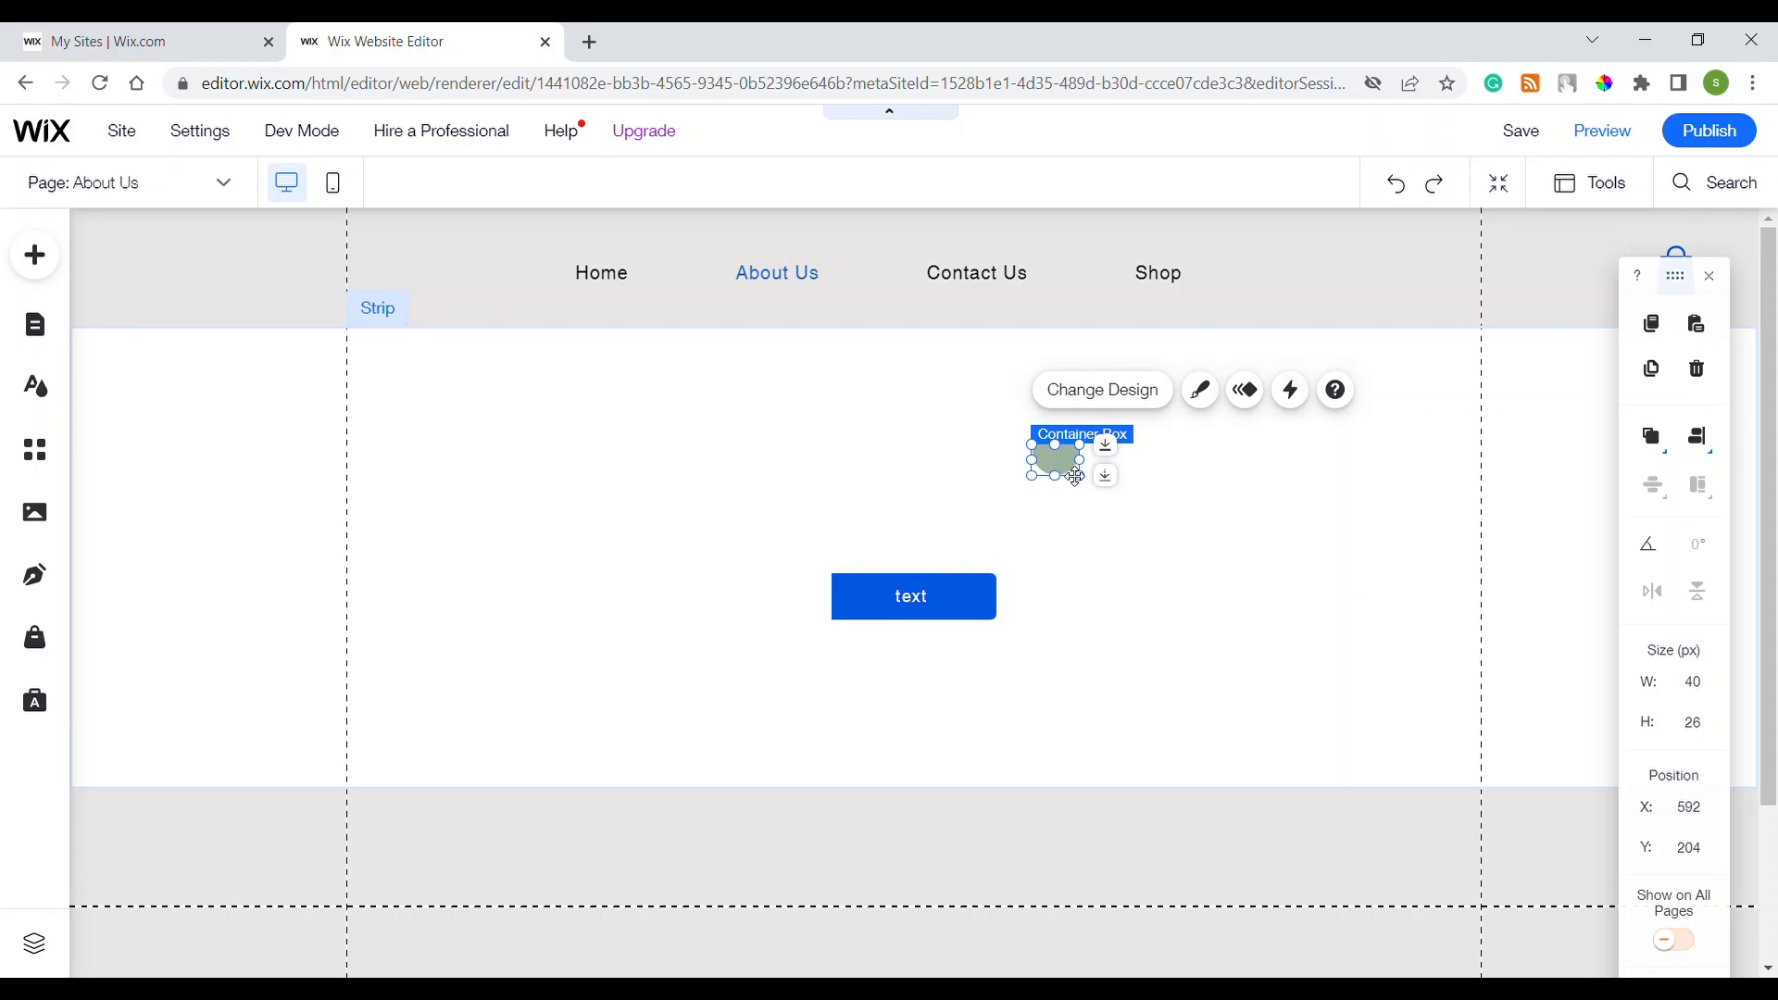
mouse_move(1076, 477)
mouse_down()
mouse_move(815, 593)
mouse_move(812, 622)
mouse_up()
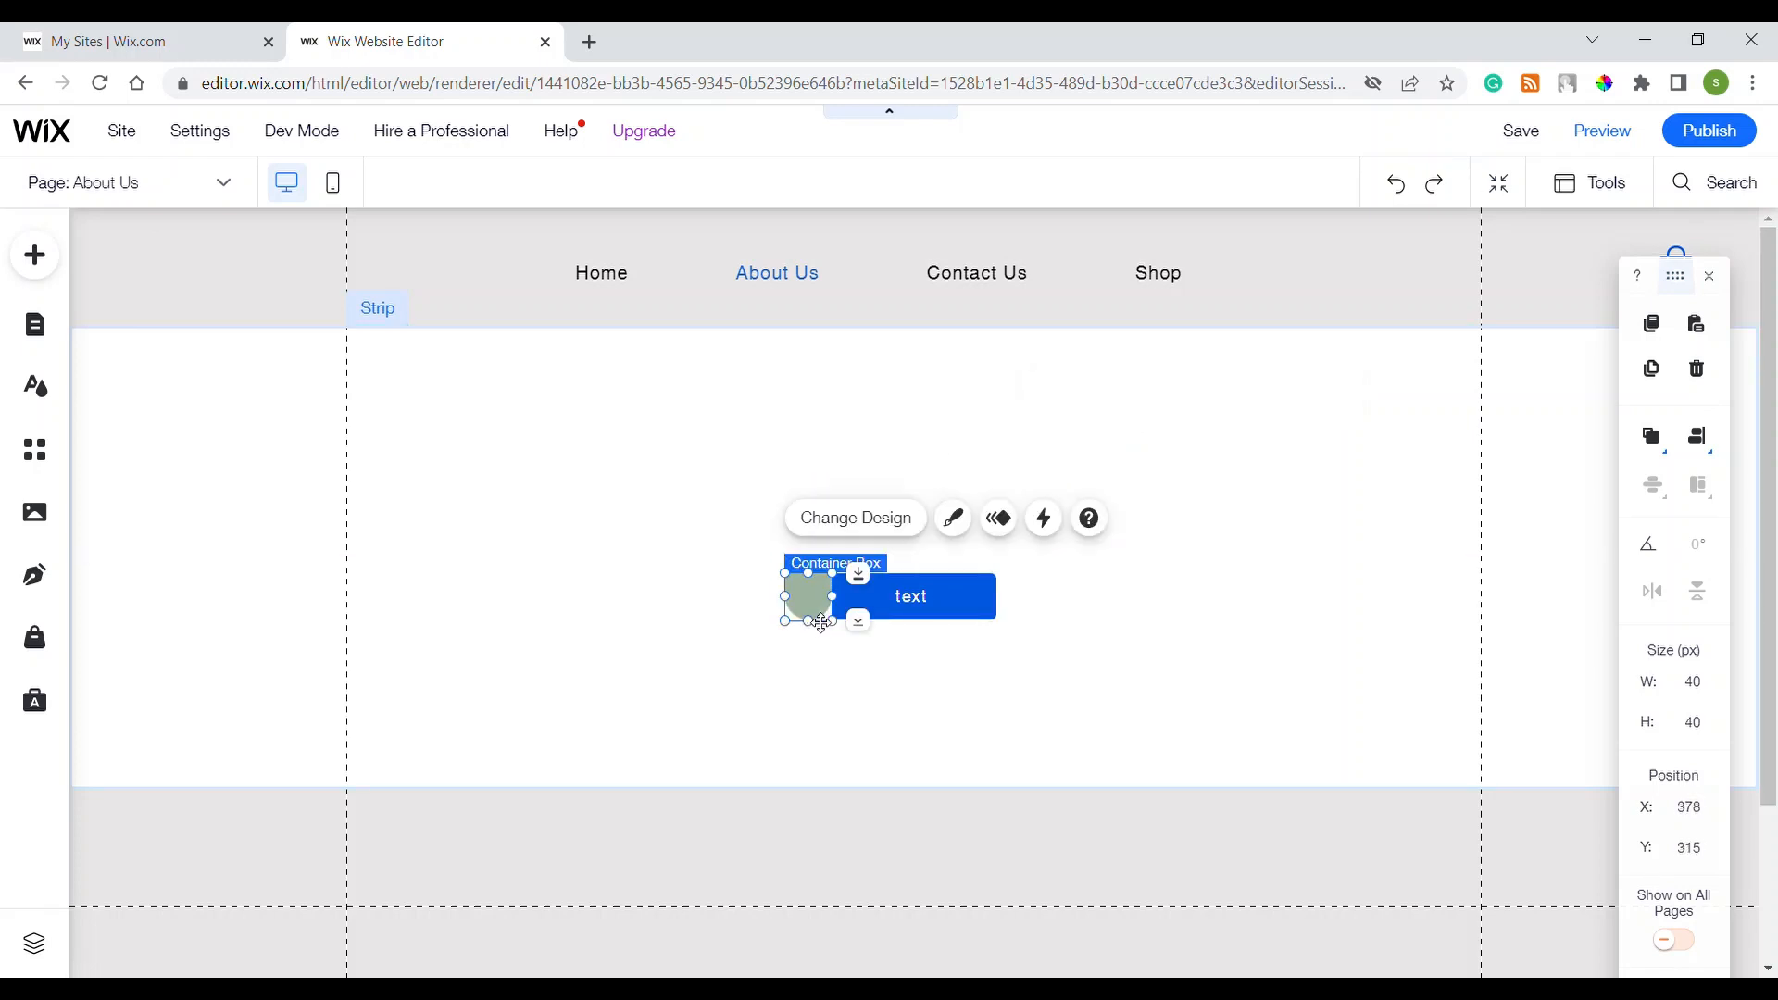
Step: Customize the container box's design and set all its linked corner radii to 0 px
click(950, 528)
click(635, 836)
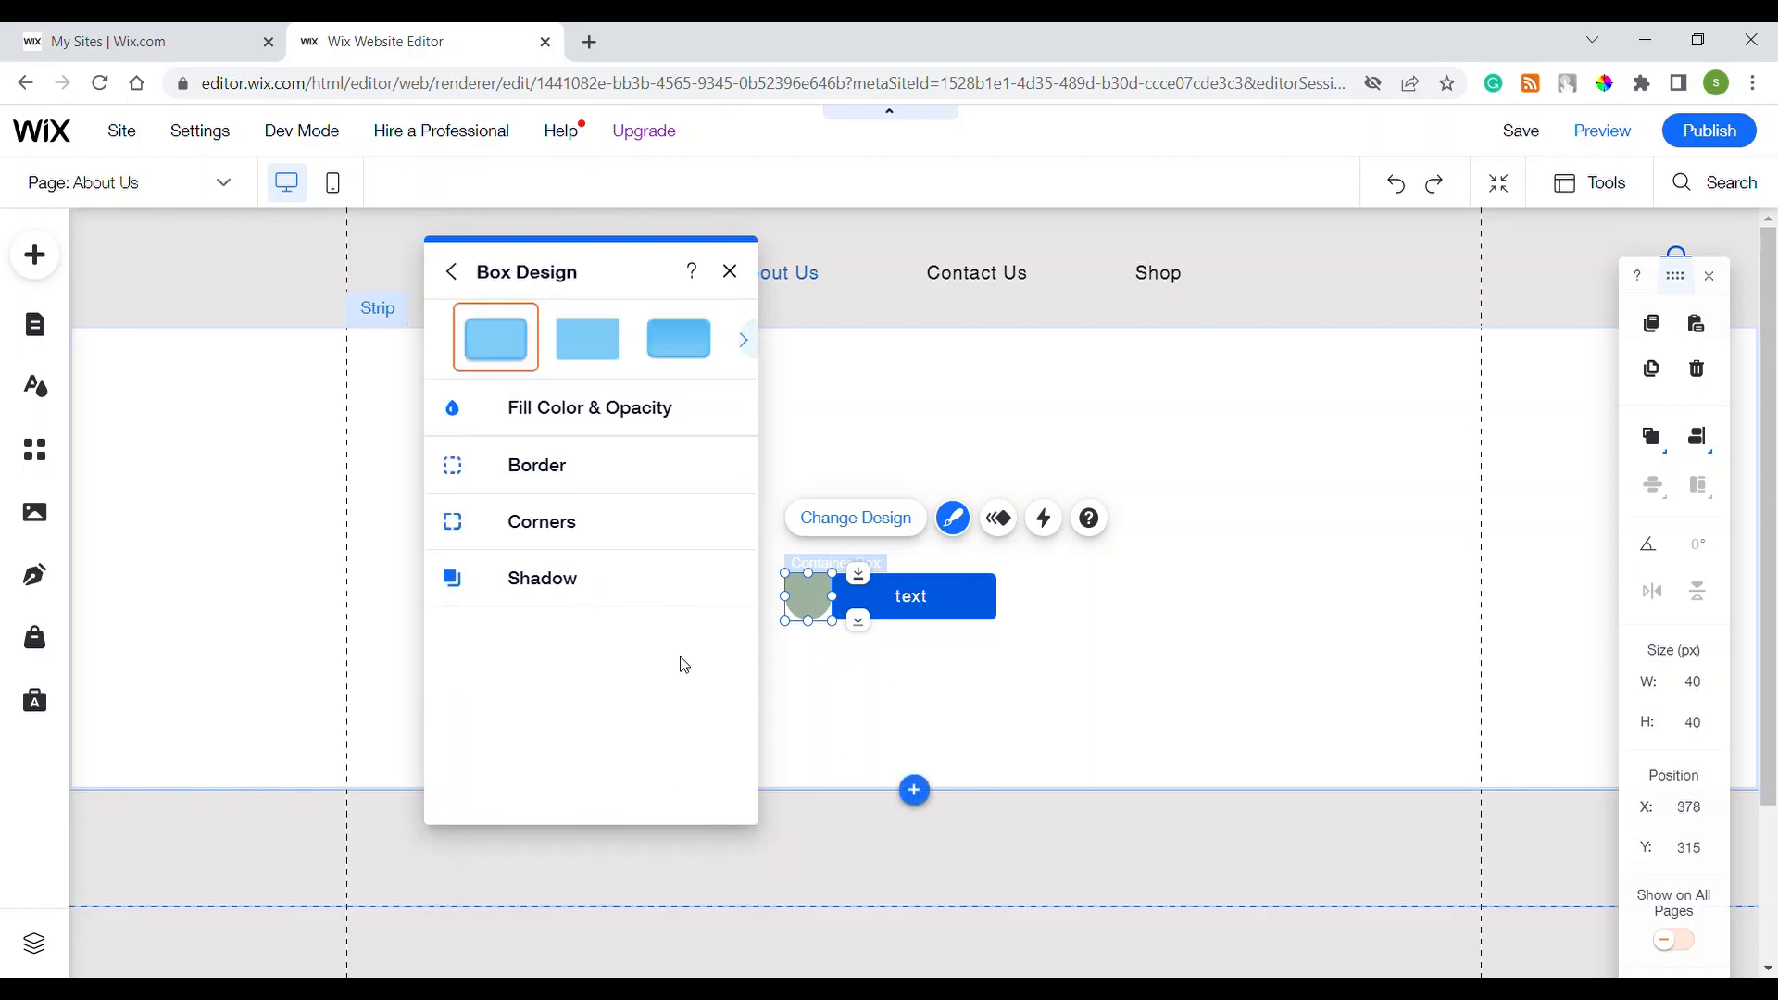
click(574, 522)
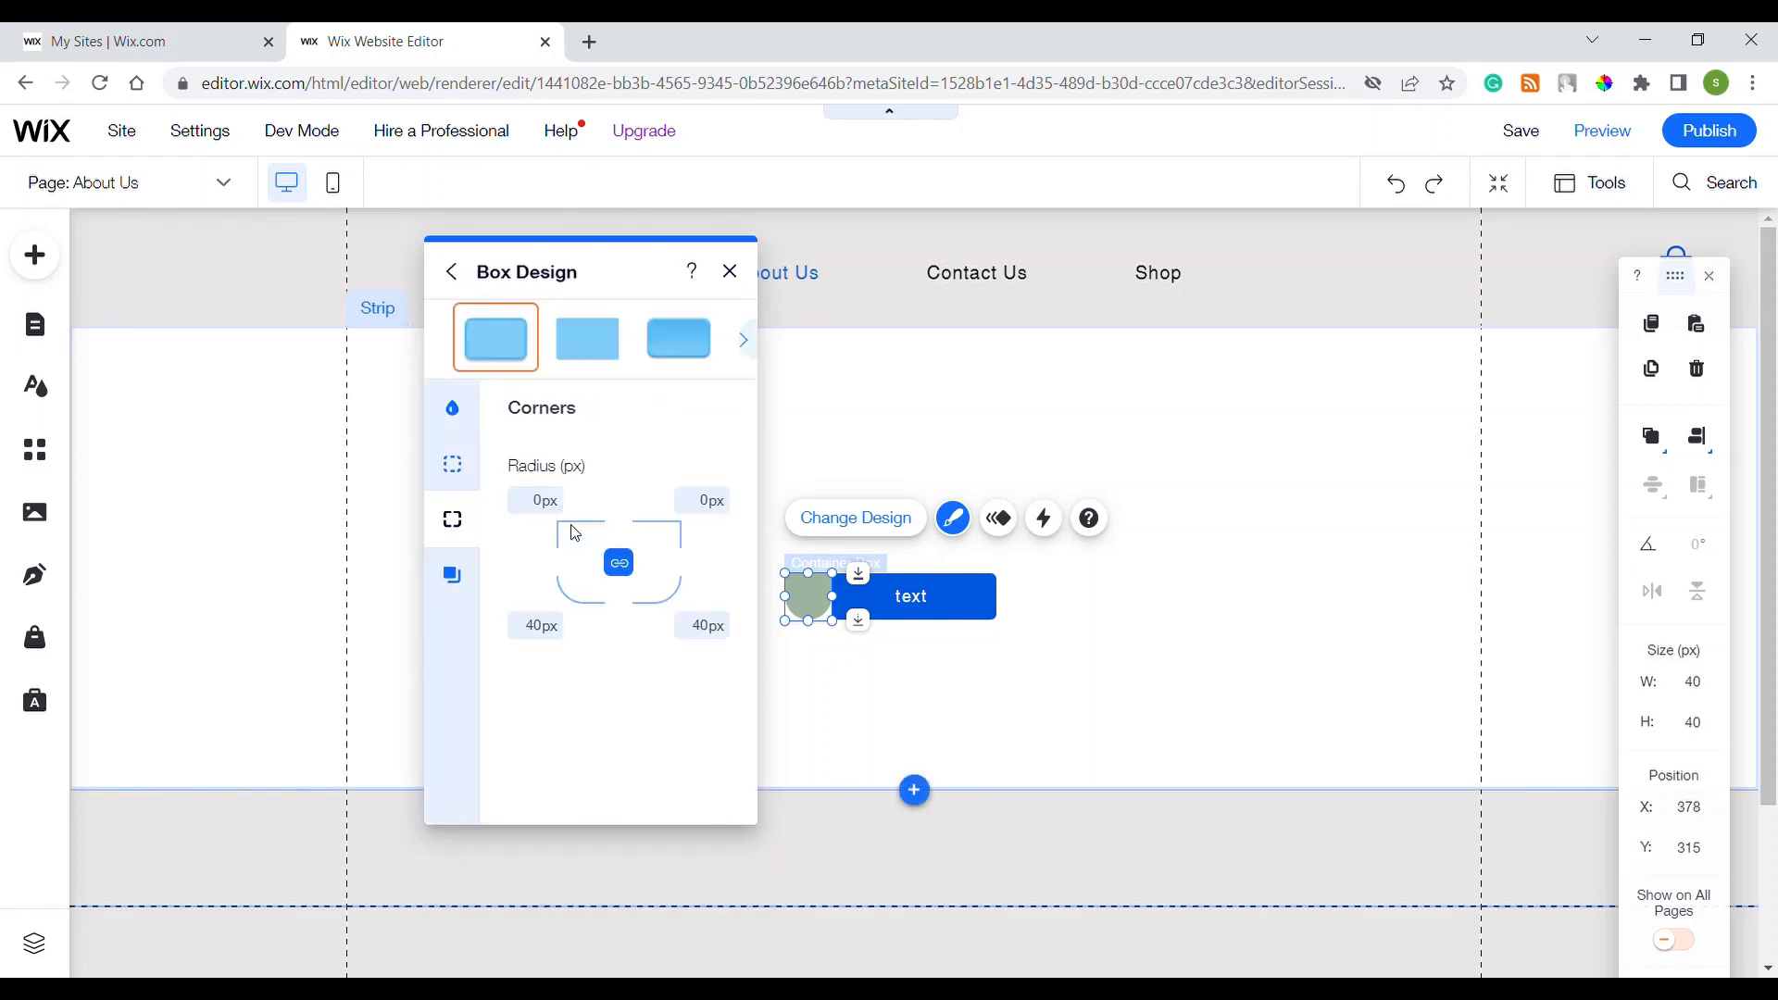
click(620, 564)
click(621, 565)
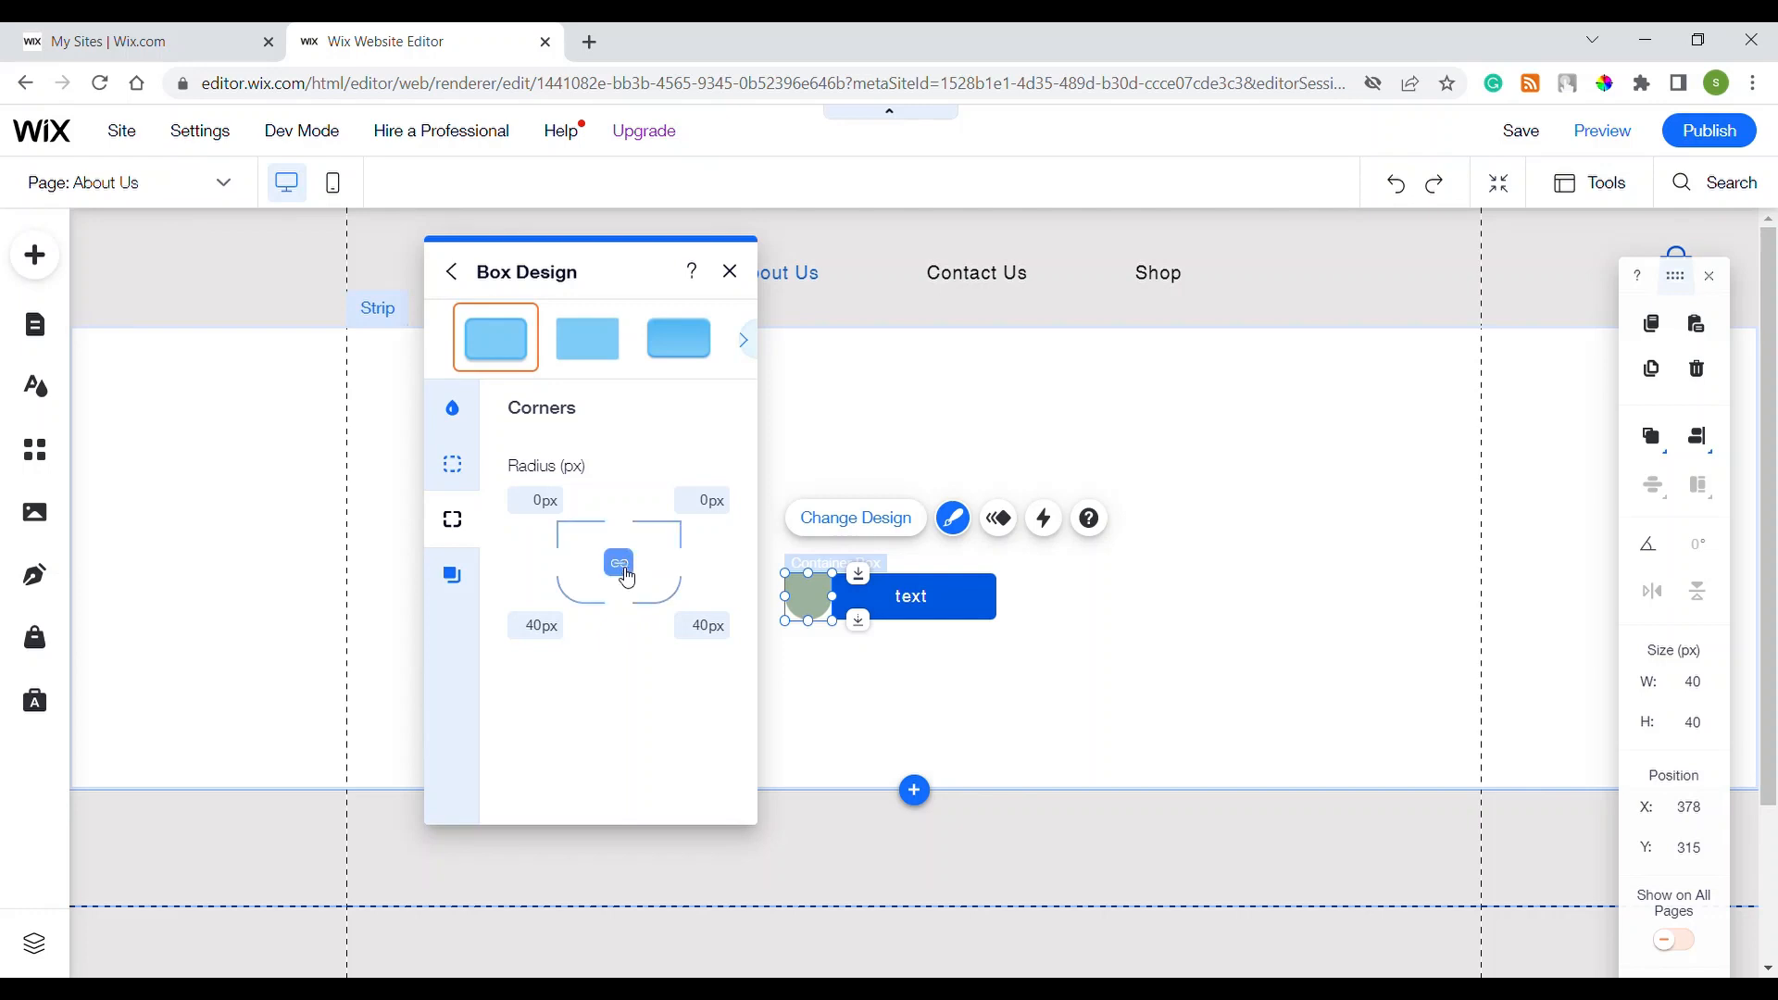
click(708, 630)
text(0)
key(Return)
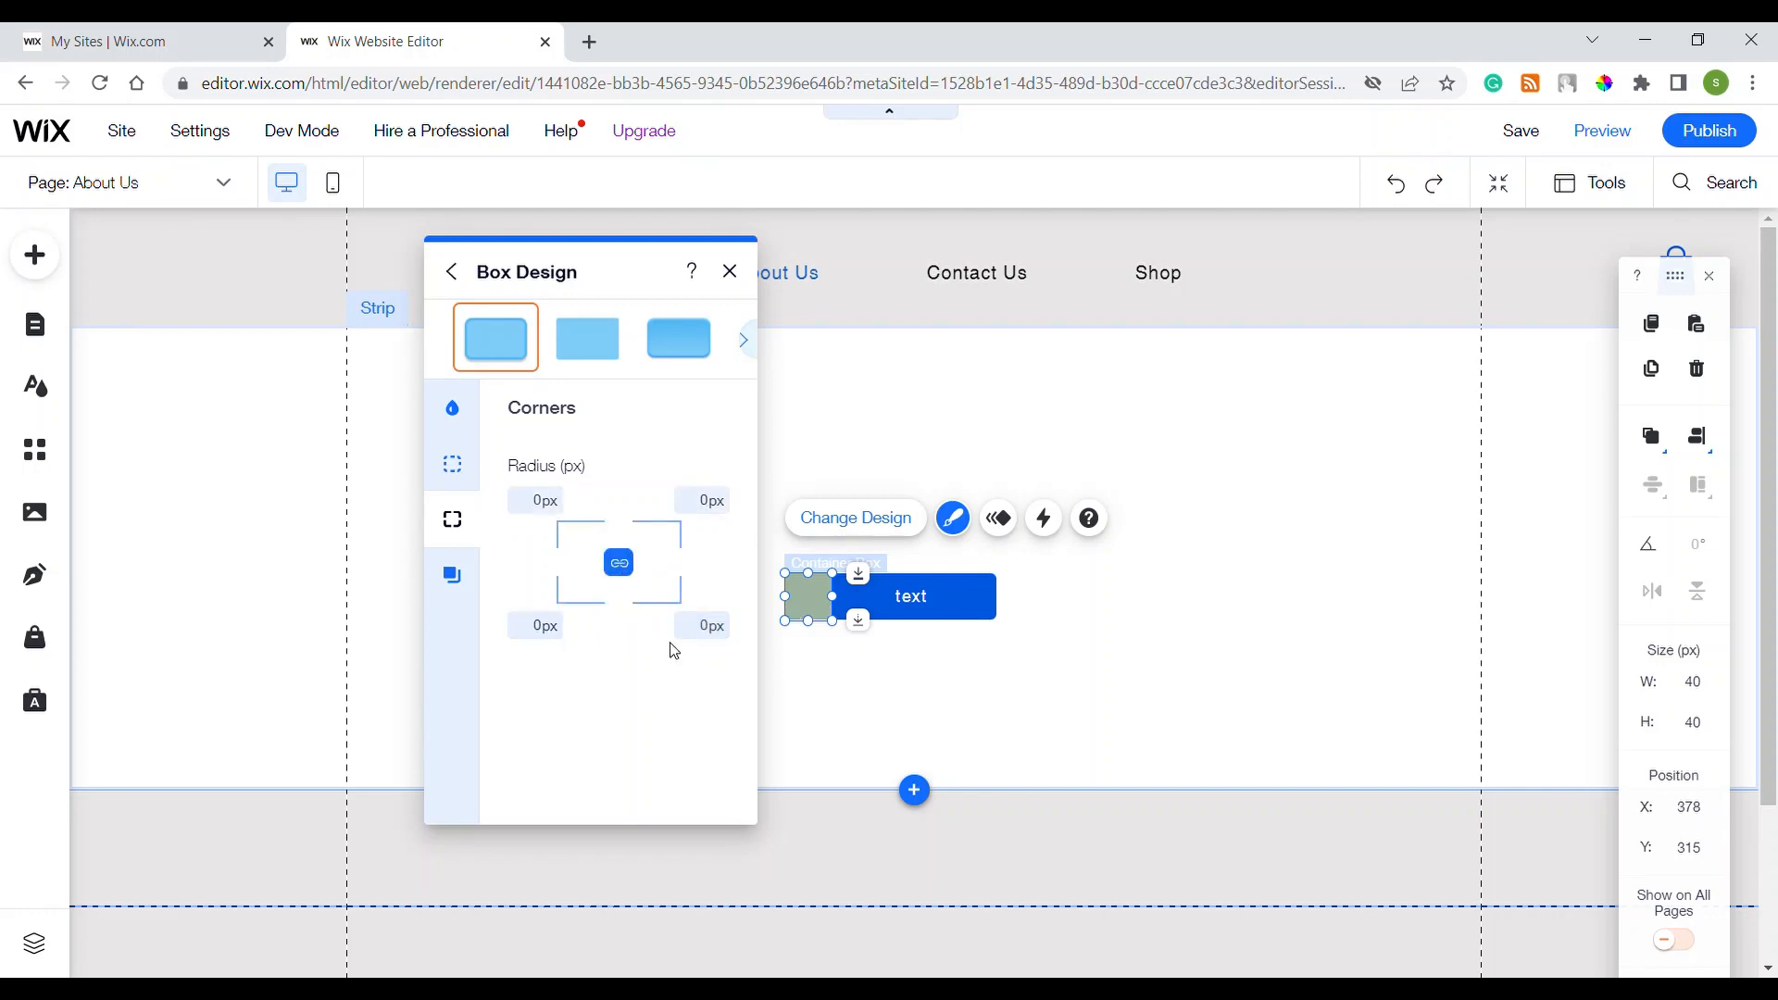
Step: Unlink the container box's corner radii and set both left-hand corners to 5 px
click(619, 566)
click(545, 504)
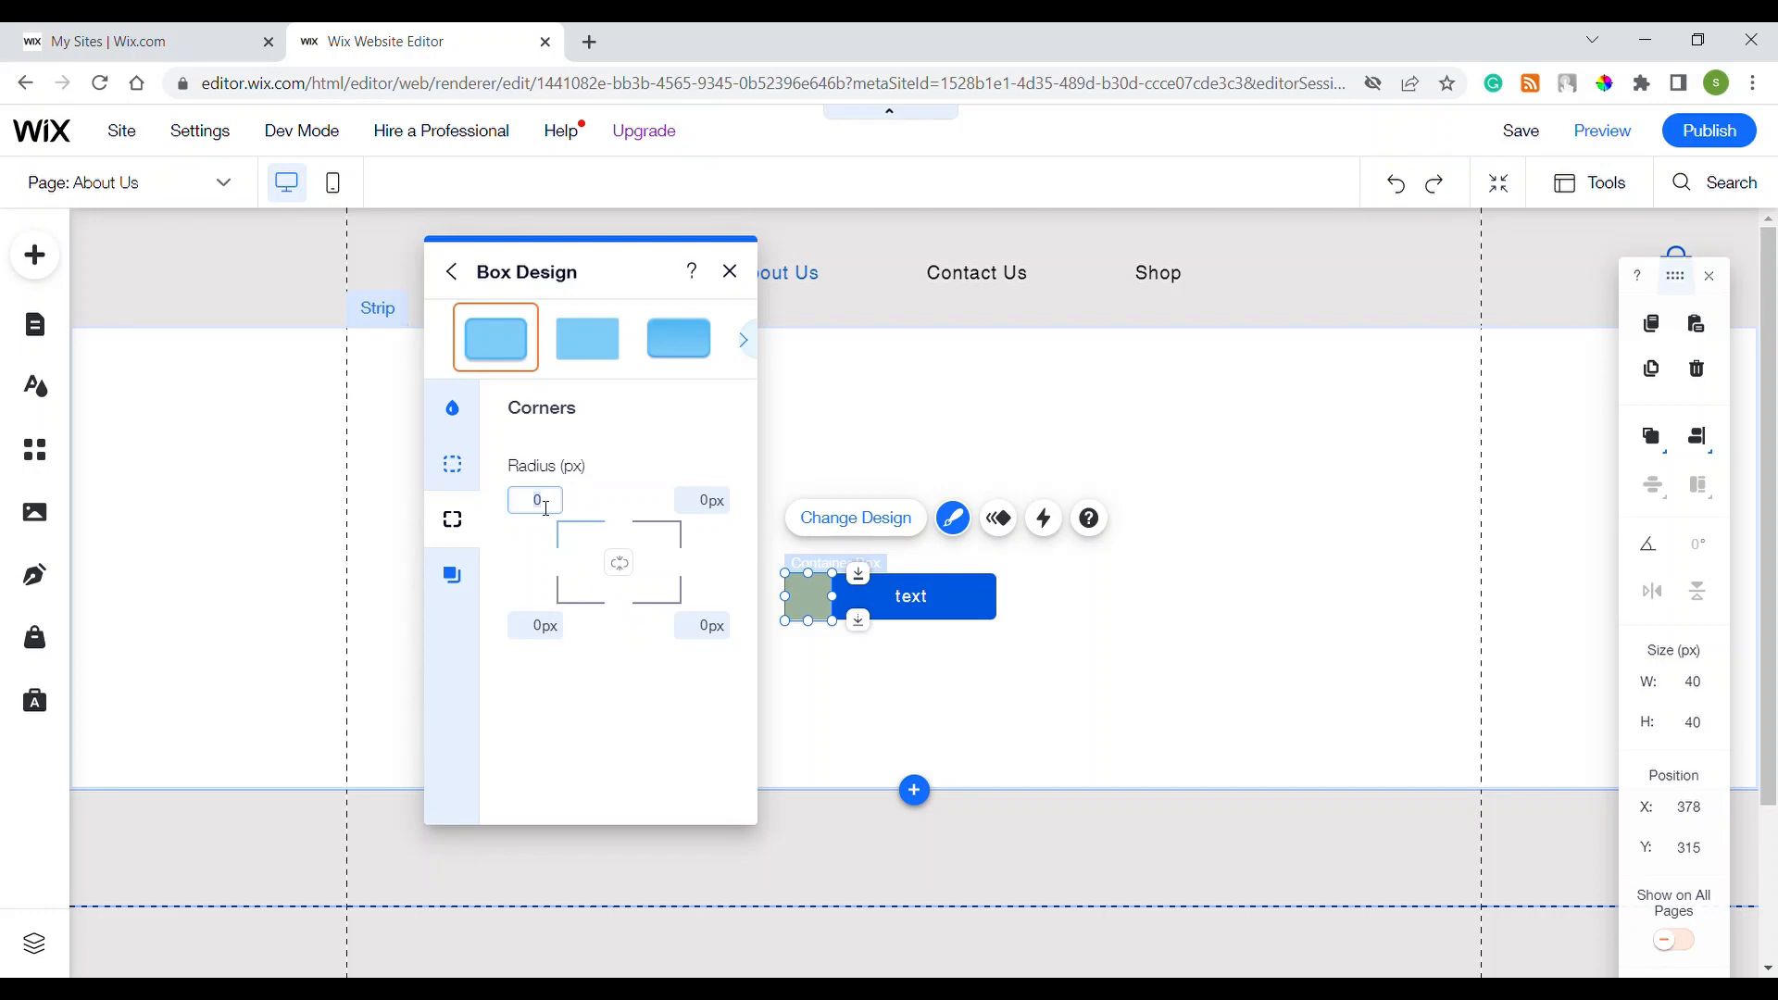
text(5)
key(Return)
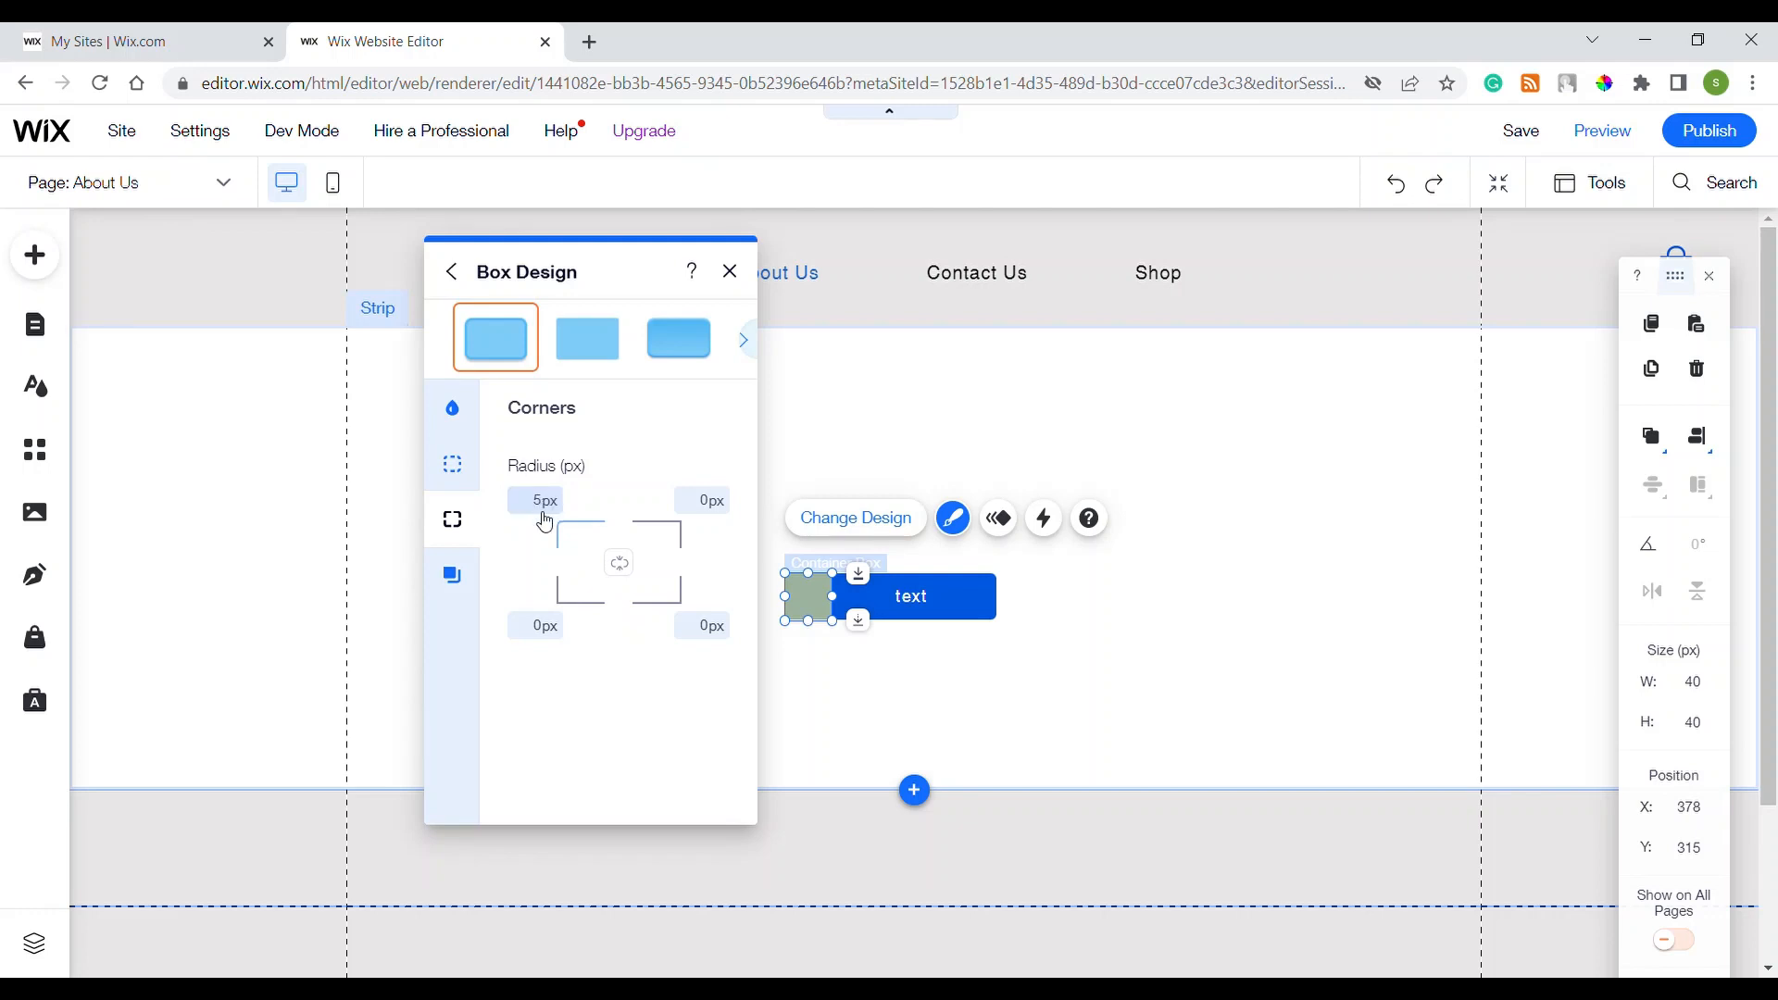
click(545, 627)
text(5)
key(Return)
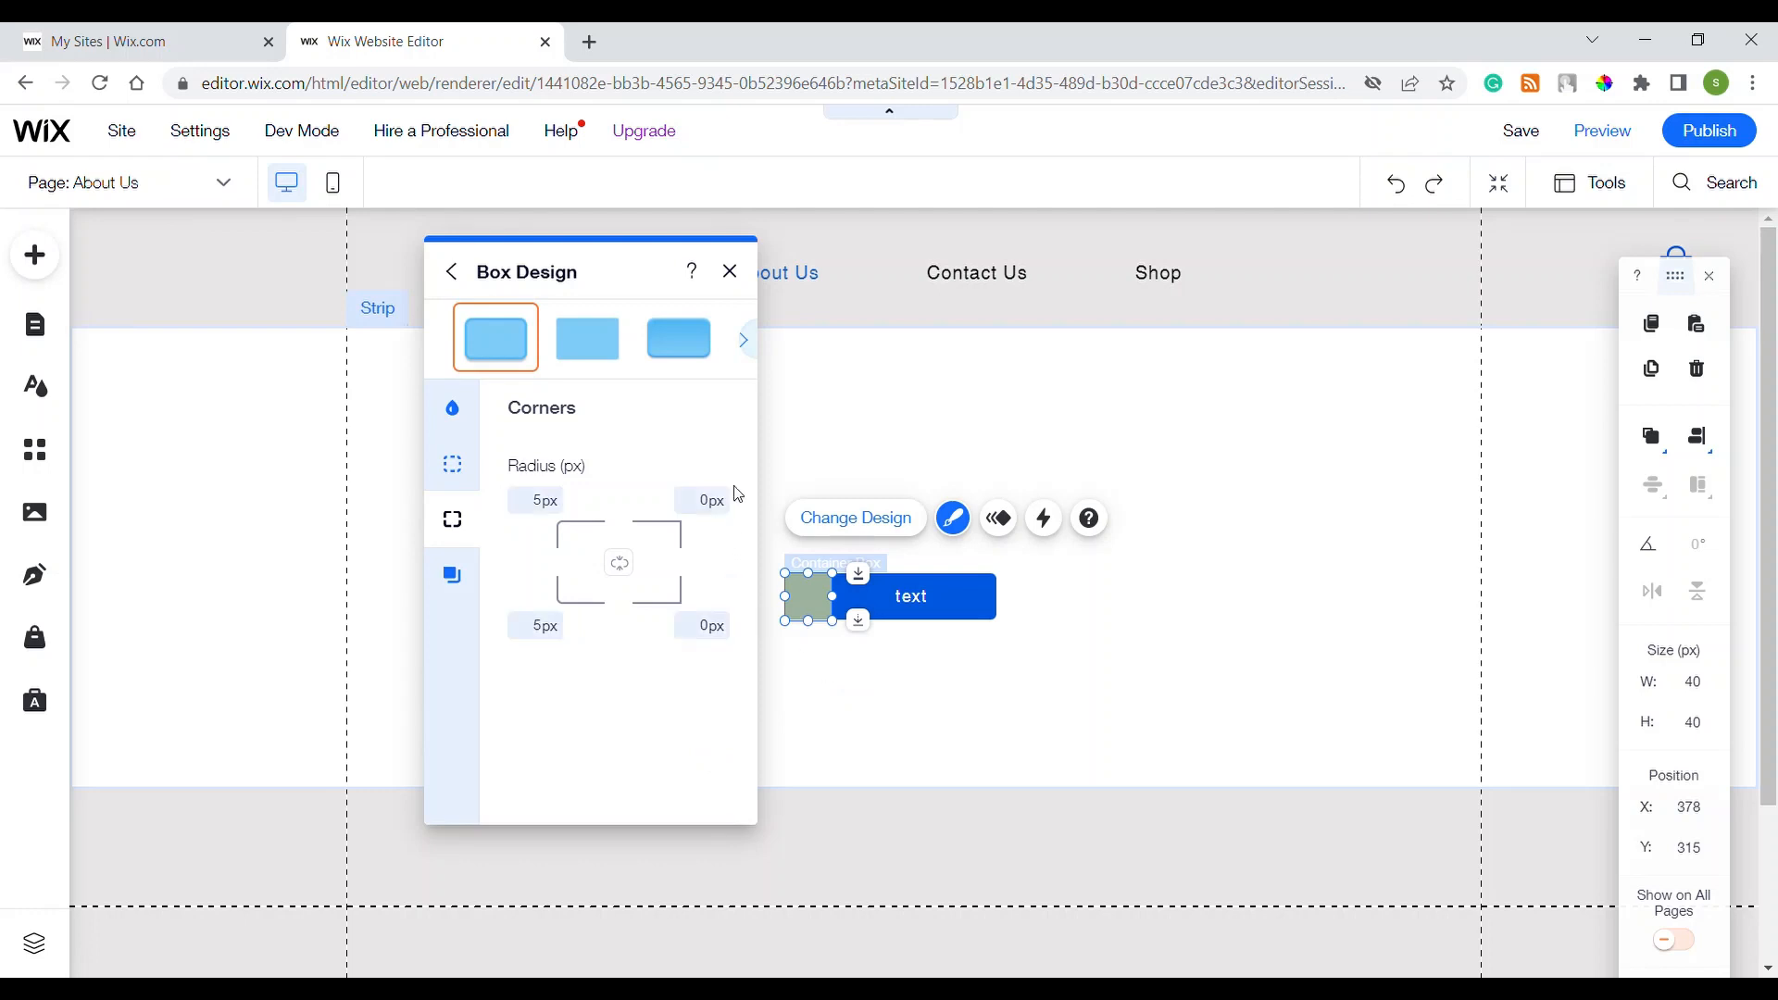
Step: Change the container box's background fill to the same blue as the text button
click(478, 422)
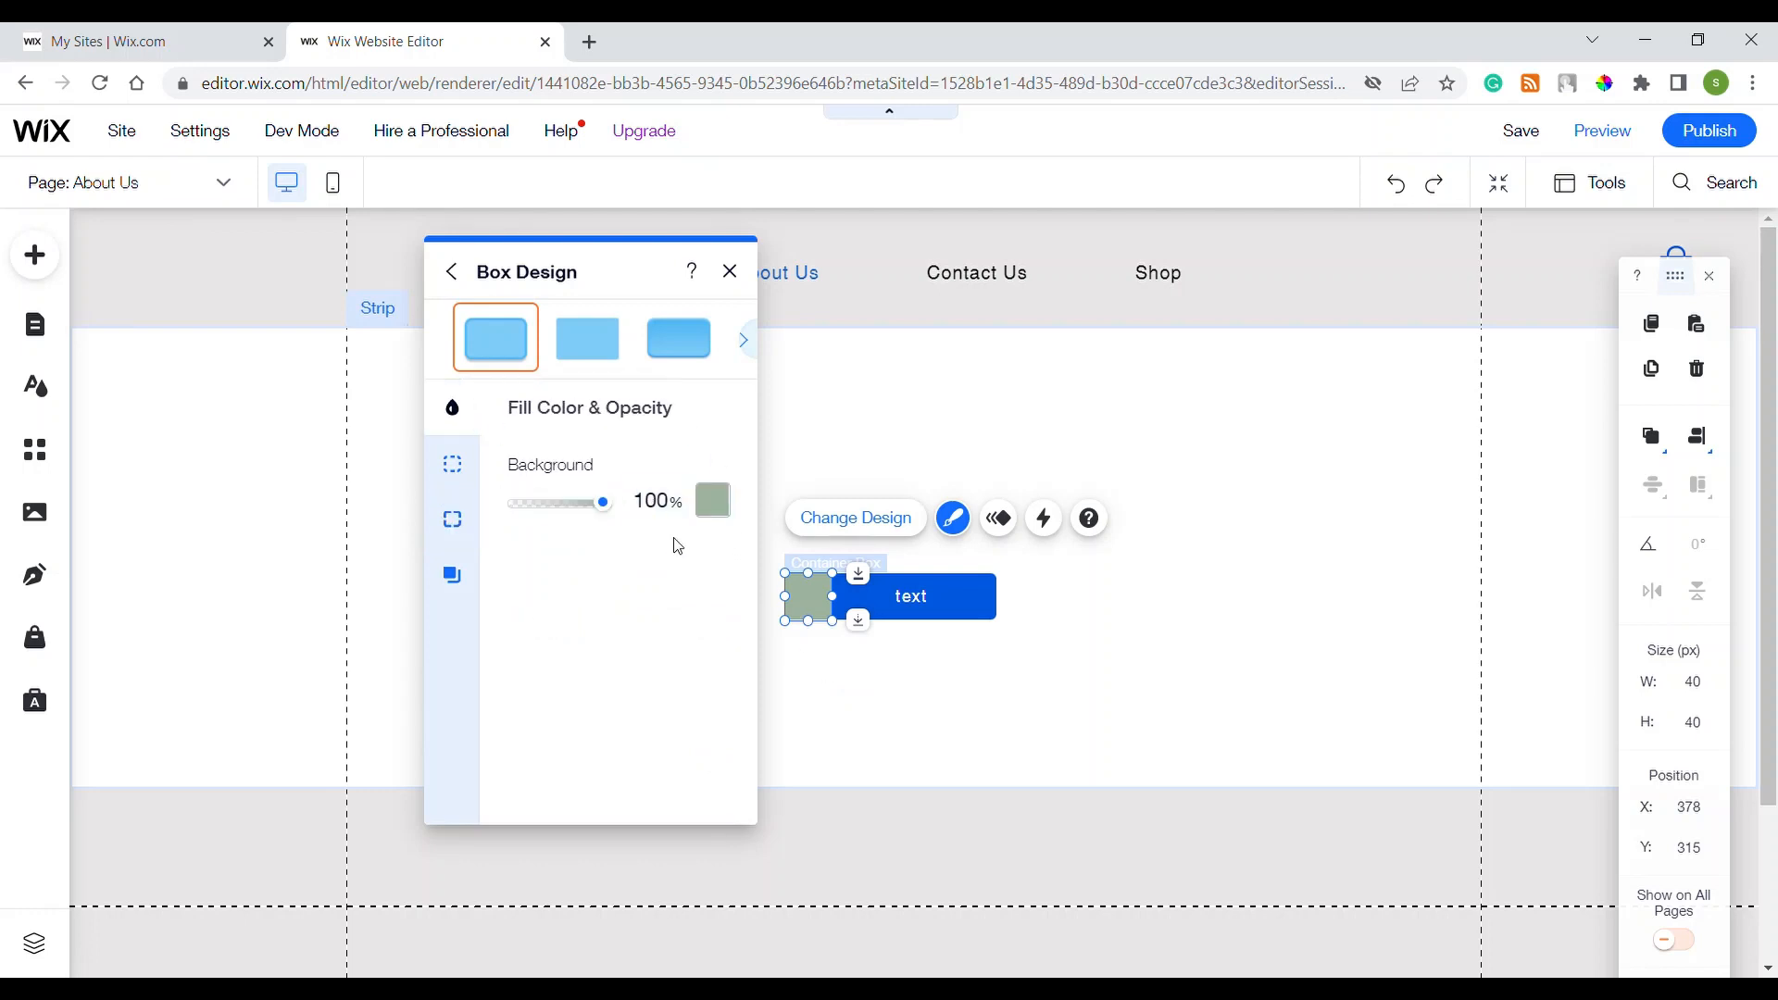
click(714, 500)
click(856, 636)
click(1173, 644)
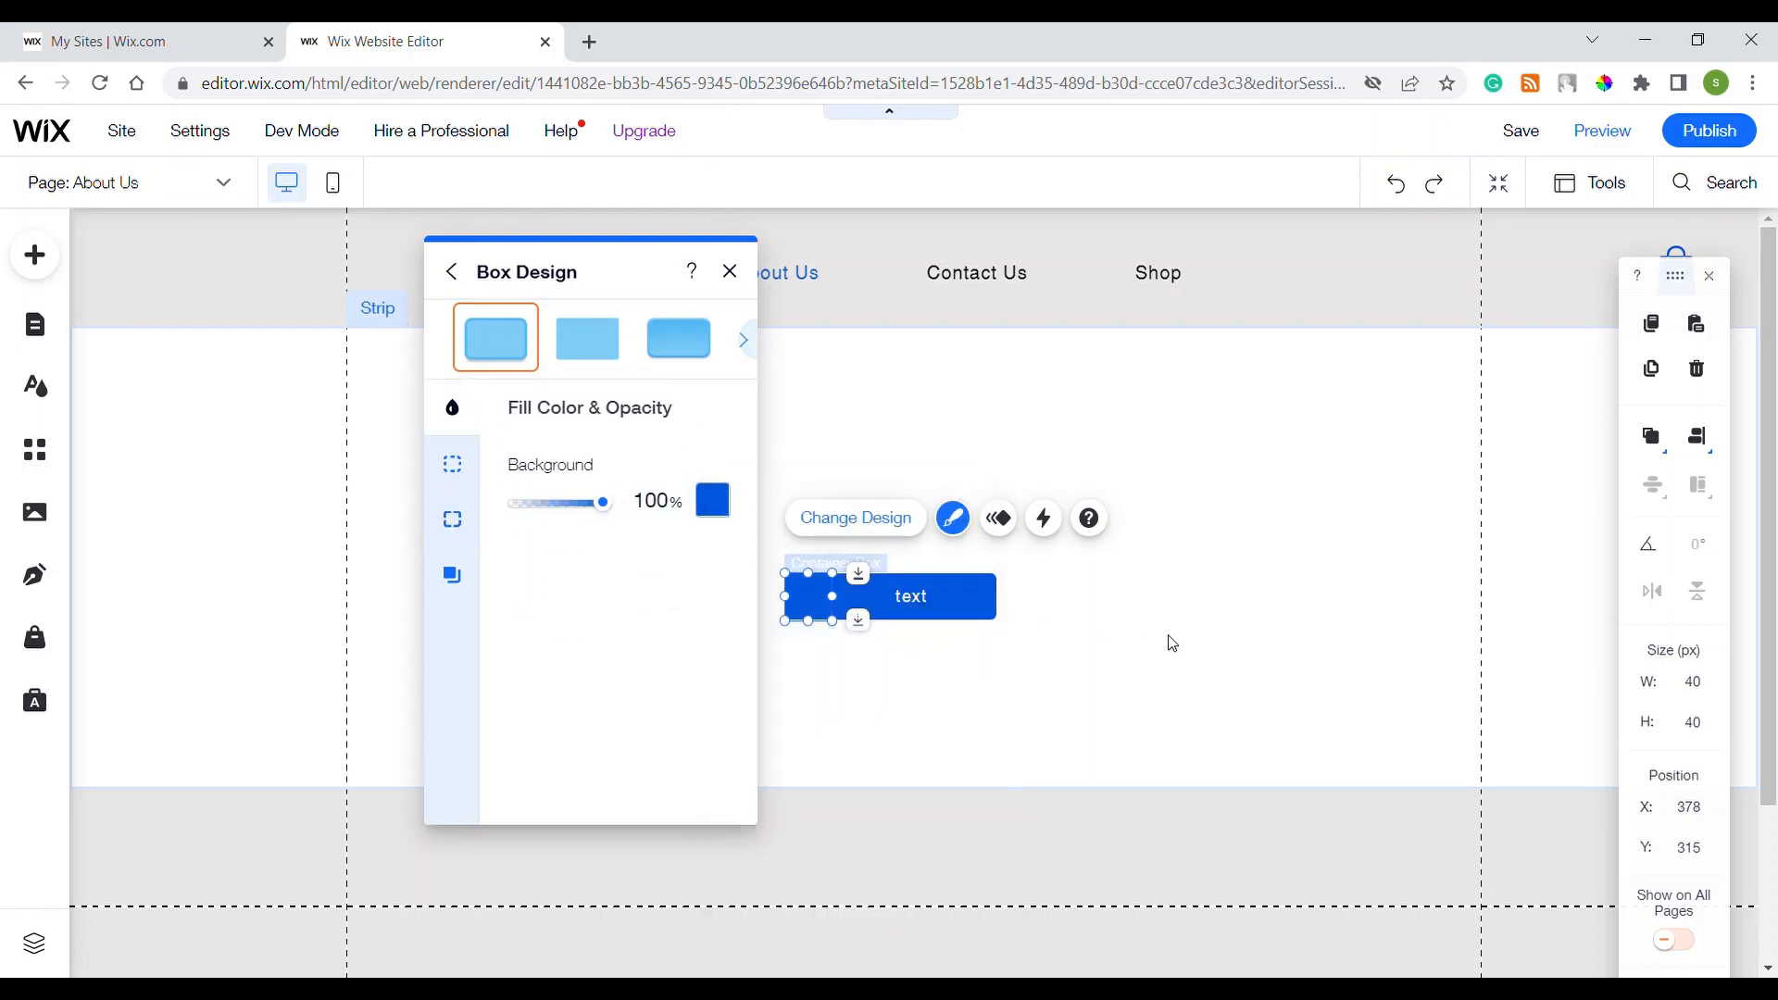
click(917, 685)
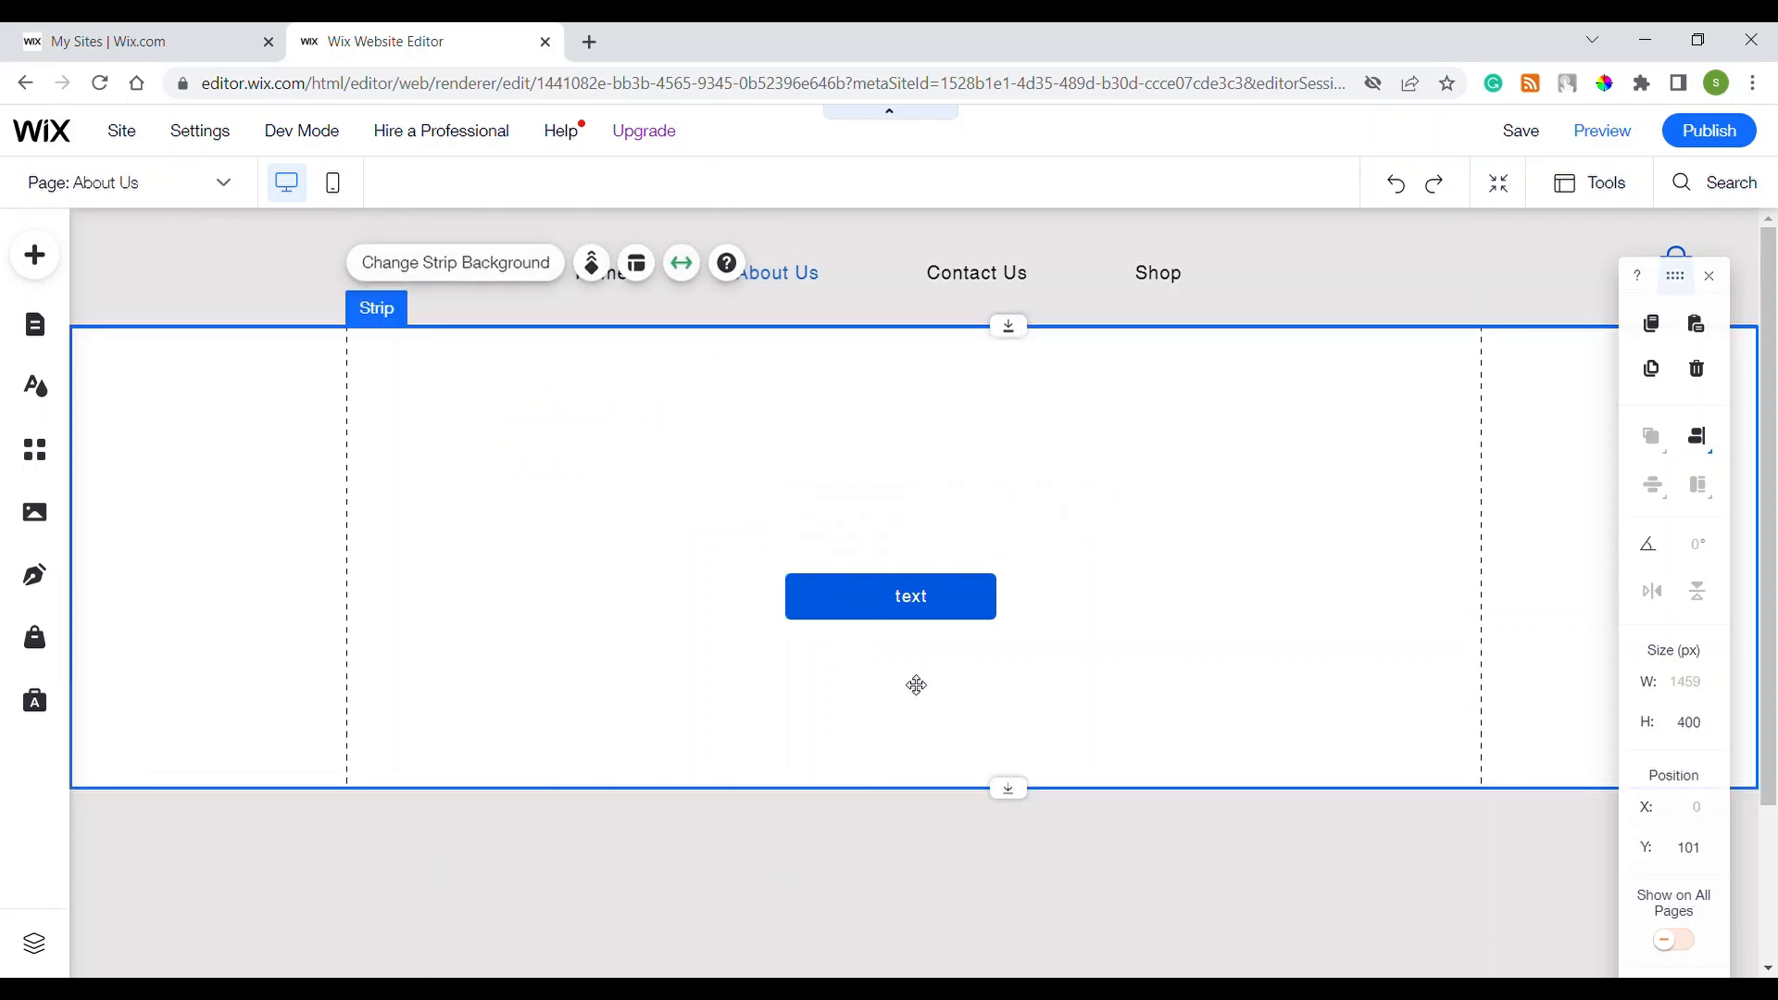
click(827, 614)
drag(827, 614, 824, 610)
click(906, 697)
Step: Add the green right-pointing triangle from the decorative Basic Shapes to the strip, beside the text button
click(44, 262)
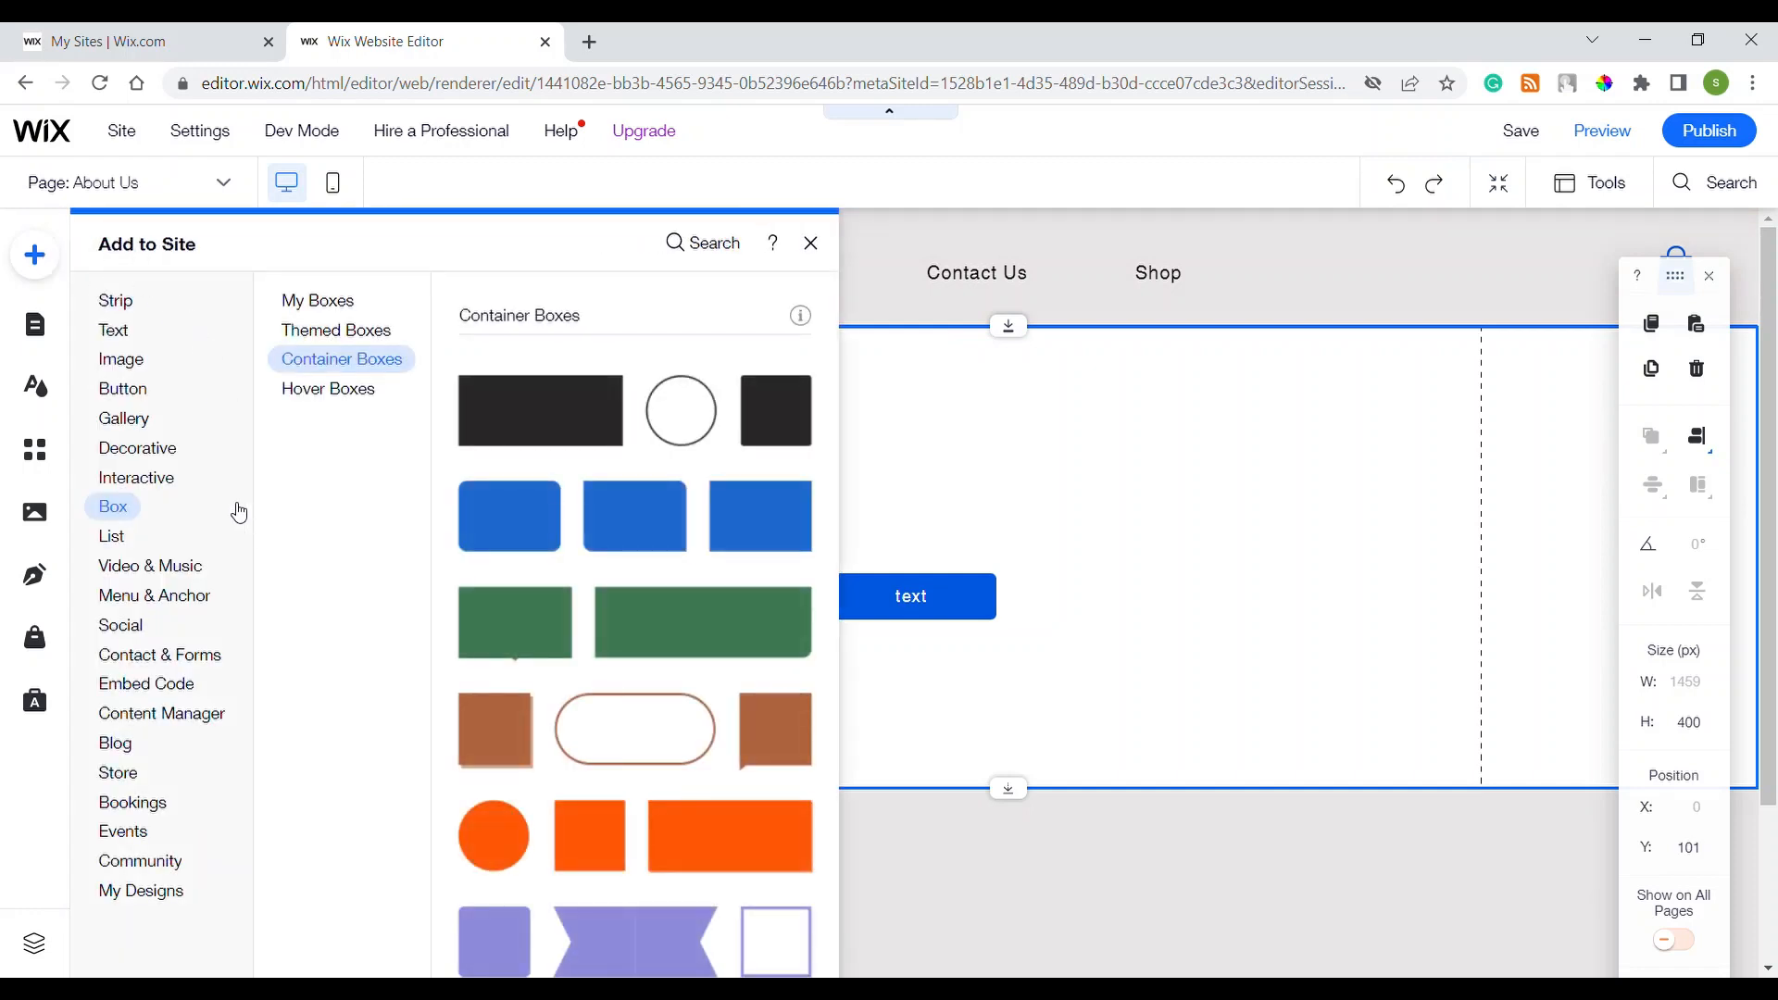
click(139, 448)
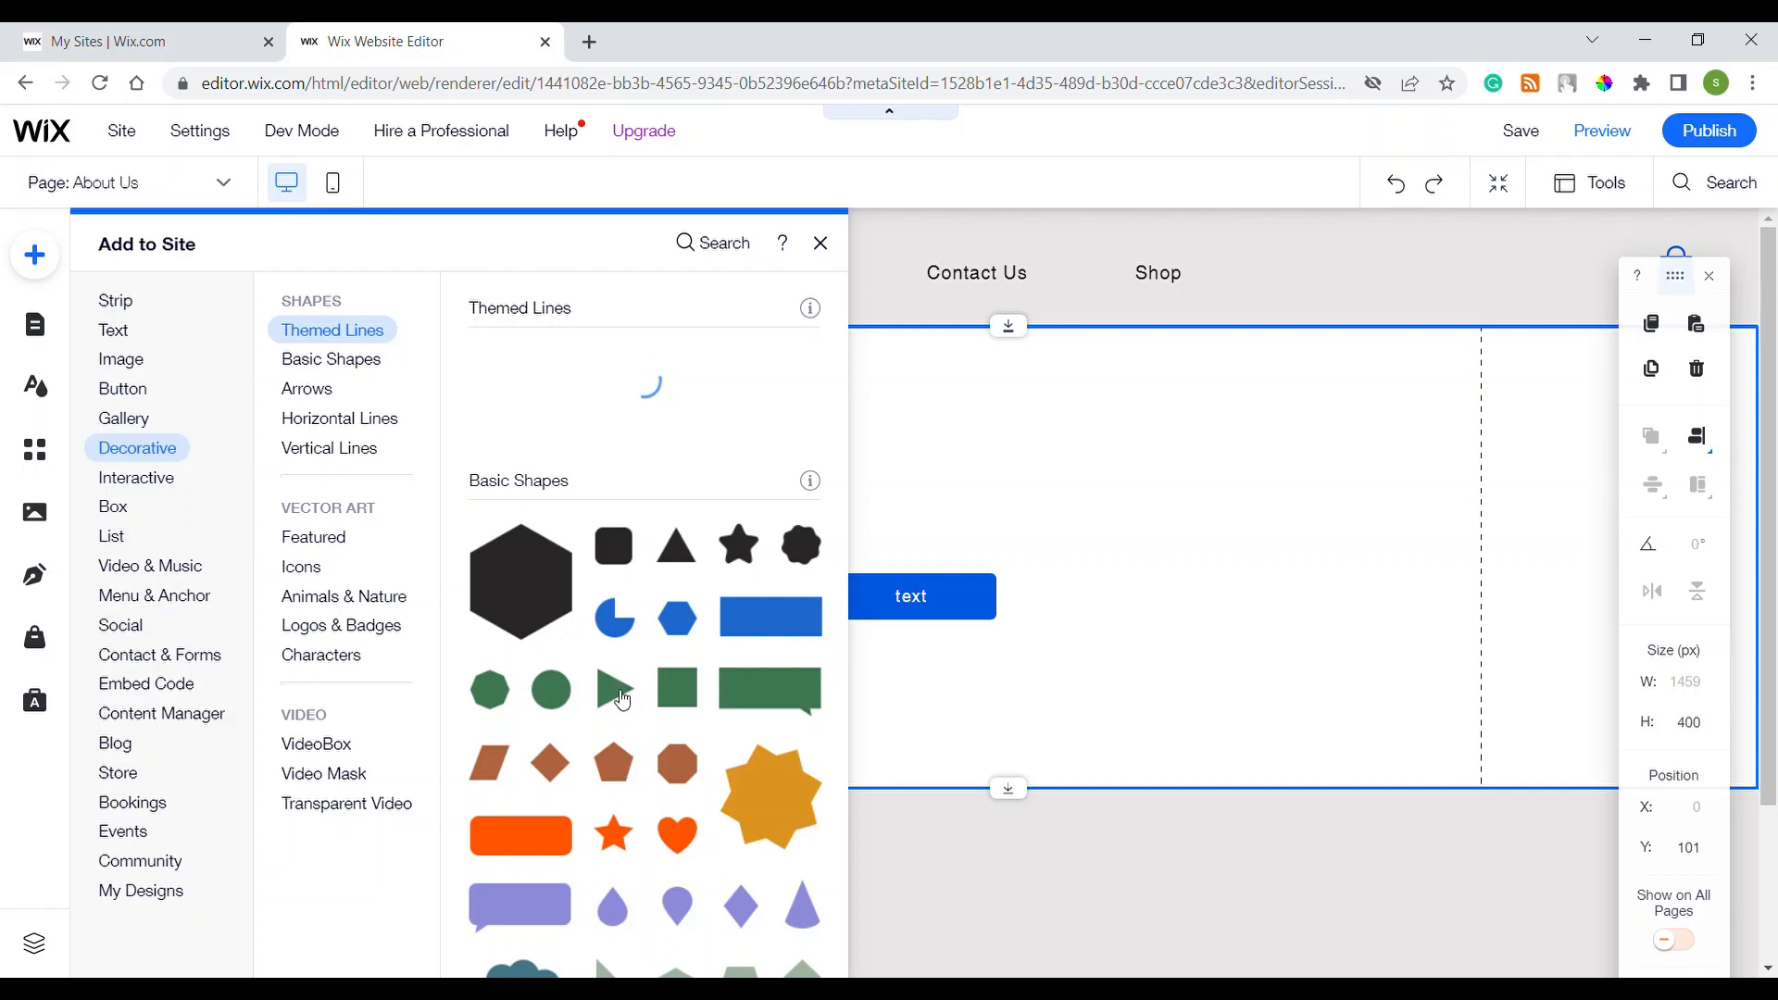
drag(620, 698, 1162, 646)
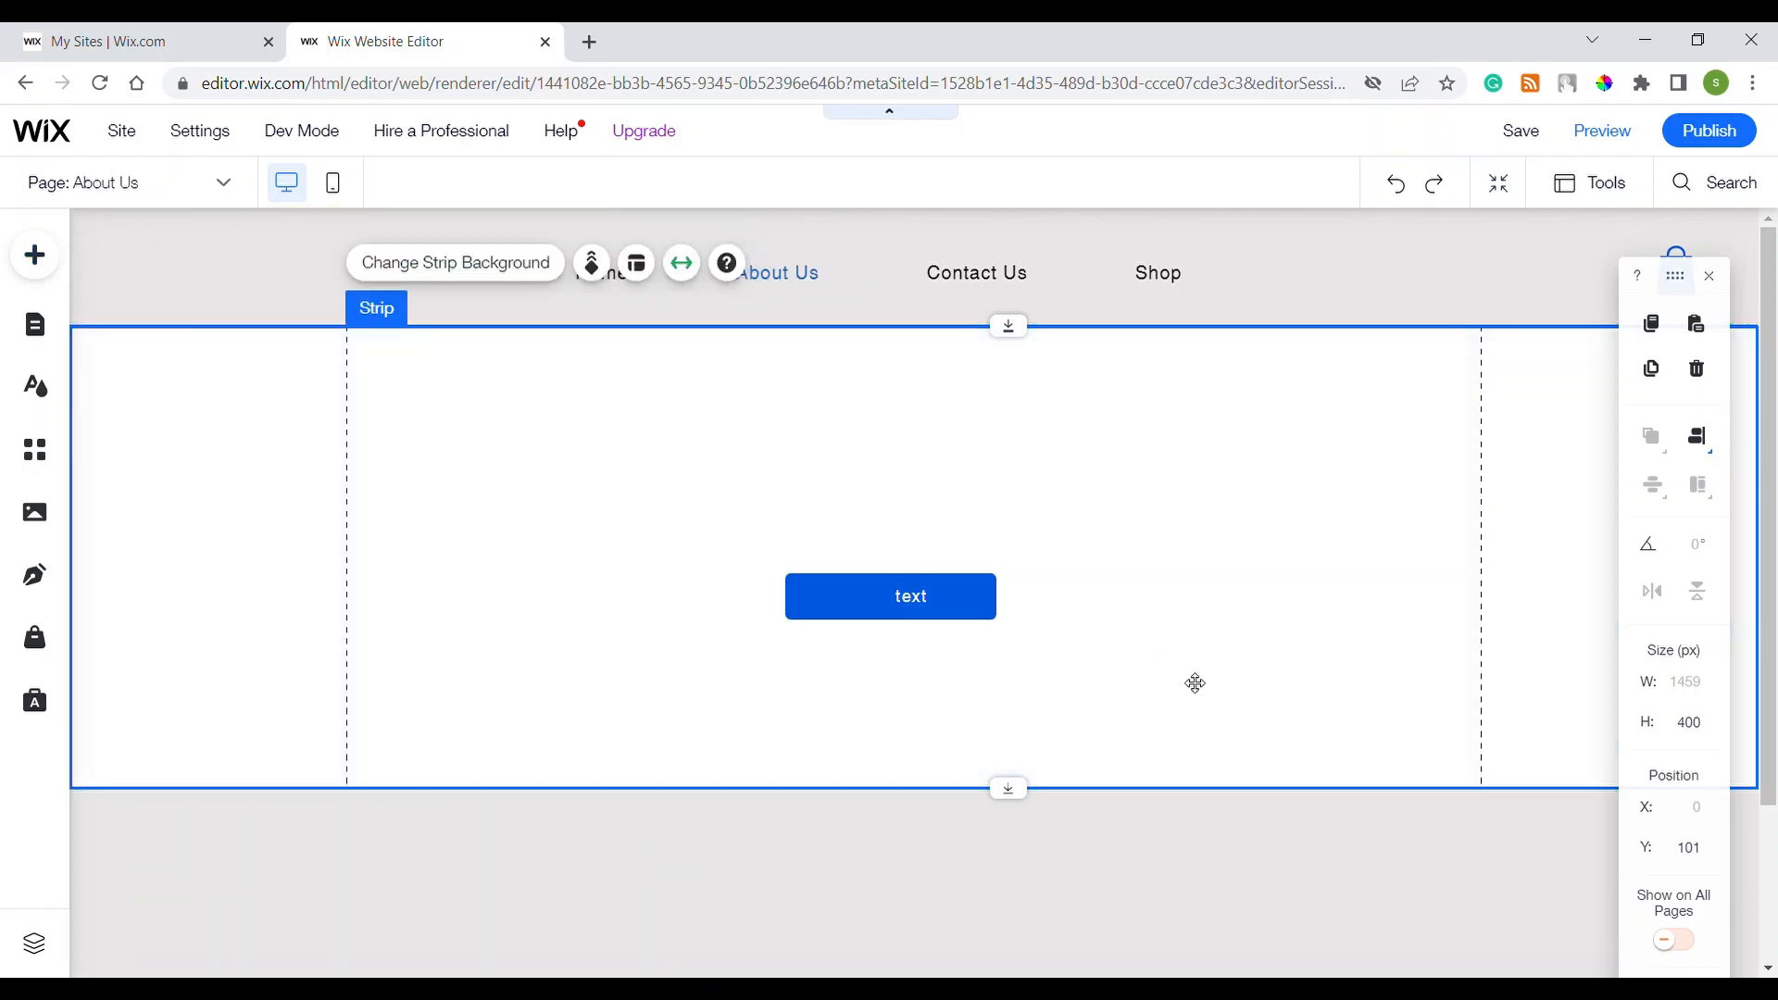
Step: Resize the triangle to 15 px high and 15 px wide
click(1714, 735)
text(15)
key(Return)
click(1694, 694)
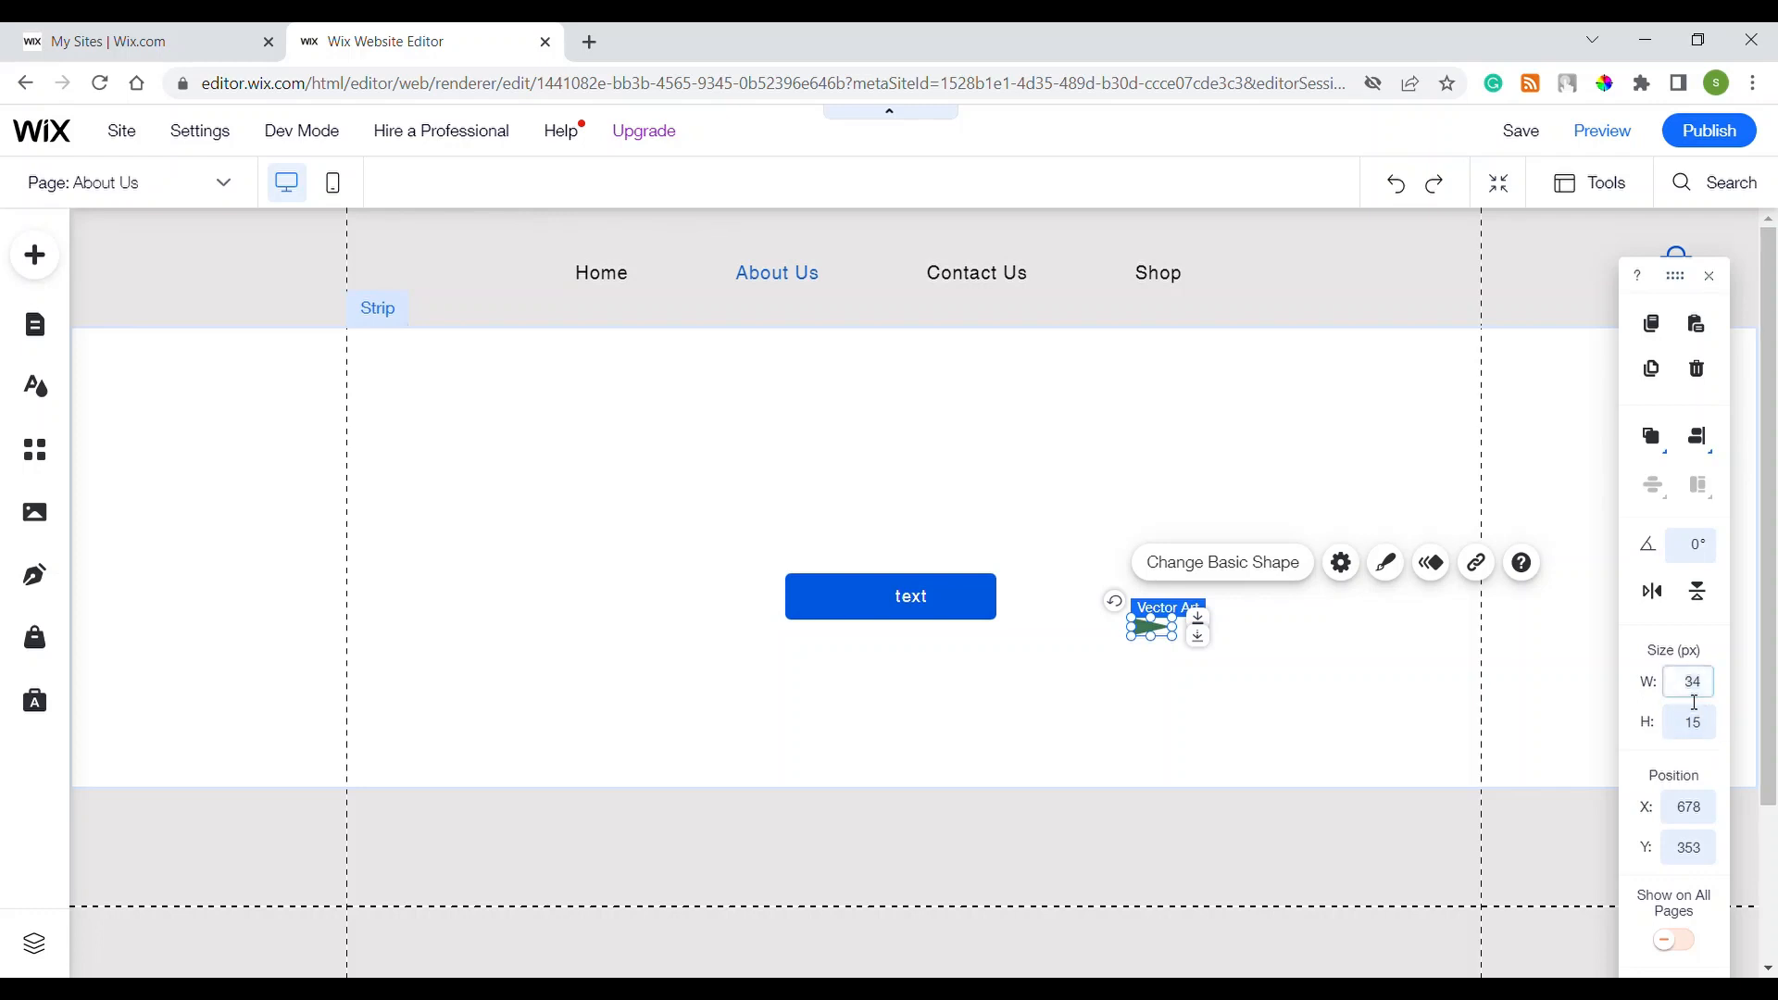
text(15)
key(Return)
click(1136, 624)
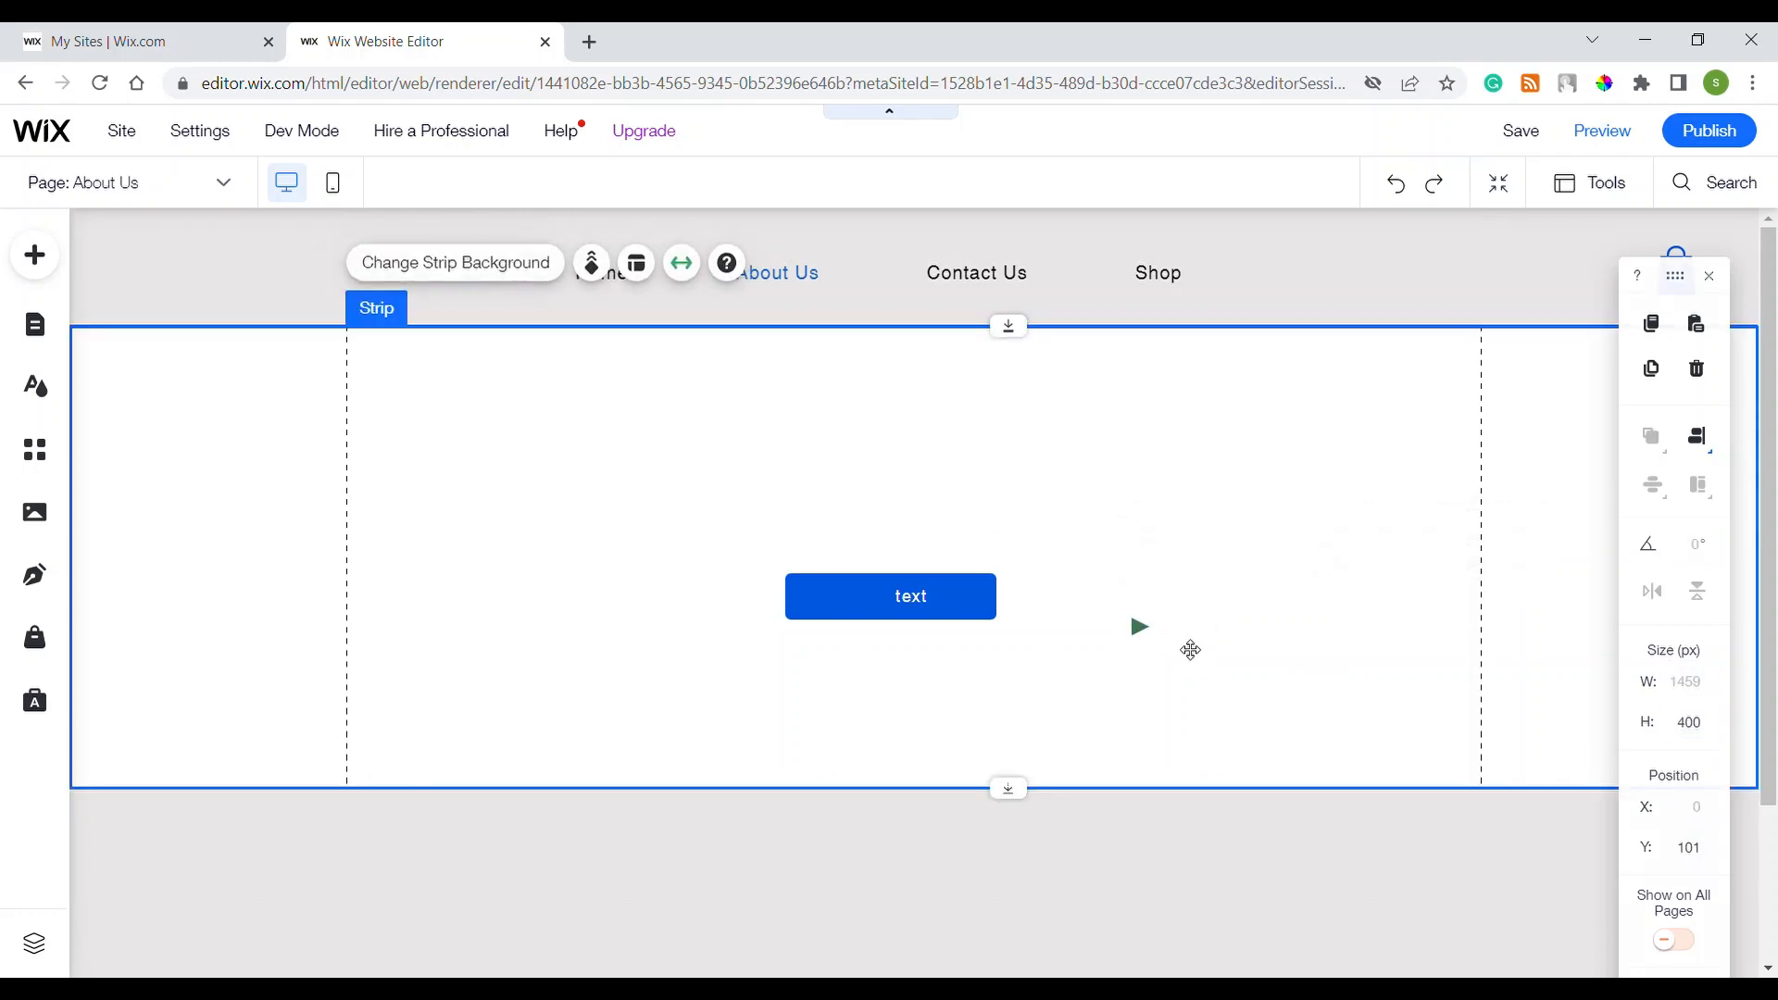
Step: Place the triangle in the centre of the container box, at X 391, Y 327
click(1148, 634)
drag(1149, 634, 820, 608)
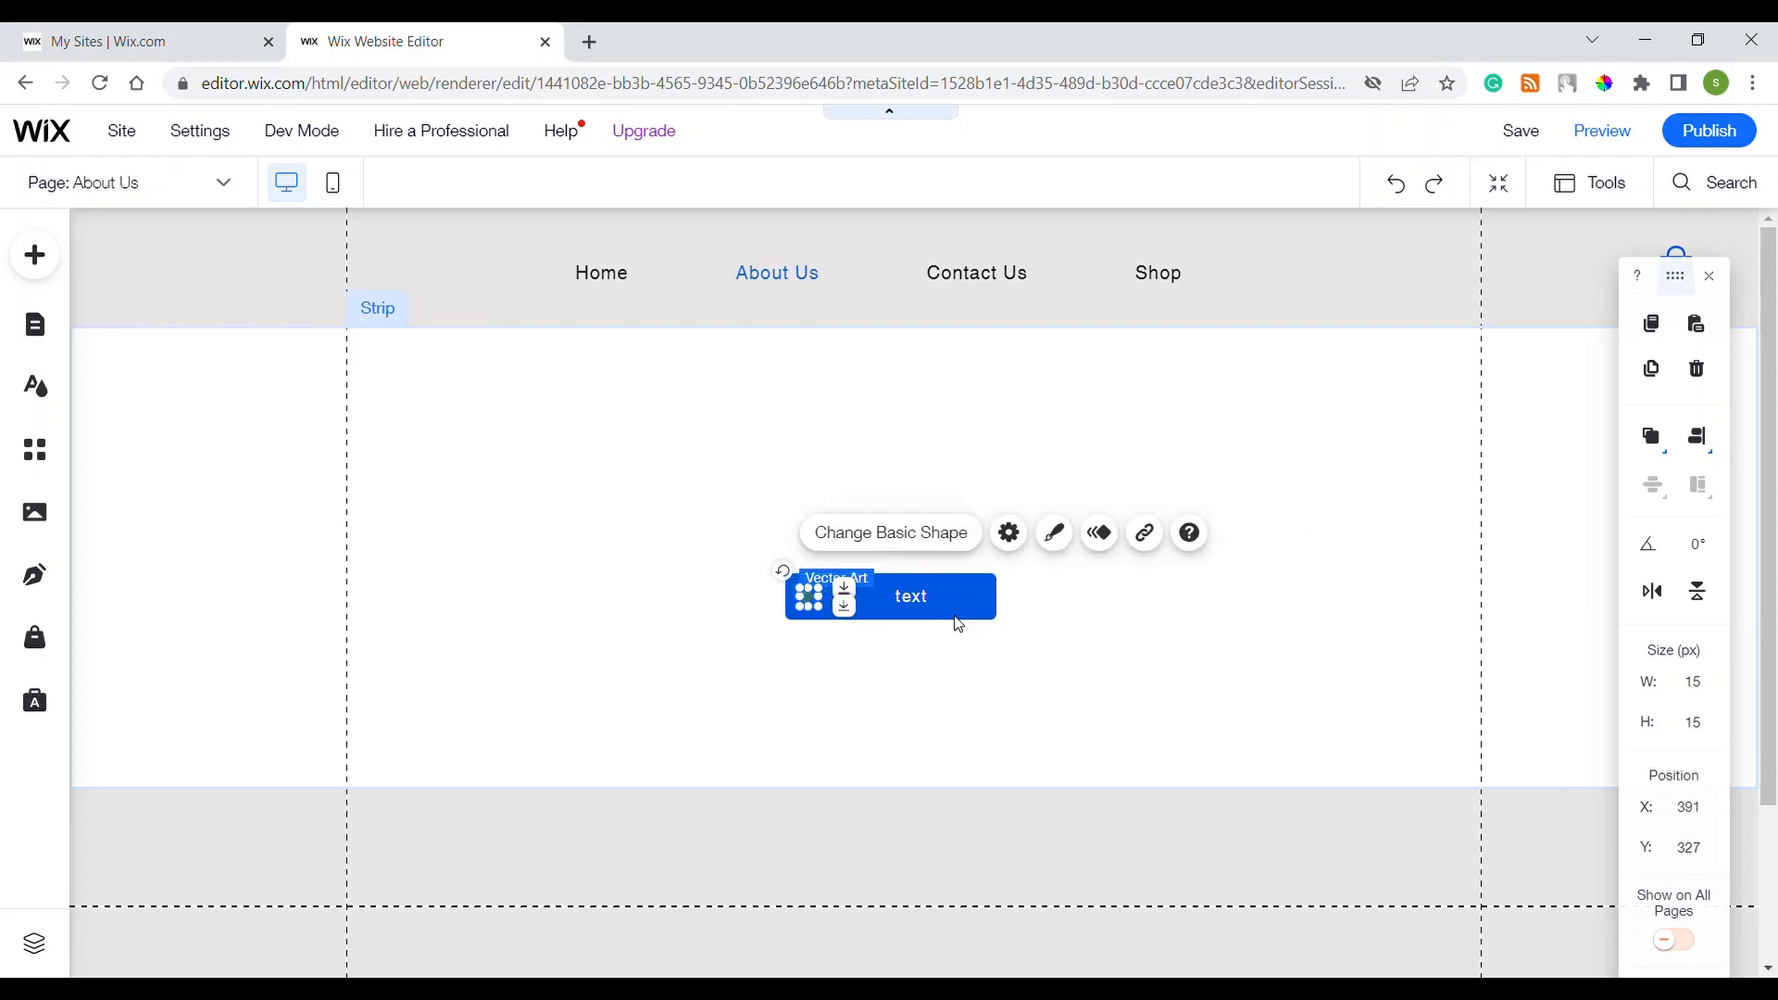
click(1148, 648)
Step: Change the triangle's fill color to white
click(813, 607)
click(1055, 534)
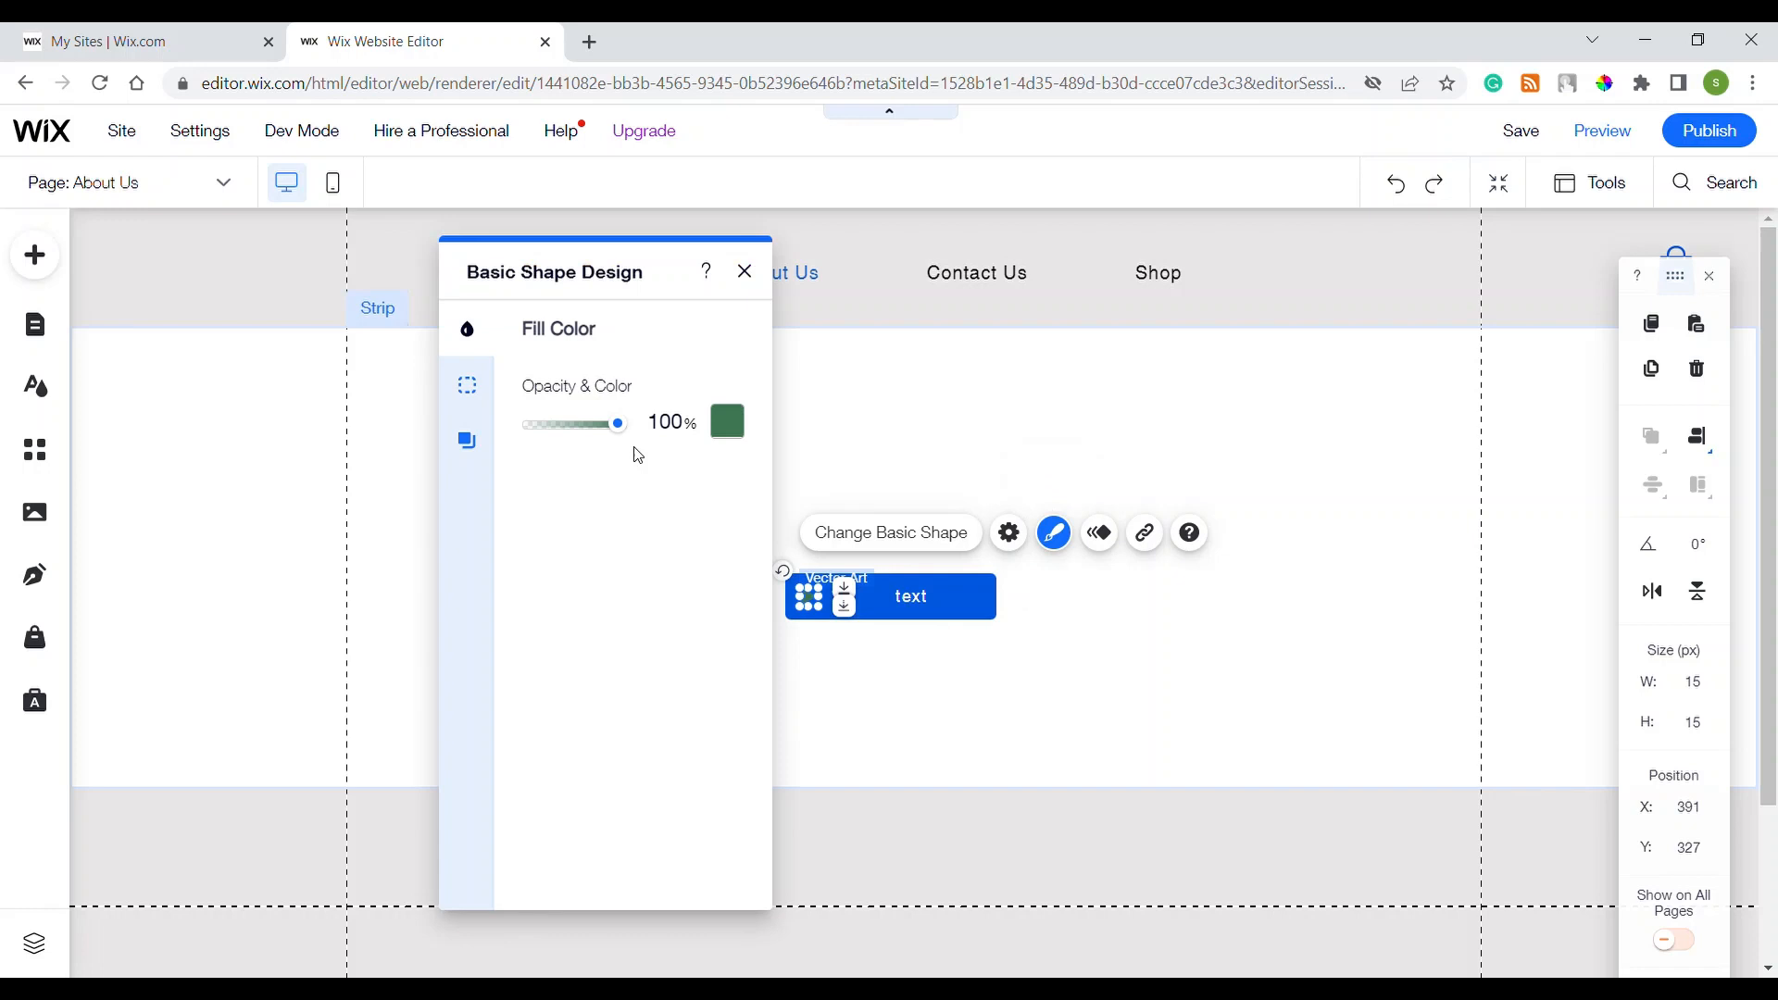
click(728, 423)
click(1250, 703)
click(1261, 703)
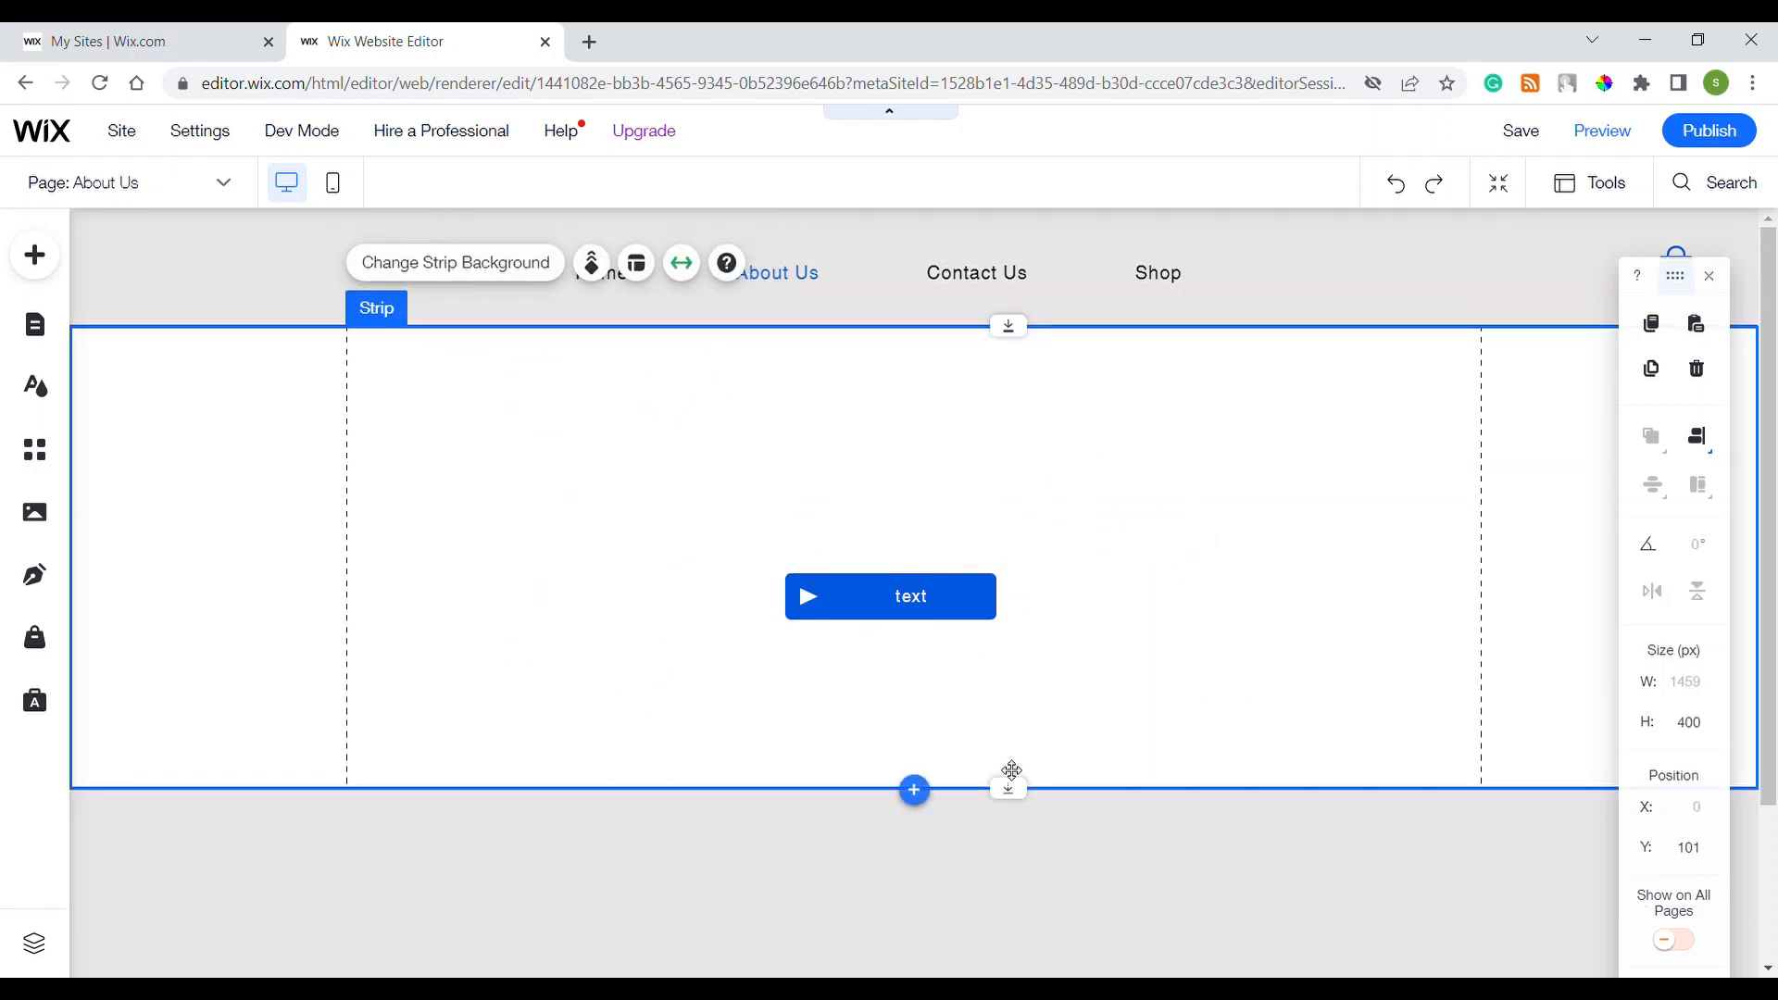
Step: Move the container box with its triangle flush against the right edge of the text button, at X 560, Y 315
click(832, 610)
click(1032, 676)
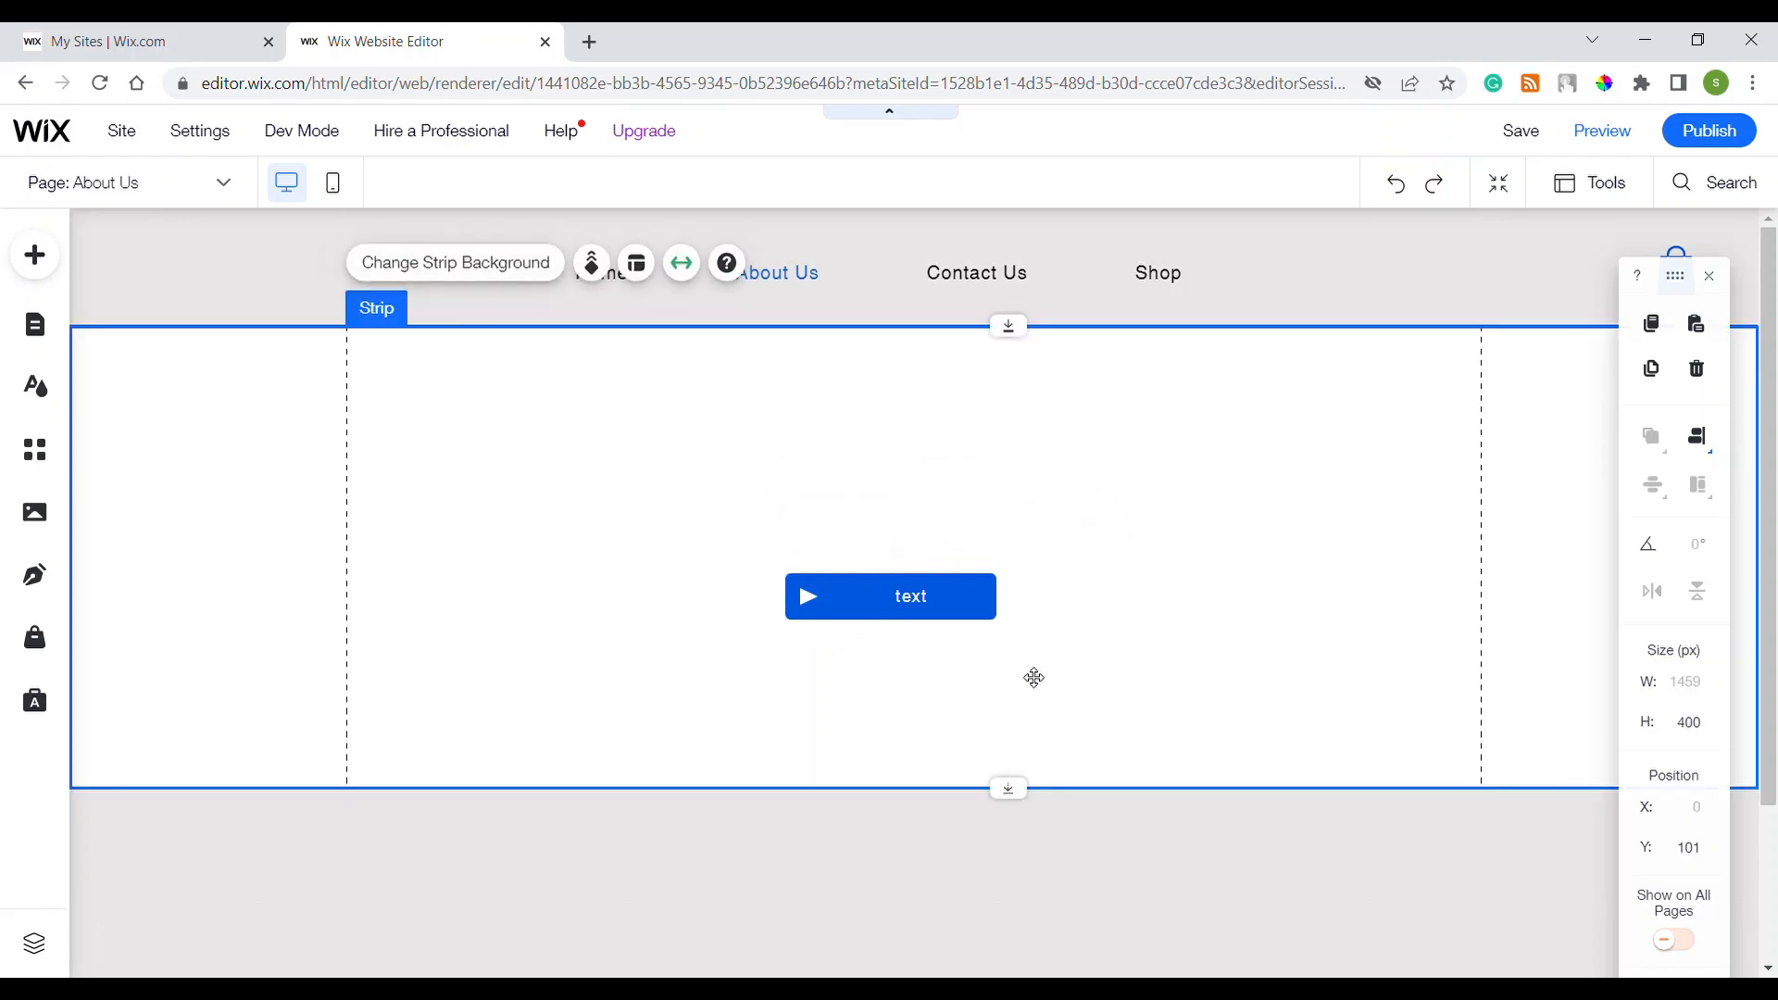
click(823, 626)
drag(823, 625, 1042, 617)
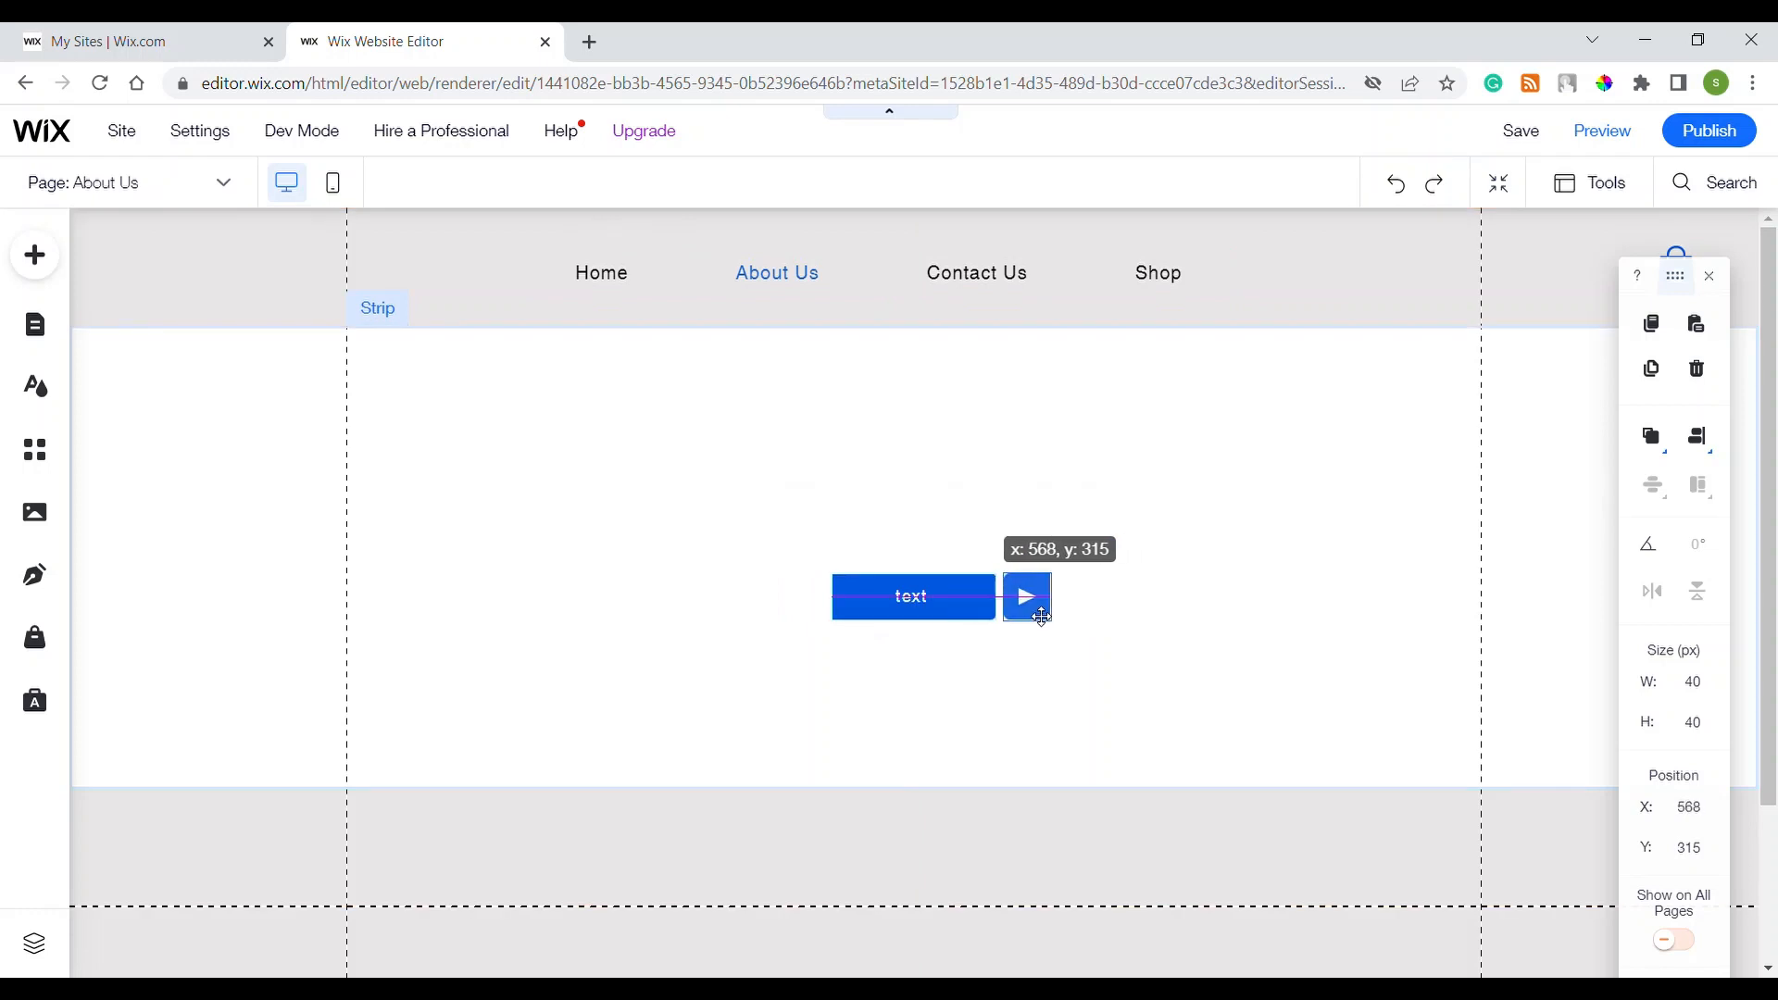
Step: Set both right-hand corner radii of the text button to 0 px
click(974, 615)
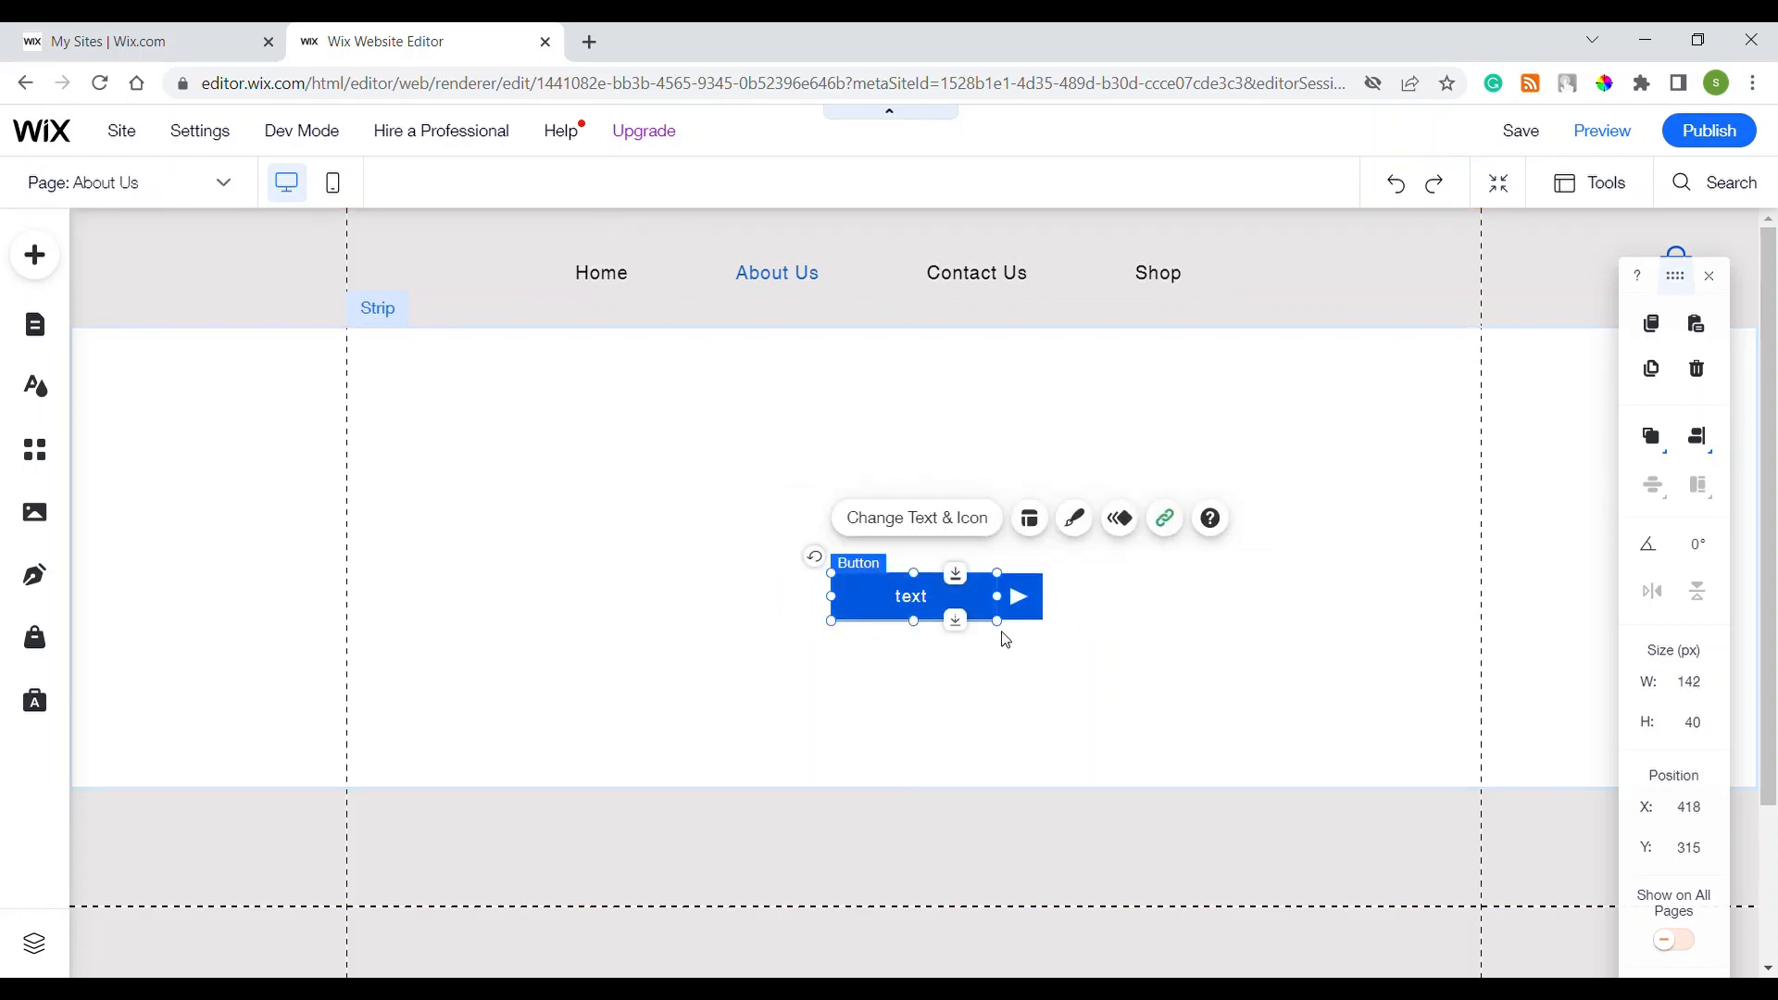
click(1077, 521)
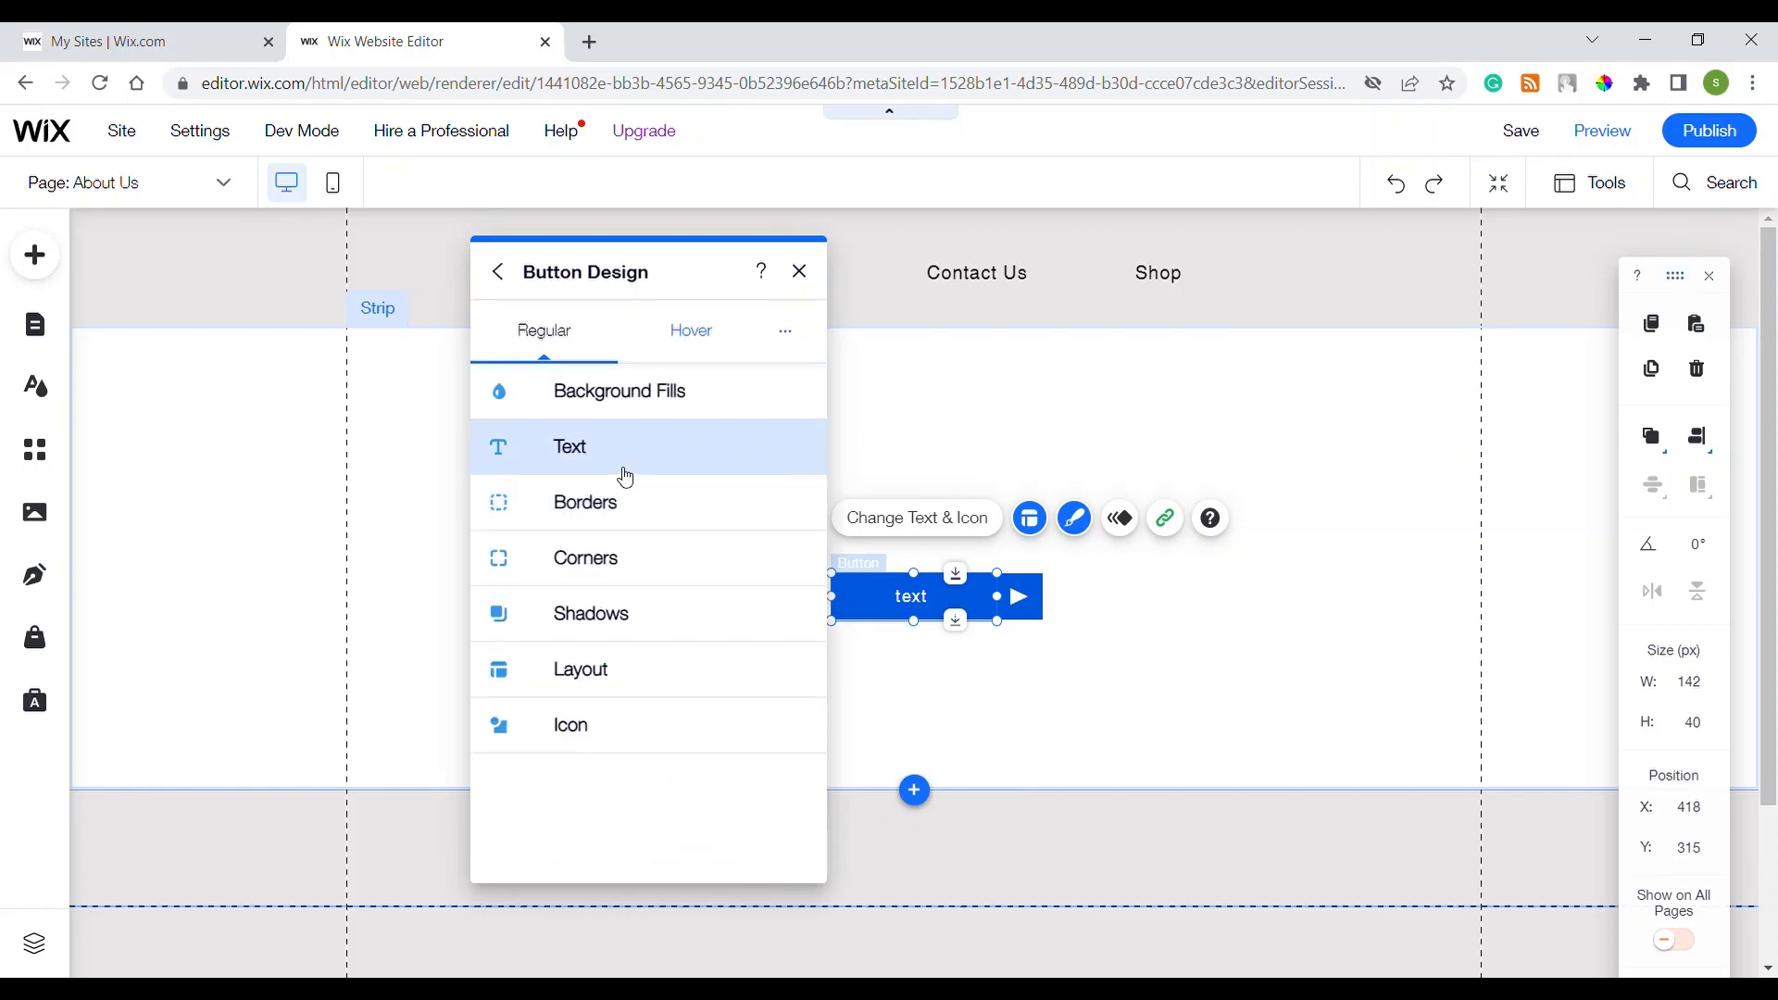
click(616, 559)
click(756, 470)
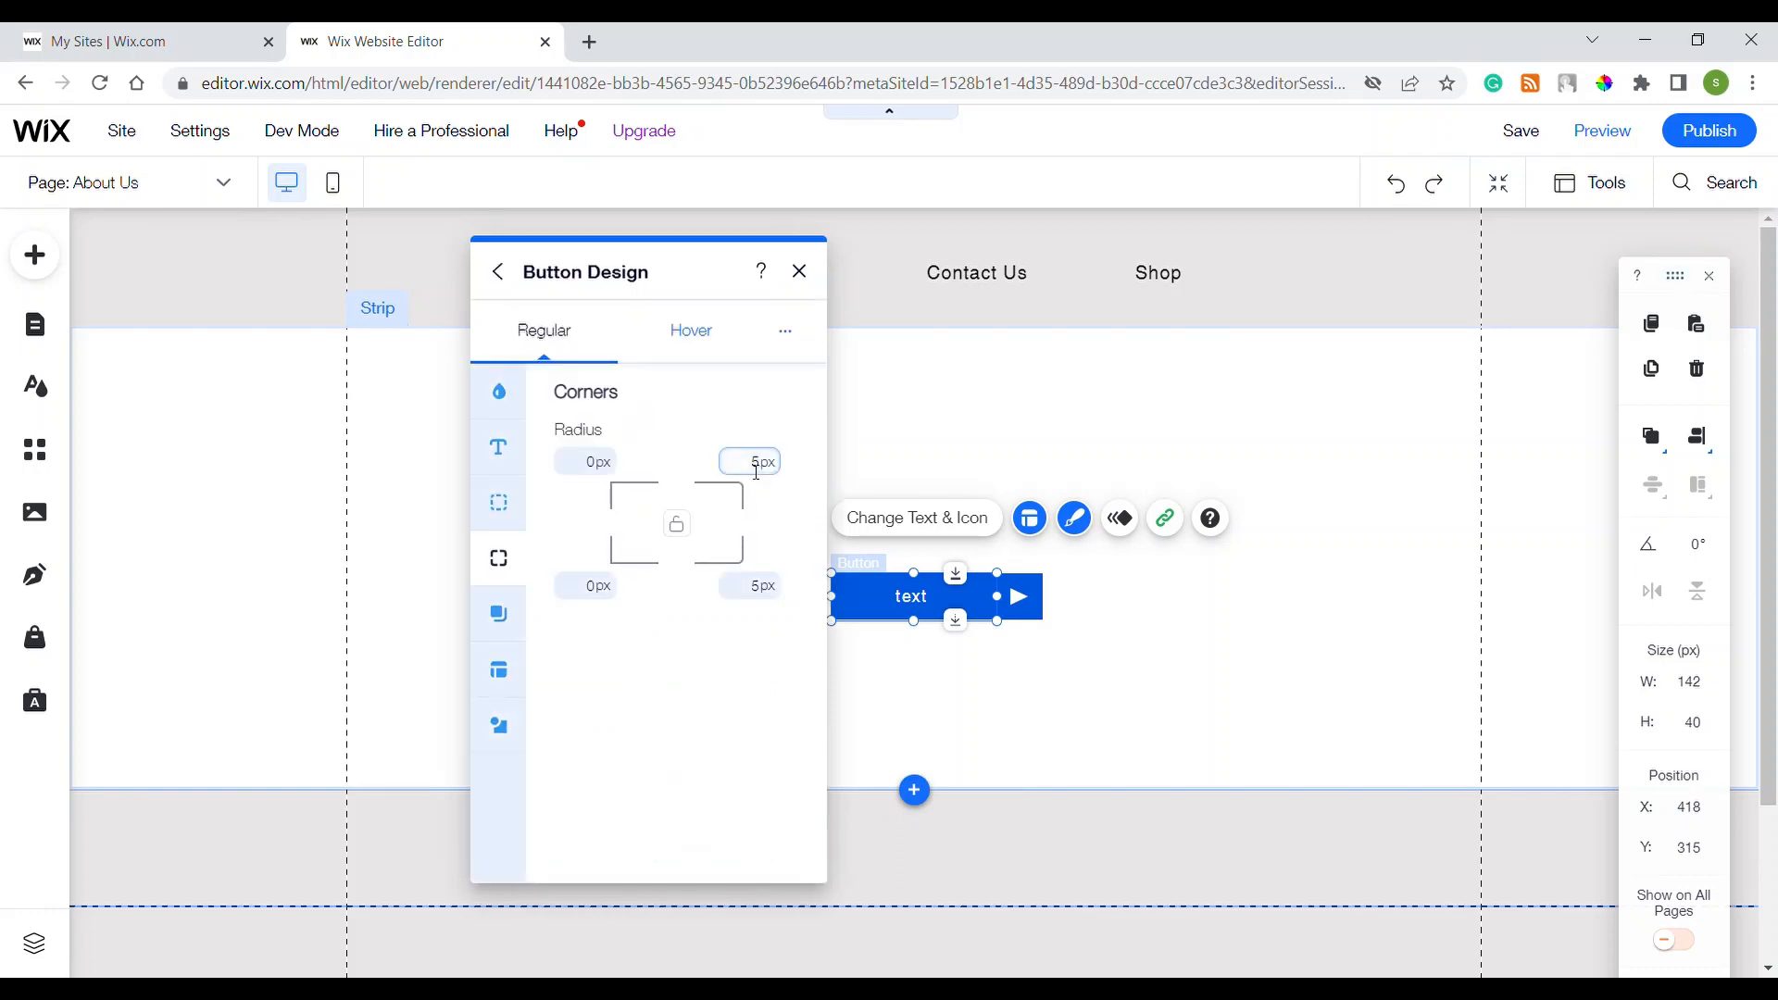
click(768, 590)
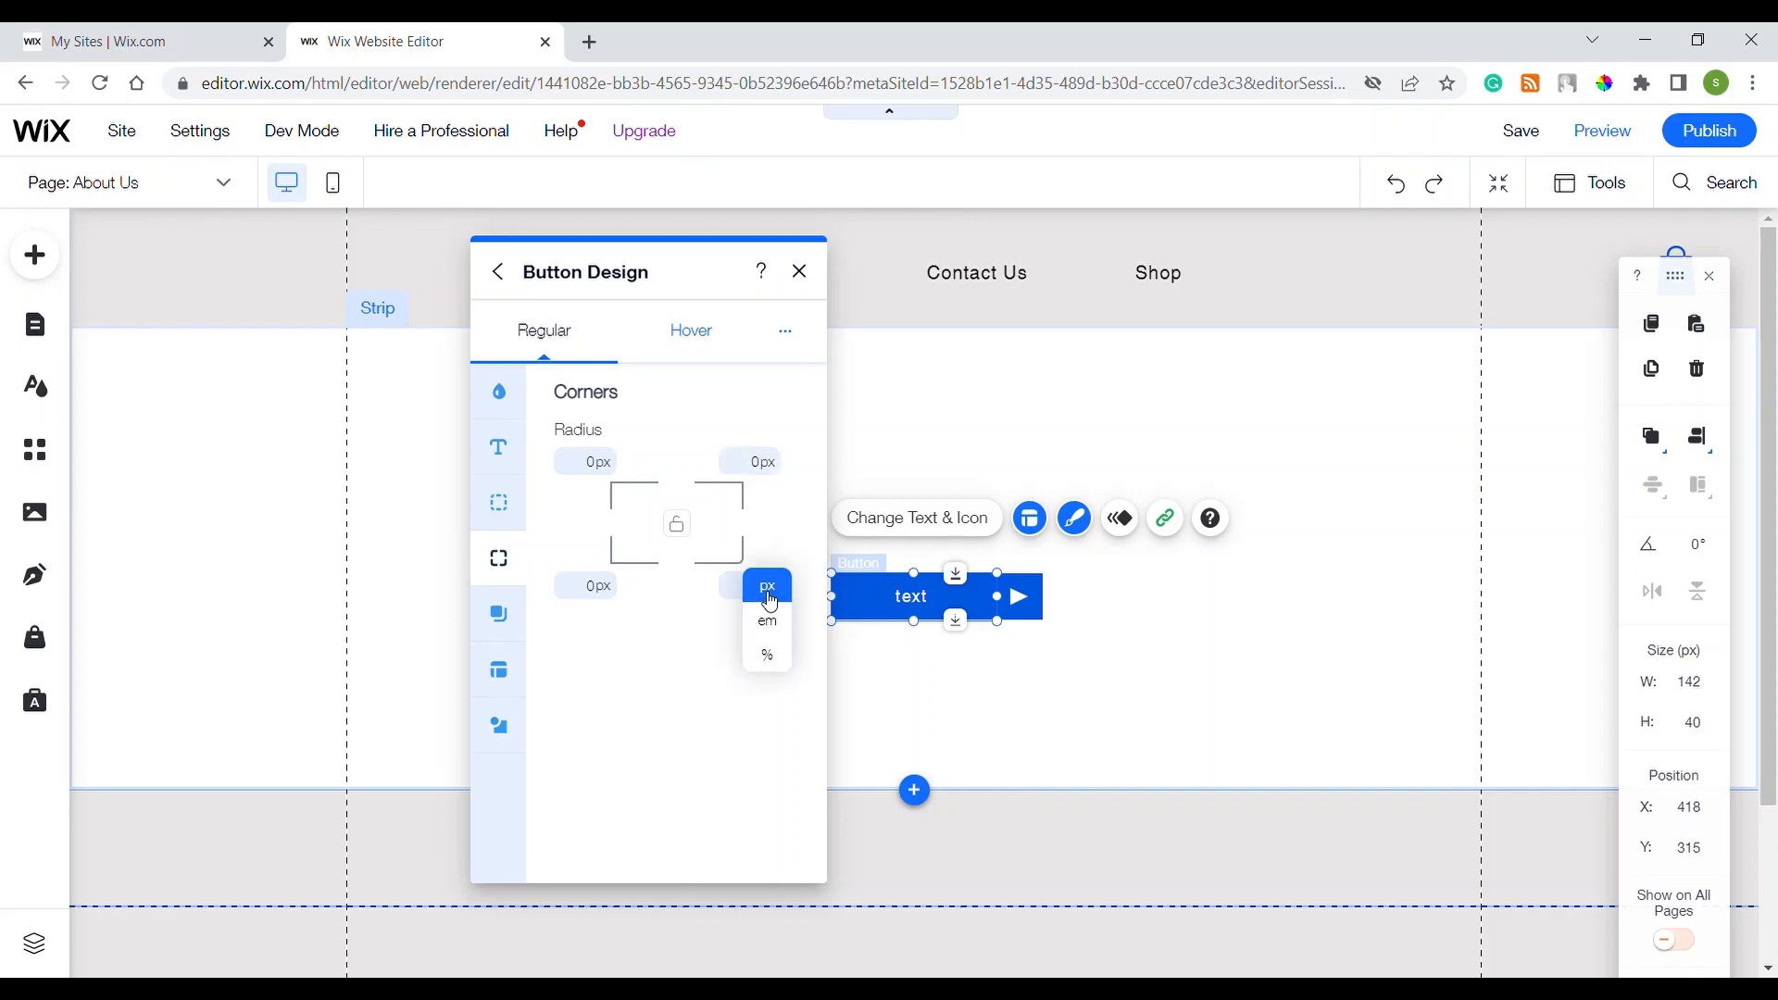
key(Return)
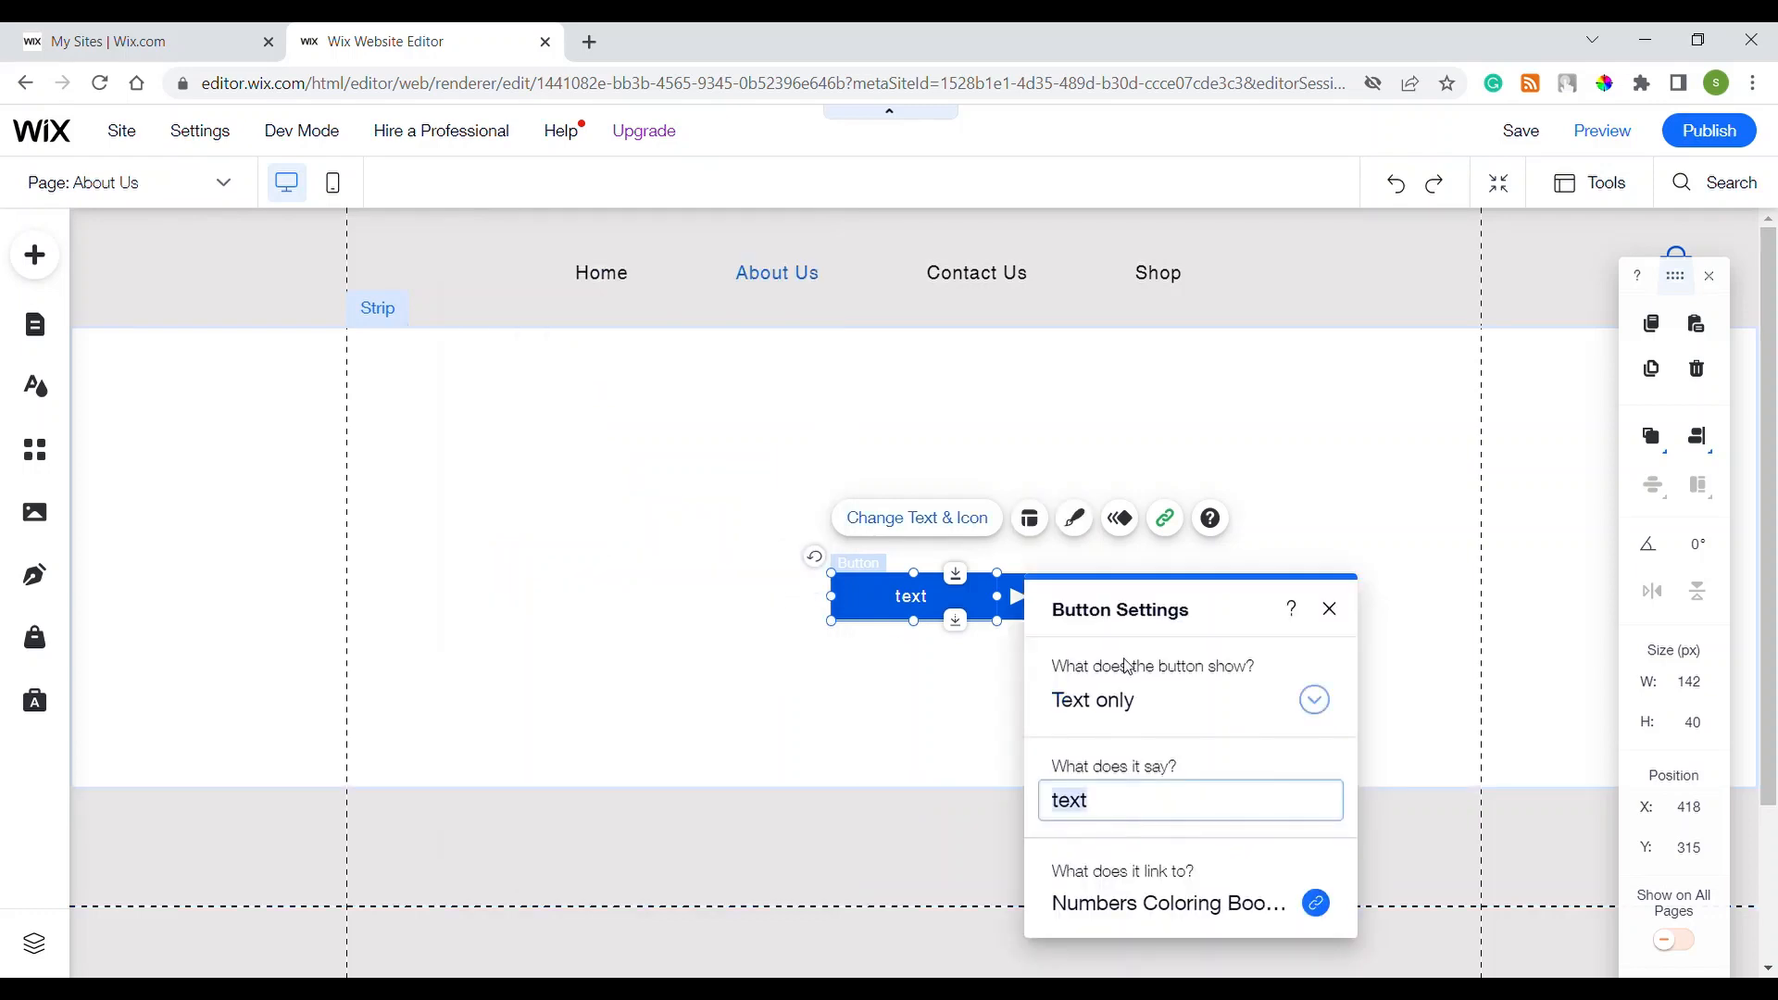
click(1331, 609)
click(1077, 521)
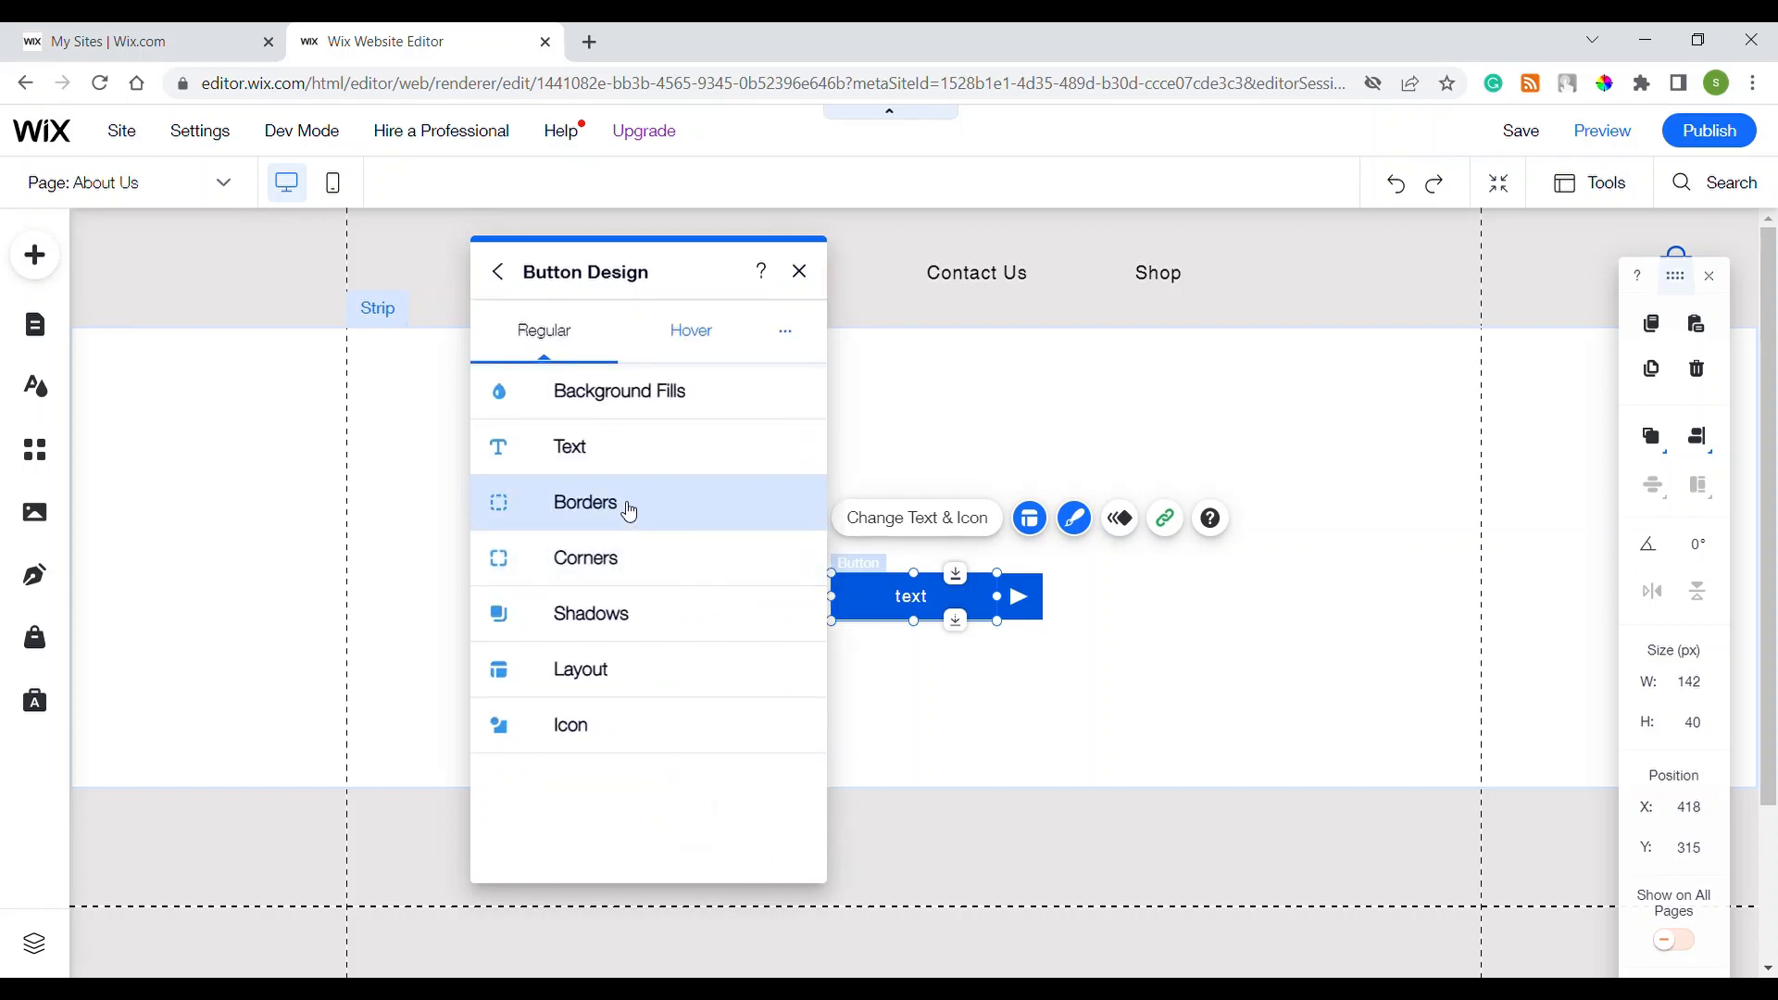
click(613, 560)
click(765, 595)
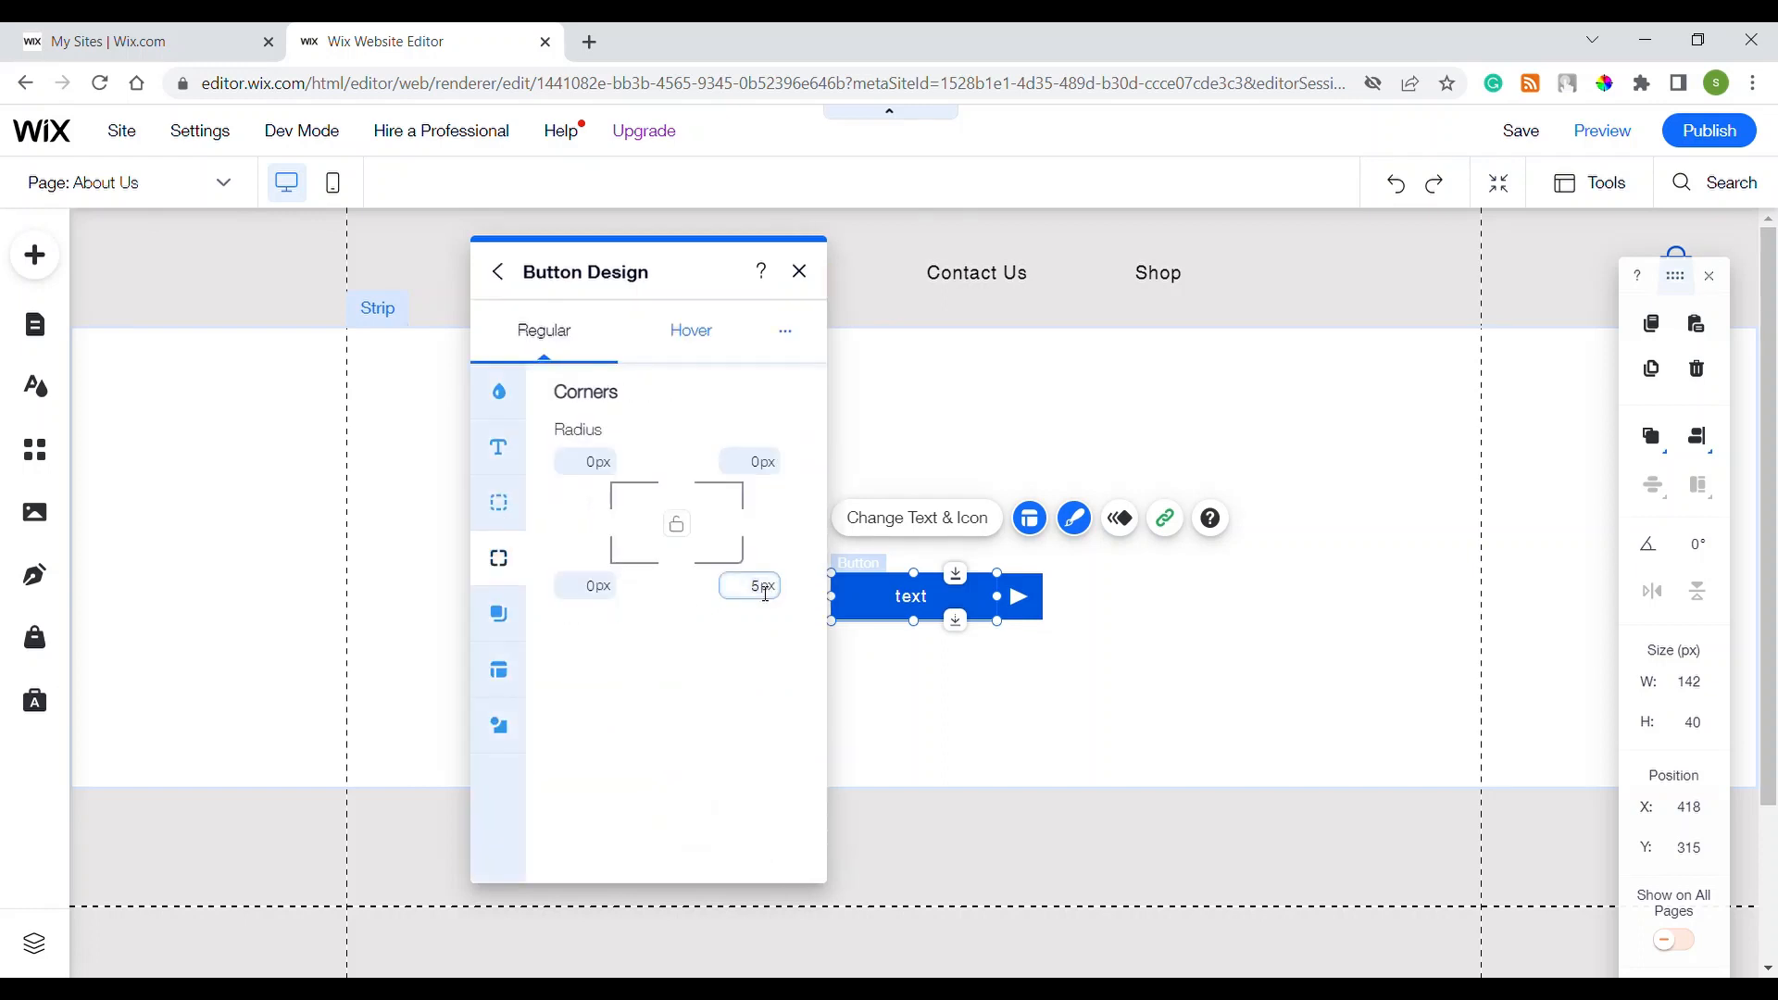
Step: Round both left-hand corners of the text button with a 5 px radius
click(596, 468)
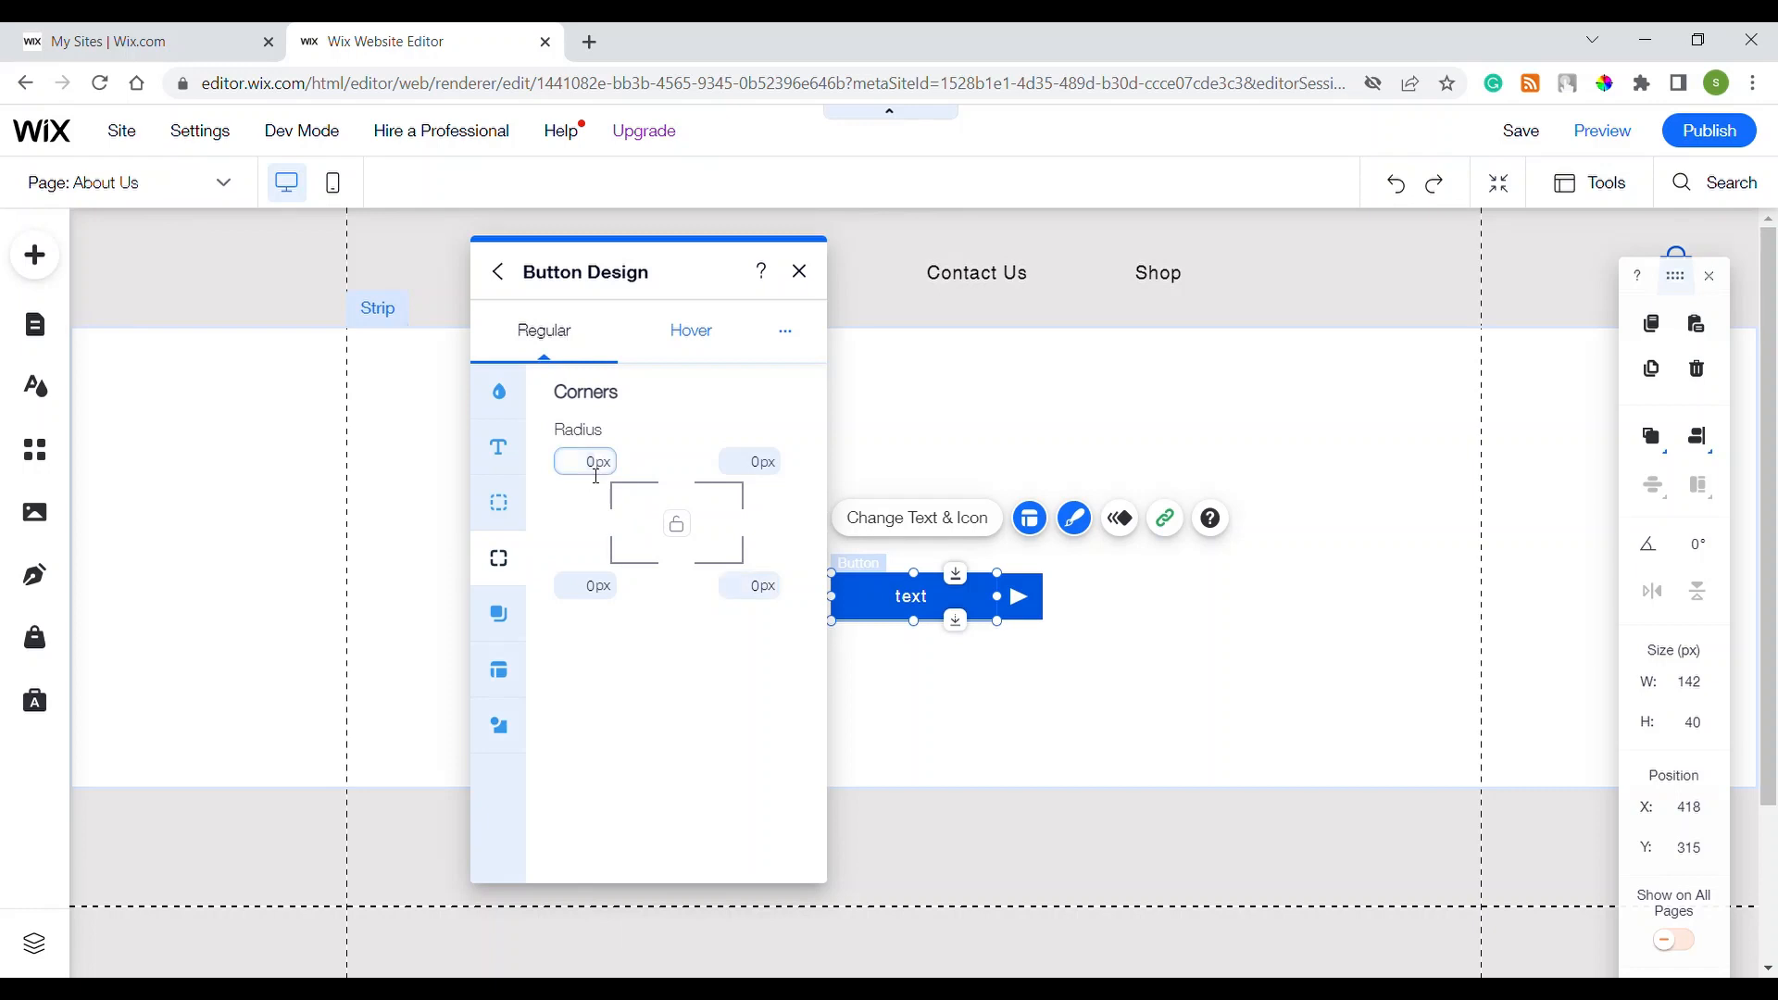
click(598, 589)
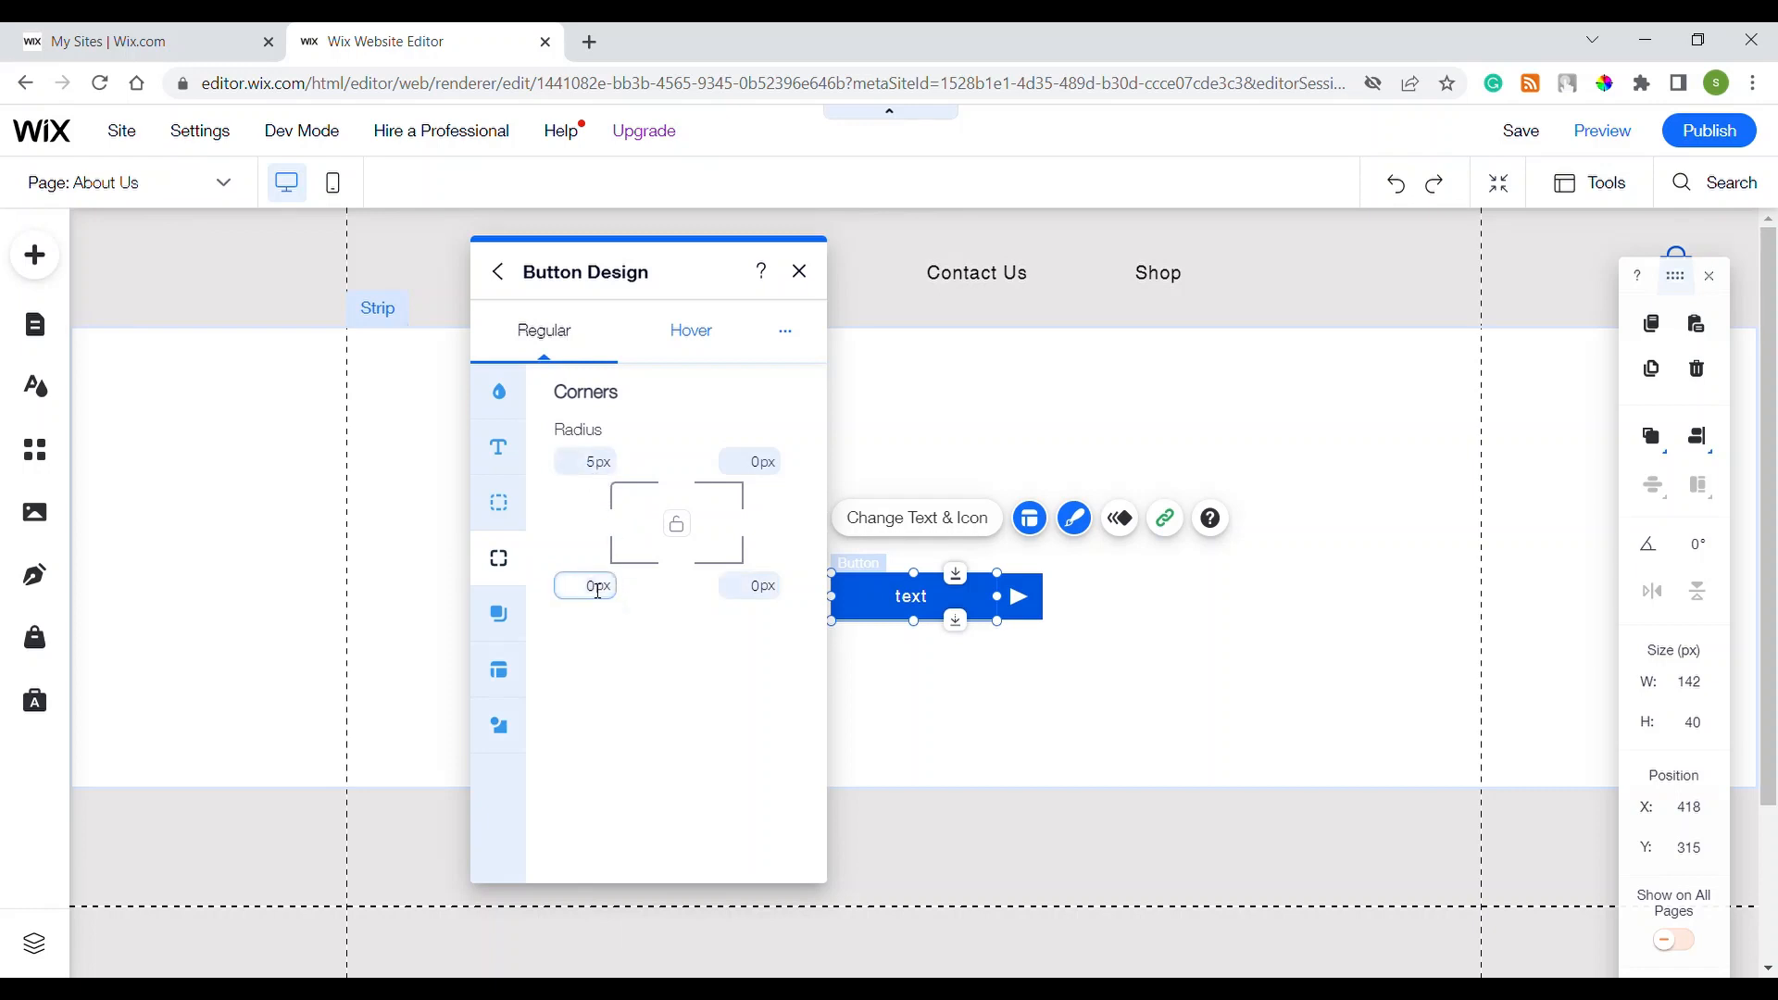
click(1150, 719)
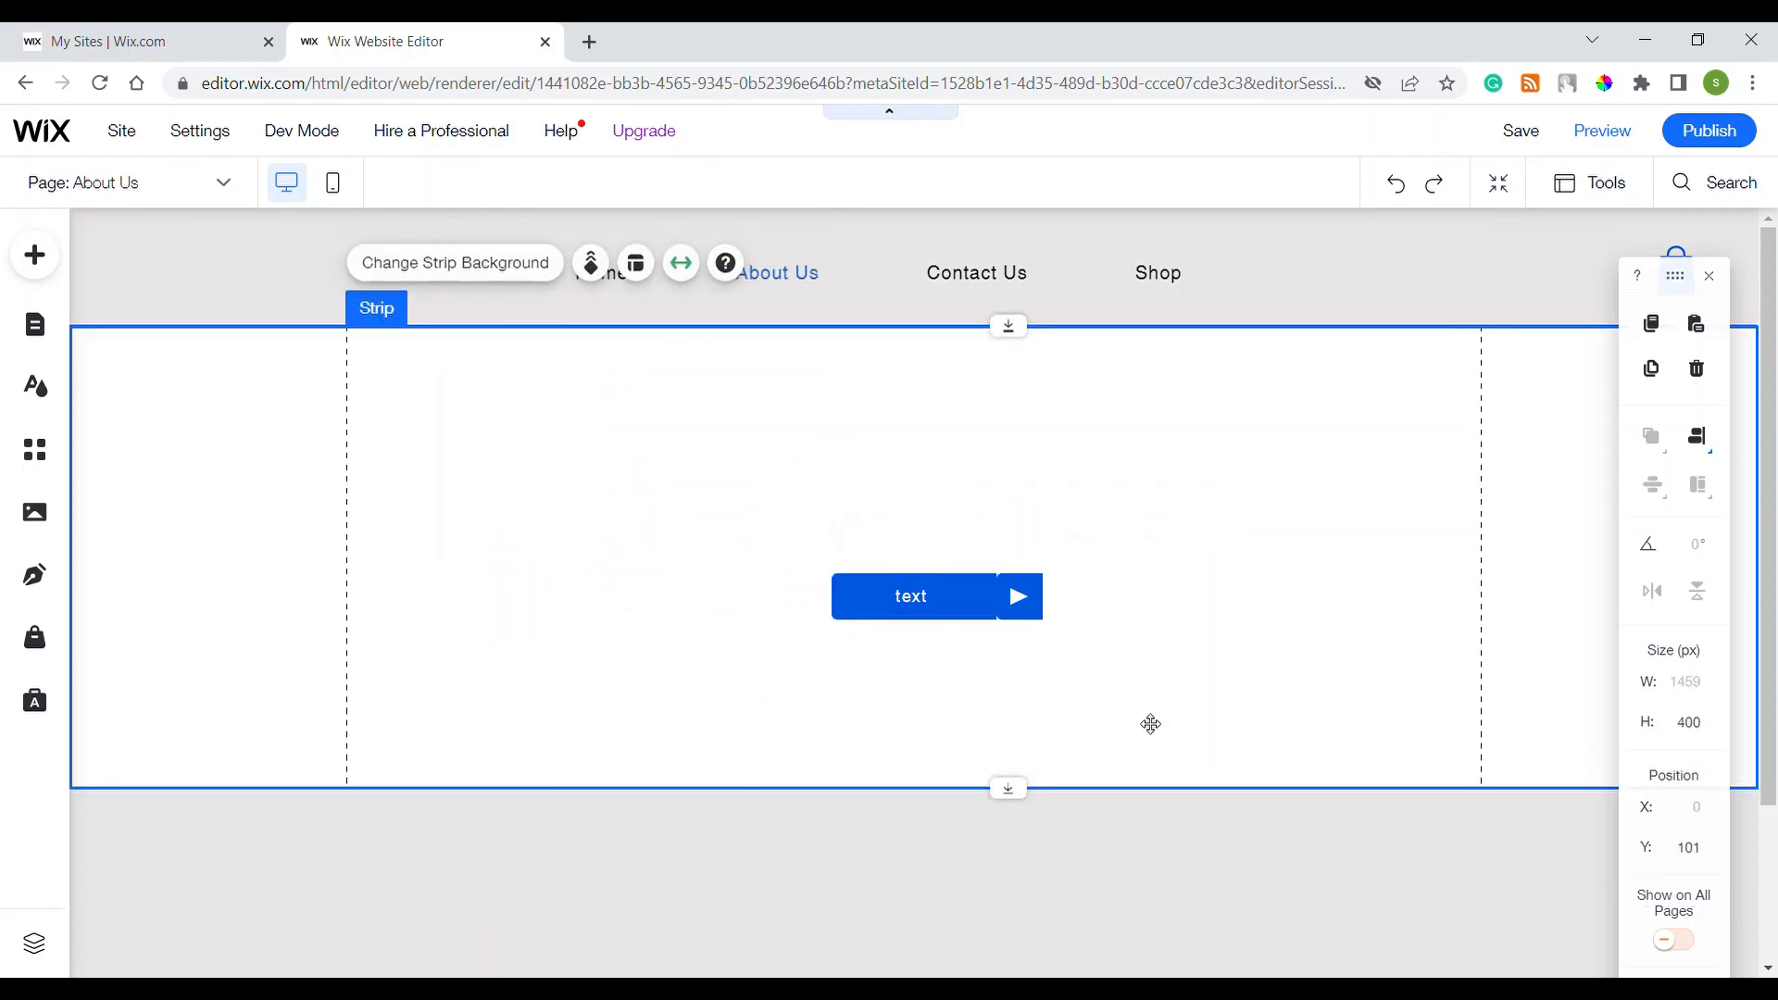
Step: Link the container box's corner radii in its box design and reset them all to 0 px
click(1037, 594)
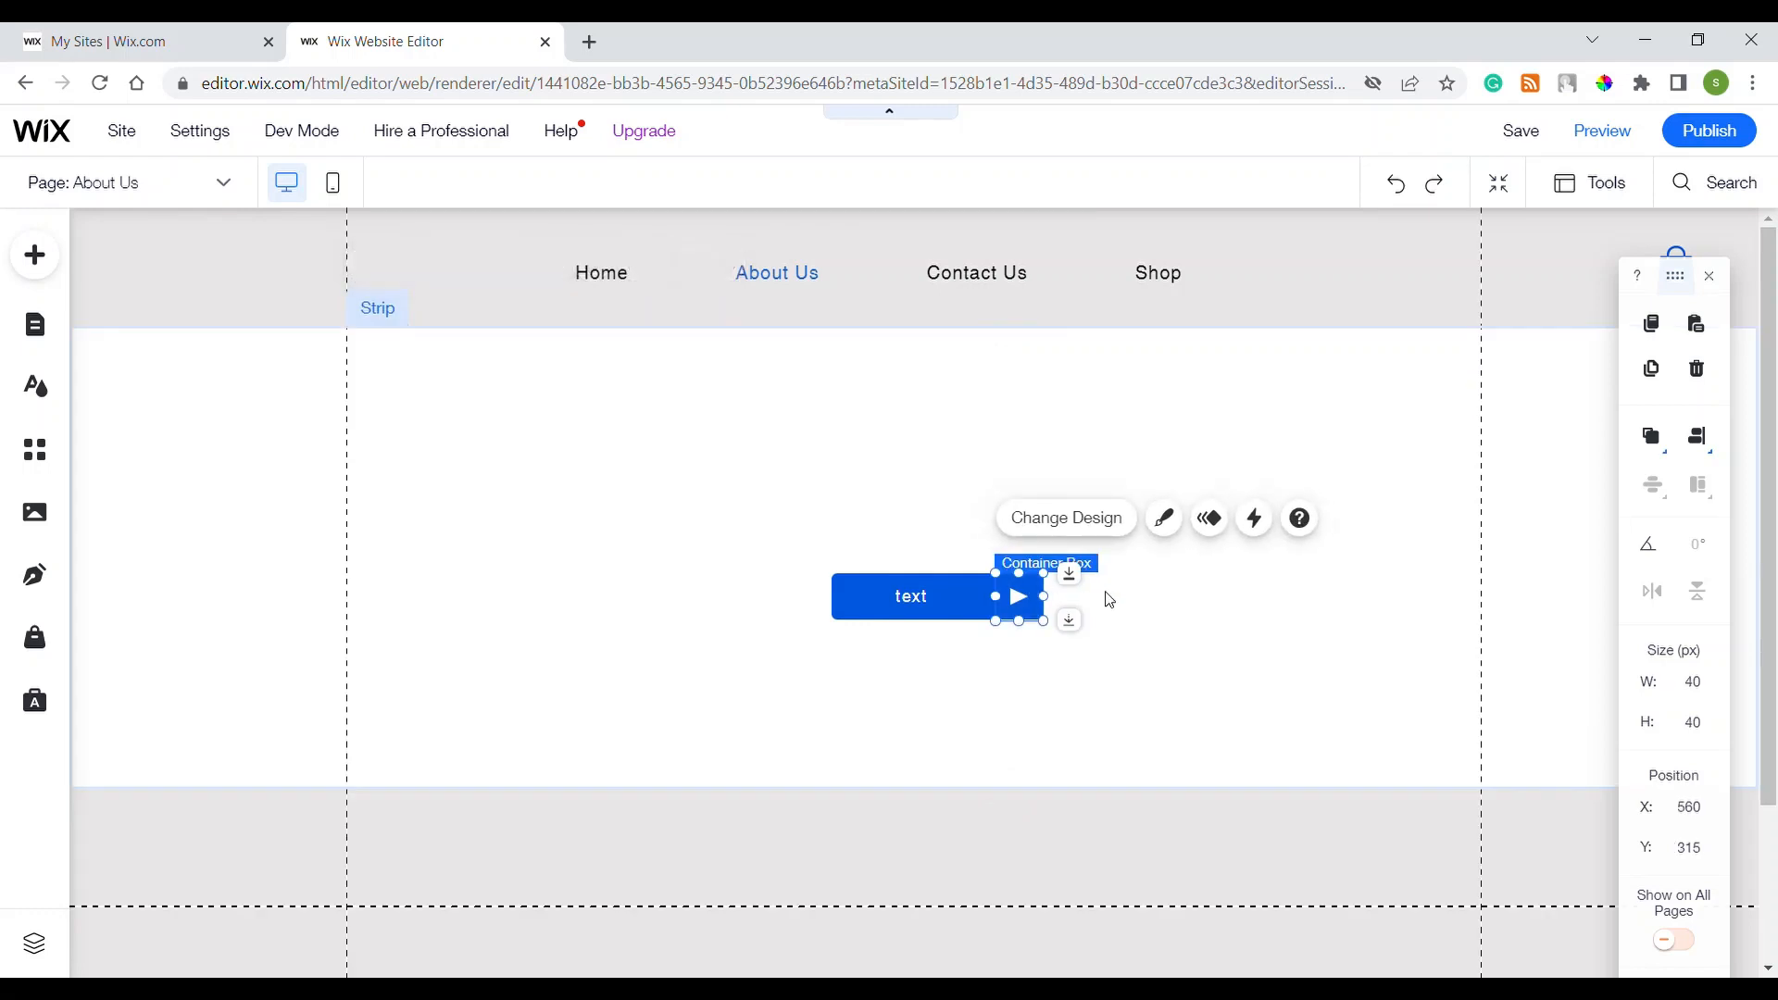
click(1165, 520)
click(808, 836)
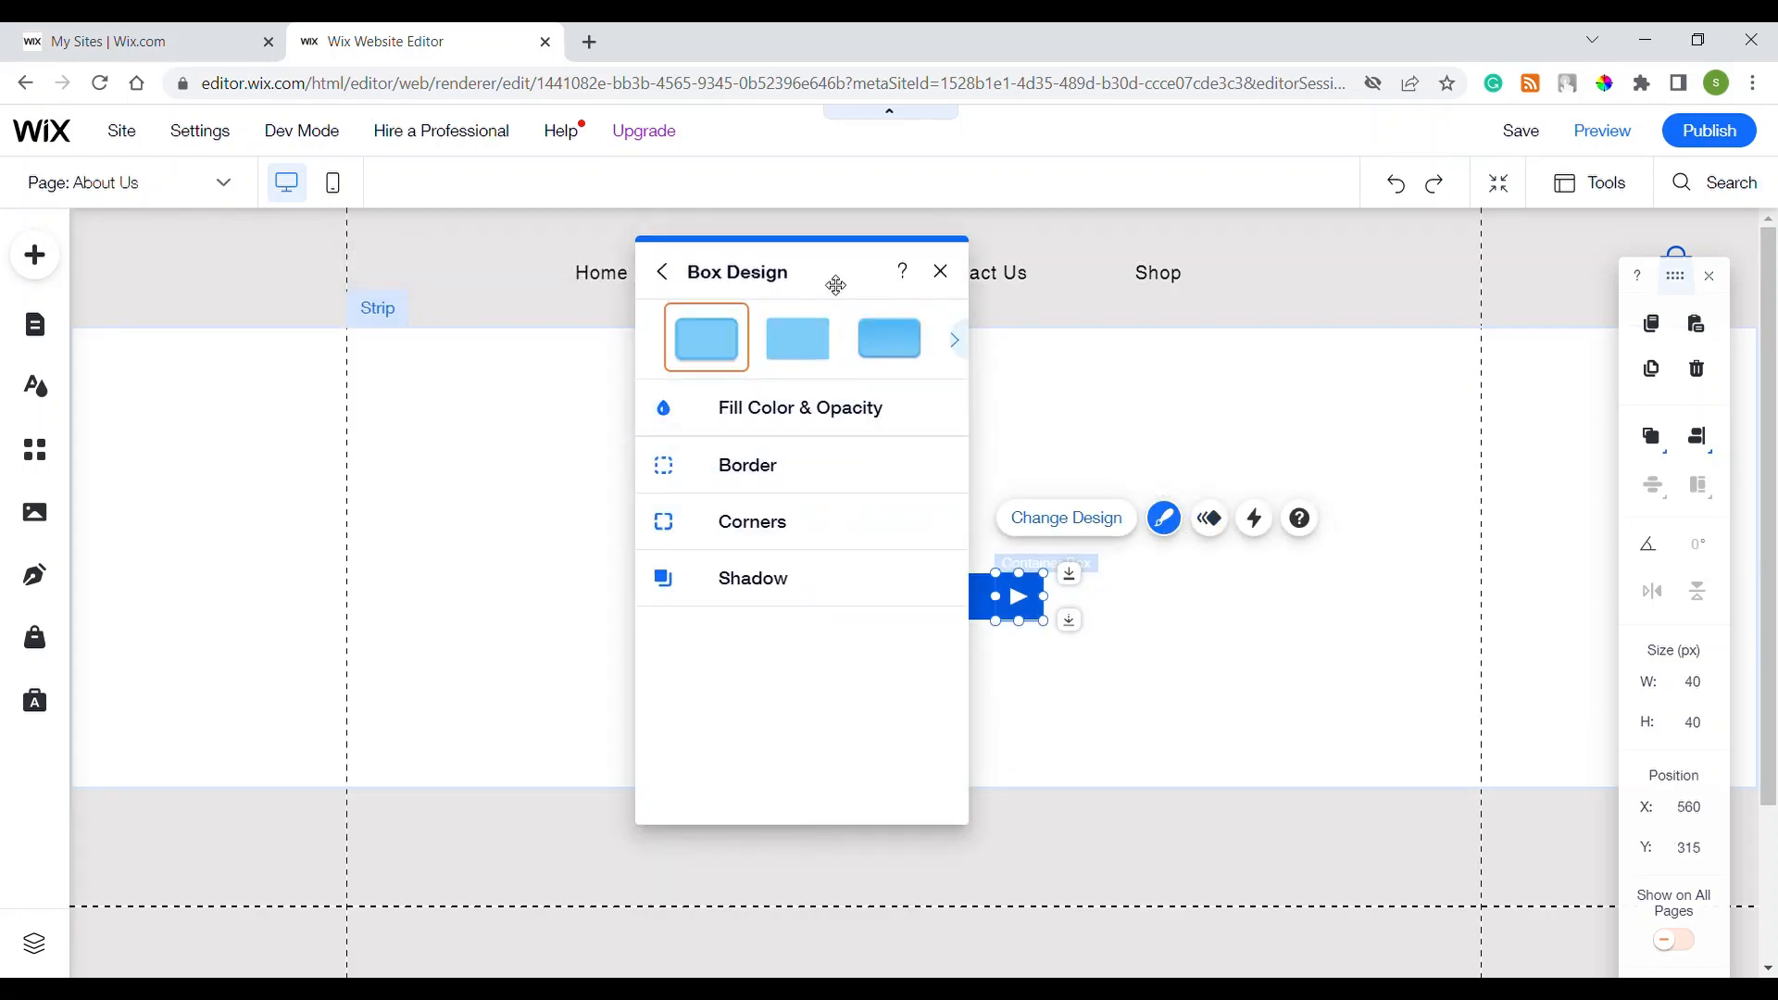
drag(834, 278, 631, 261)
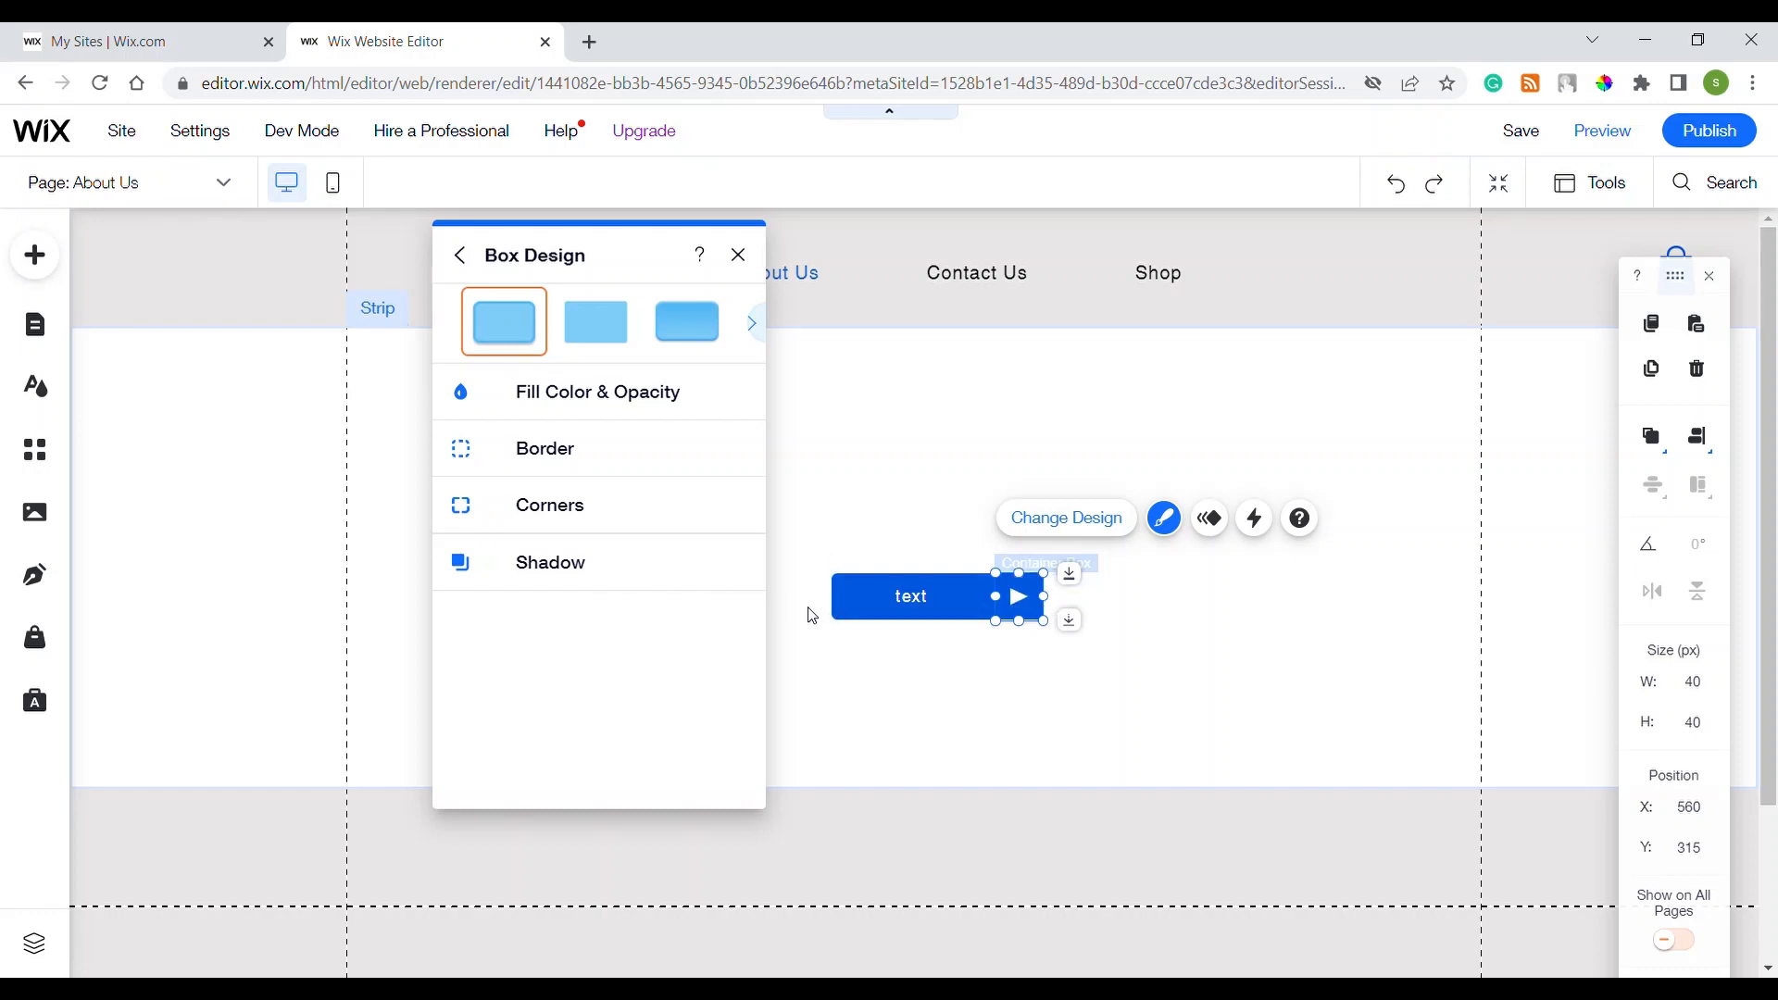
click(567, 508)
click(719, 487)
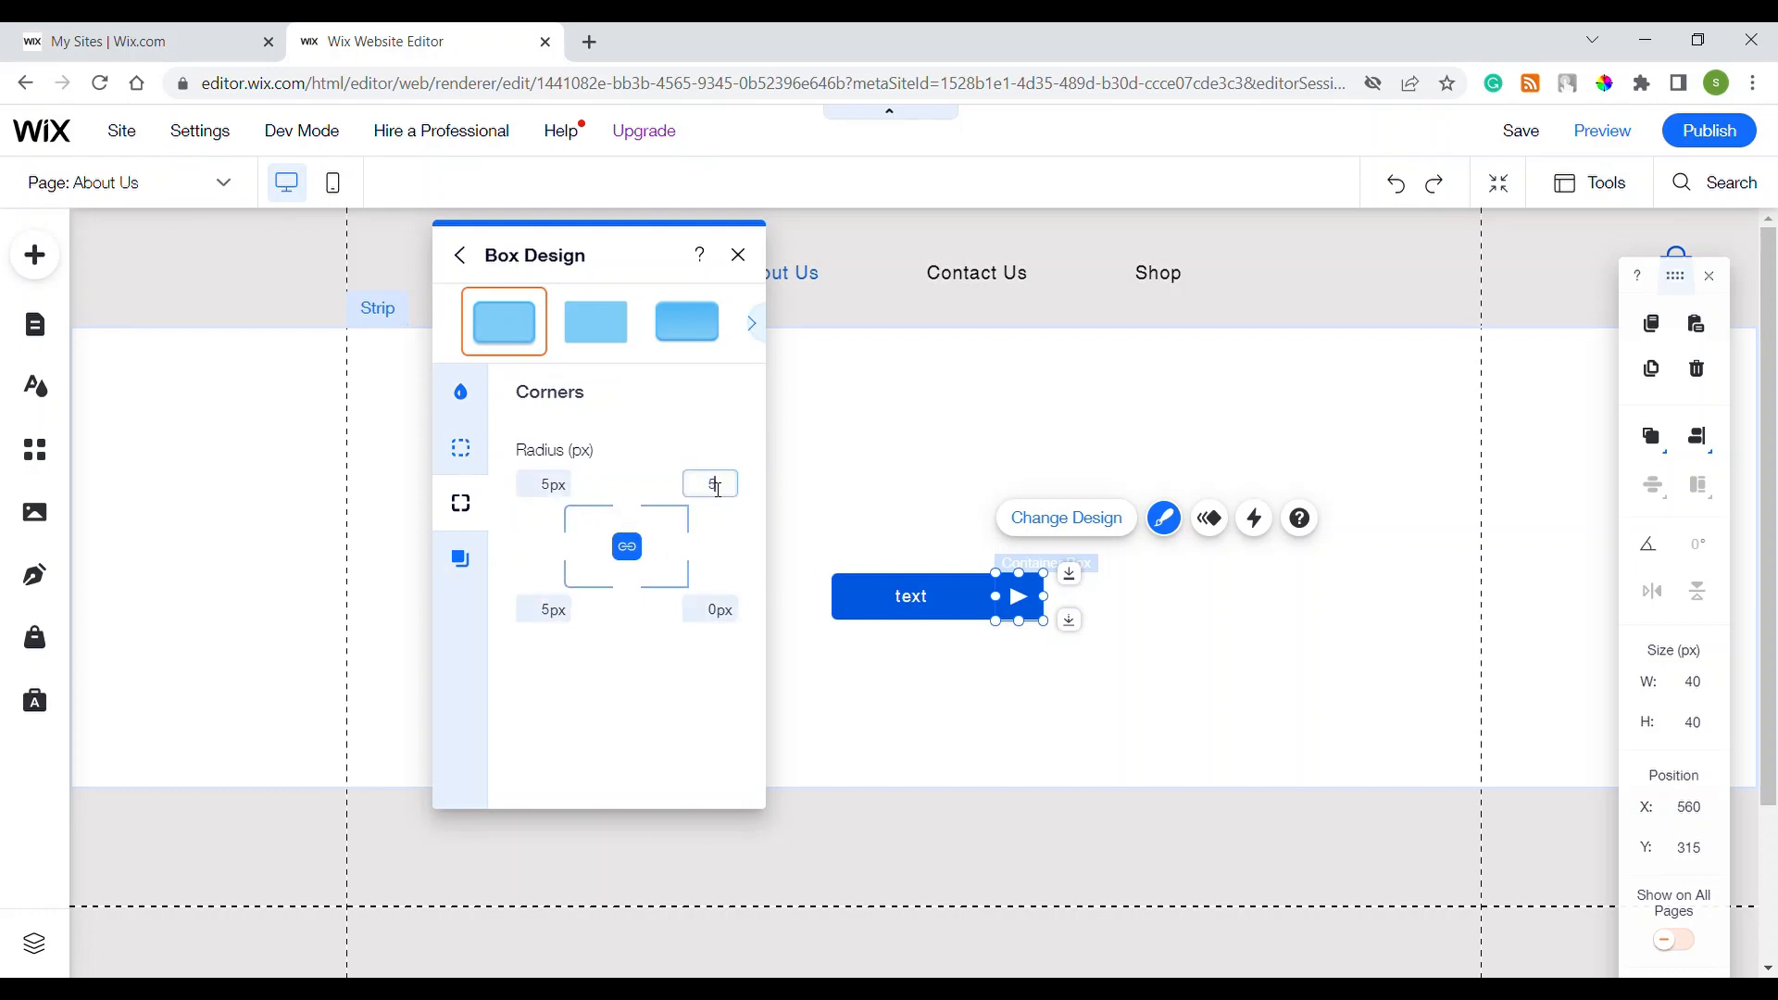
key(Return)
click(554, 491)
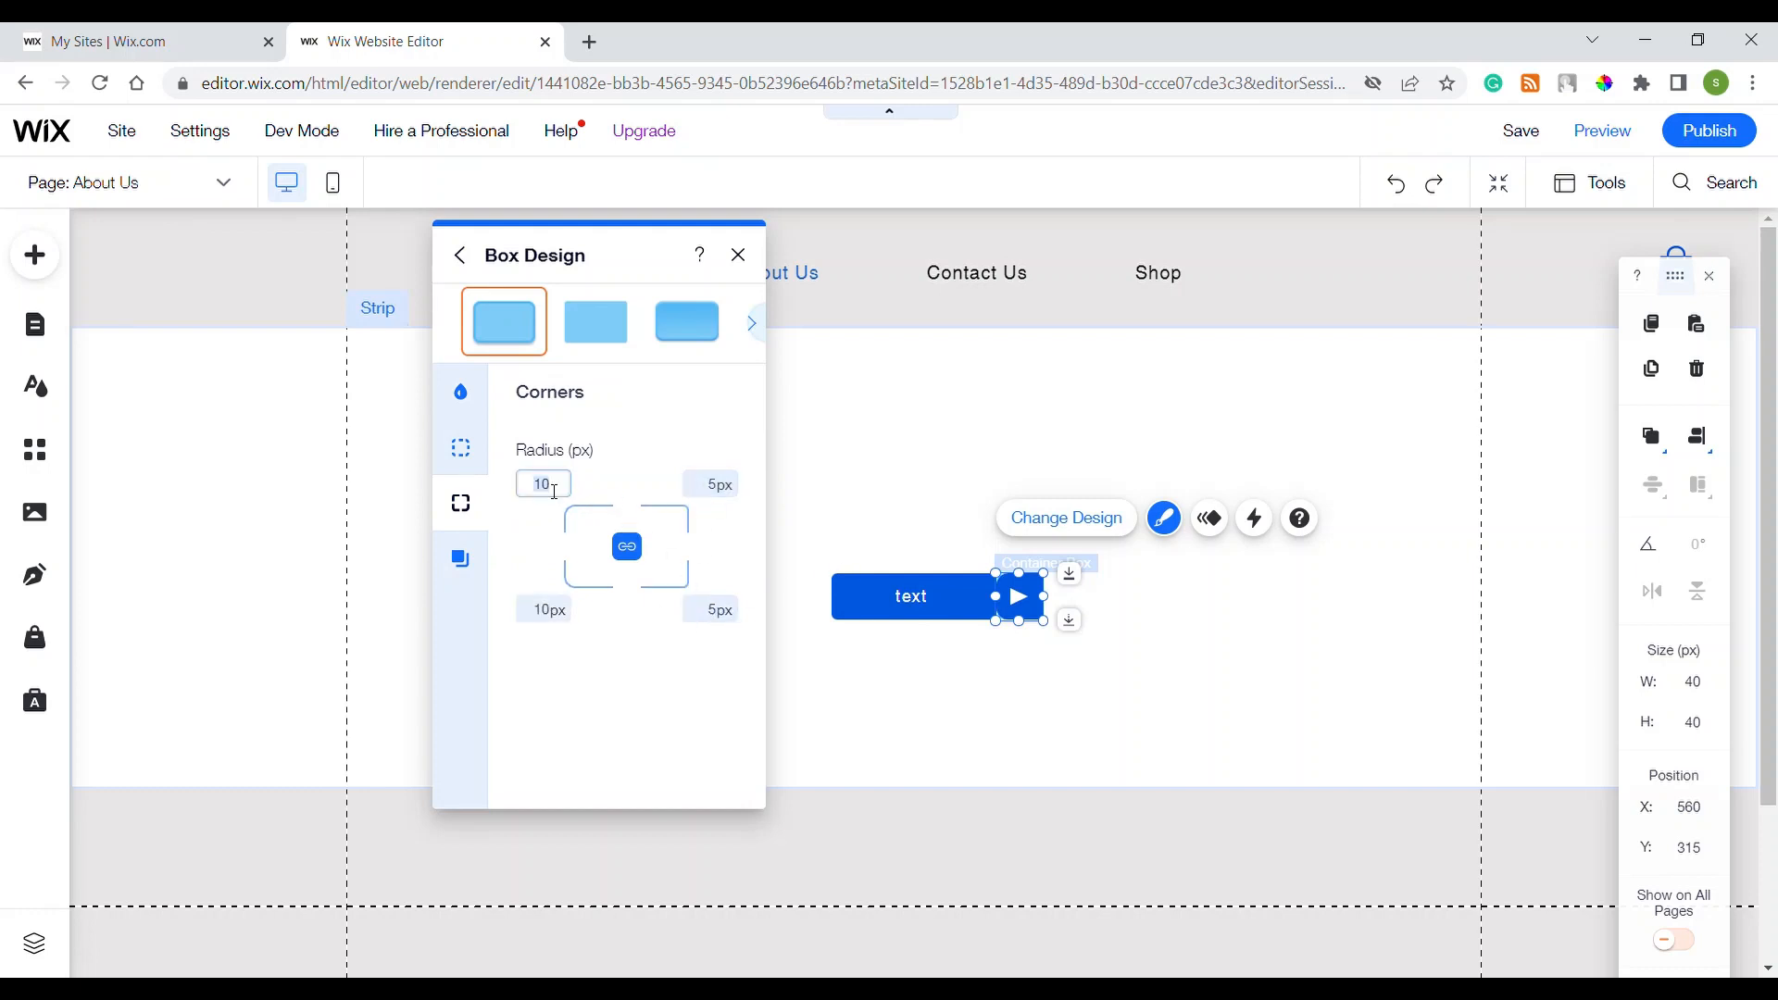
key(Return)
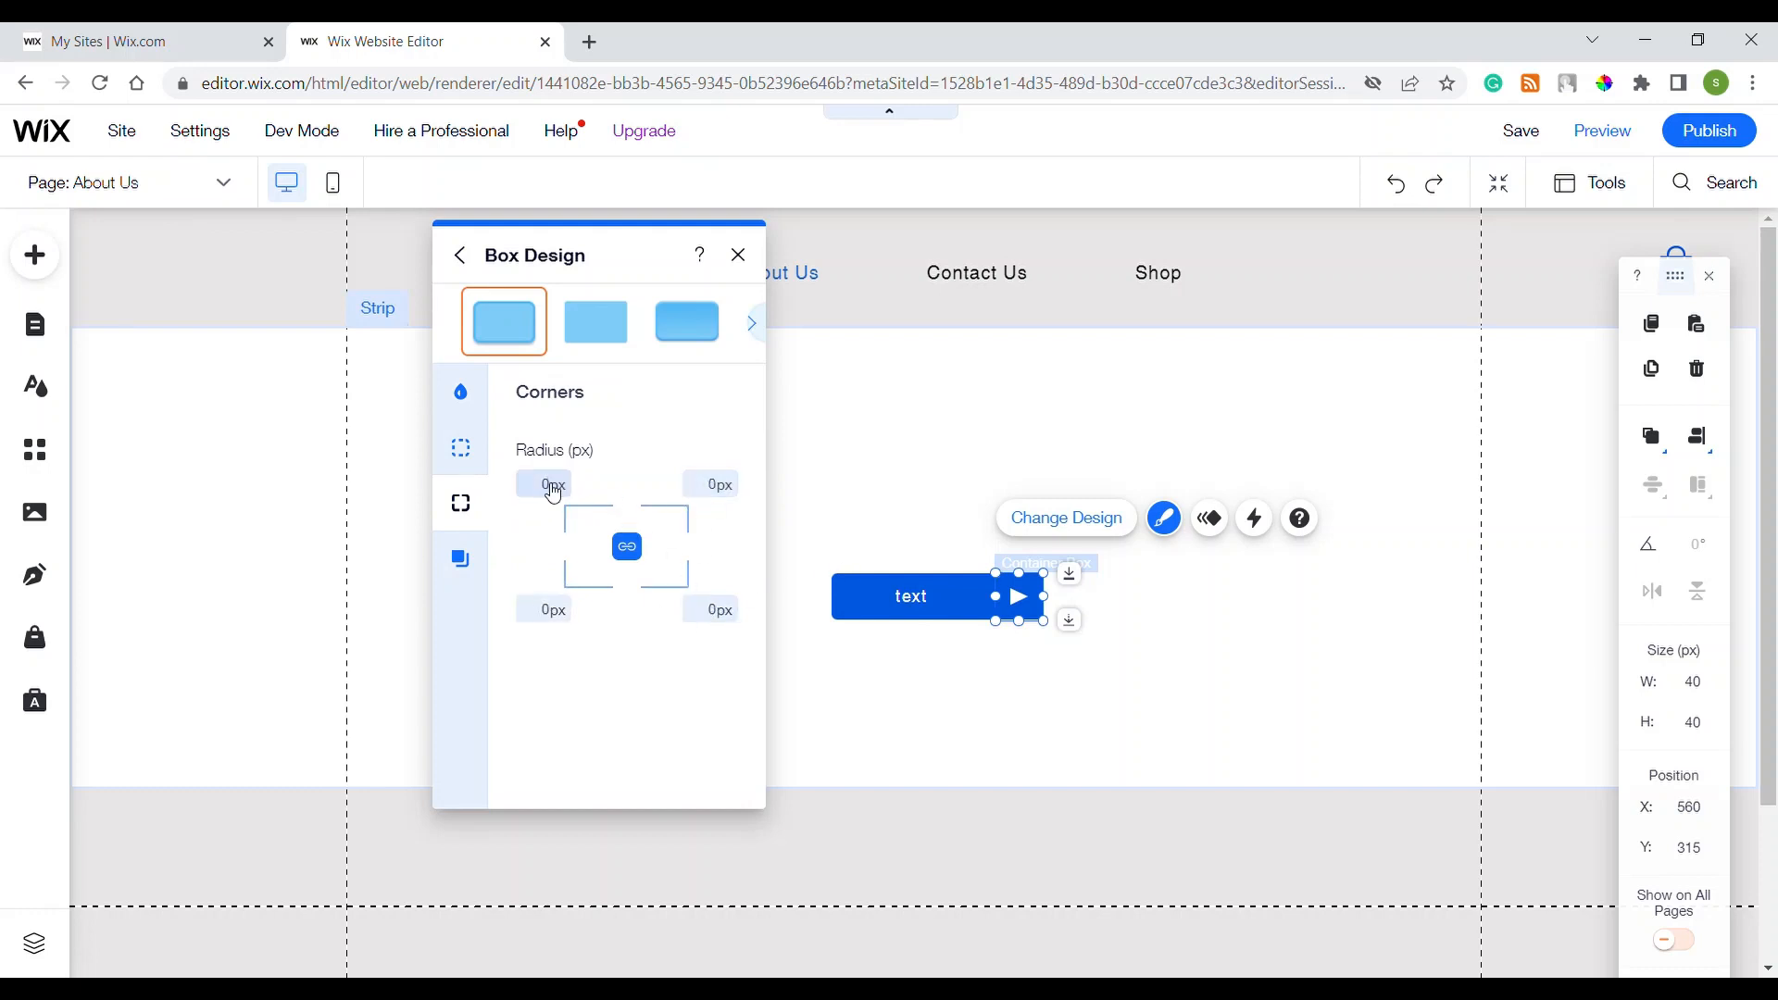
Step: Set all the container box's linked corner radii to 5 px, and unlink them
click(725, 489)
text(5)
click(628, 546)
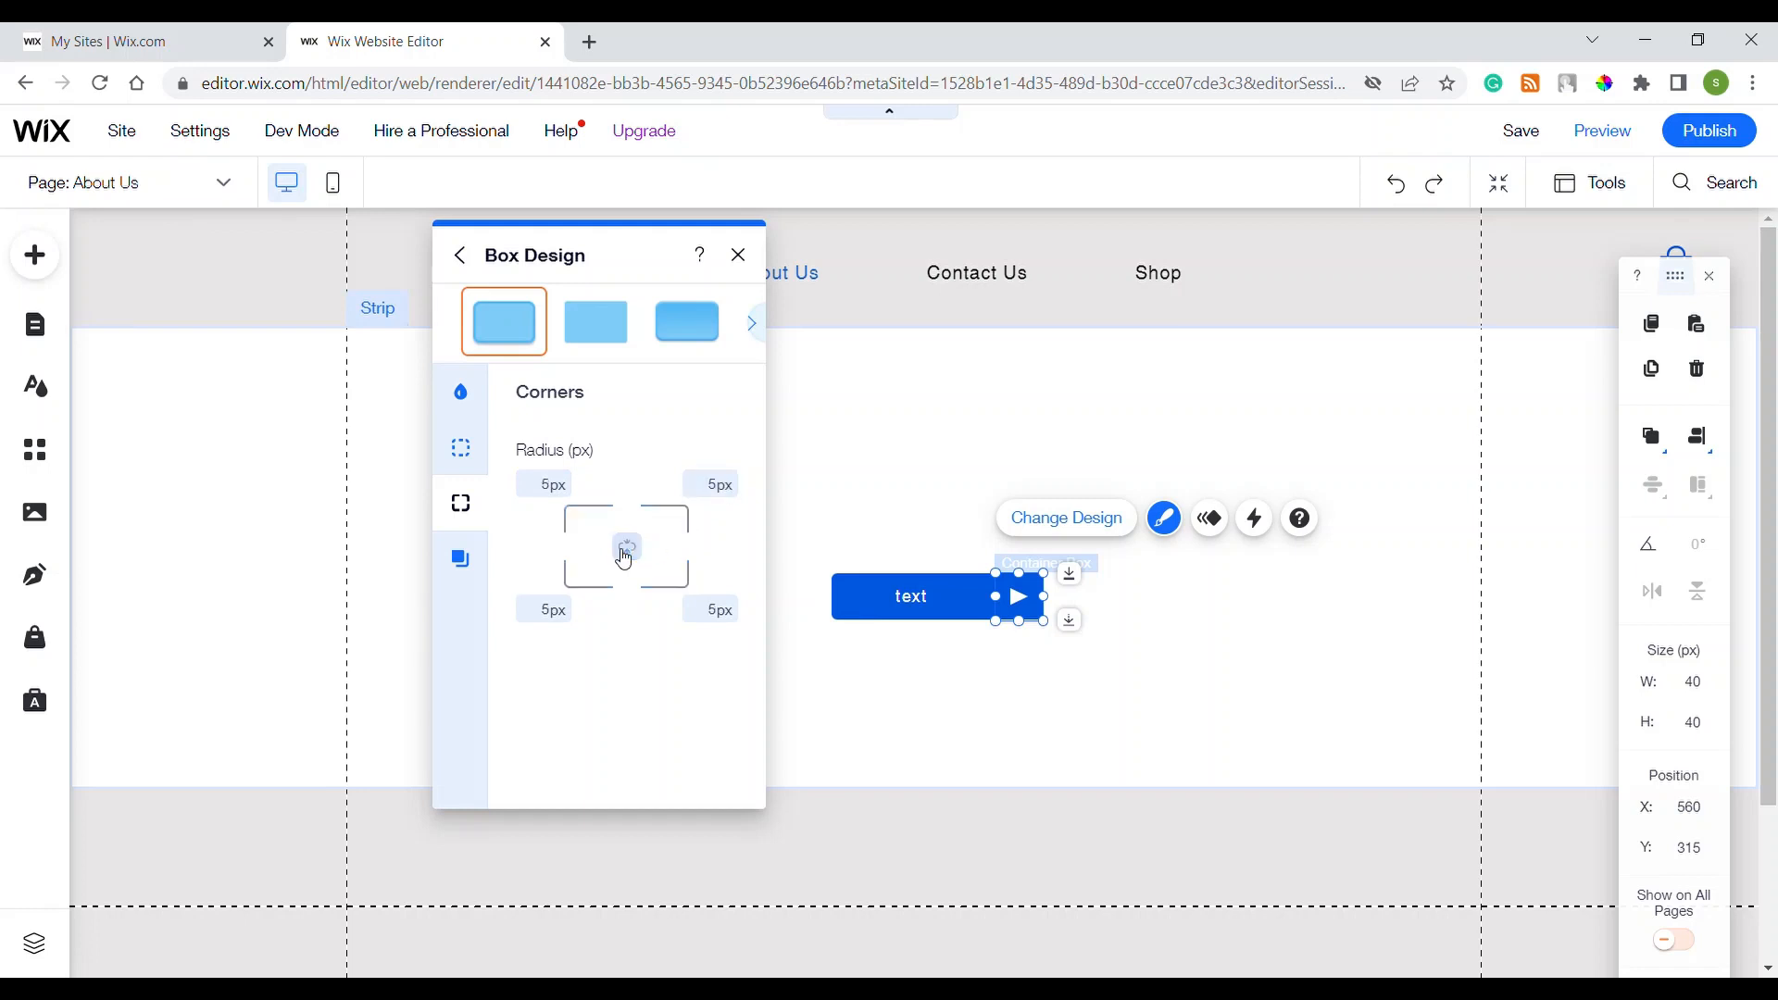
Step: Set both left-hand corners of the container box to 0 px
click(556, 488)
text(0)
key(Return)
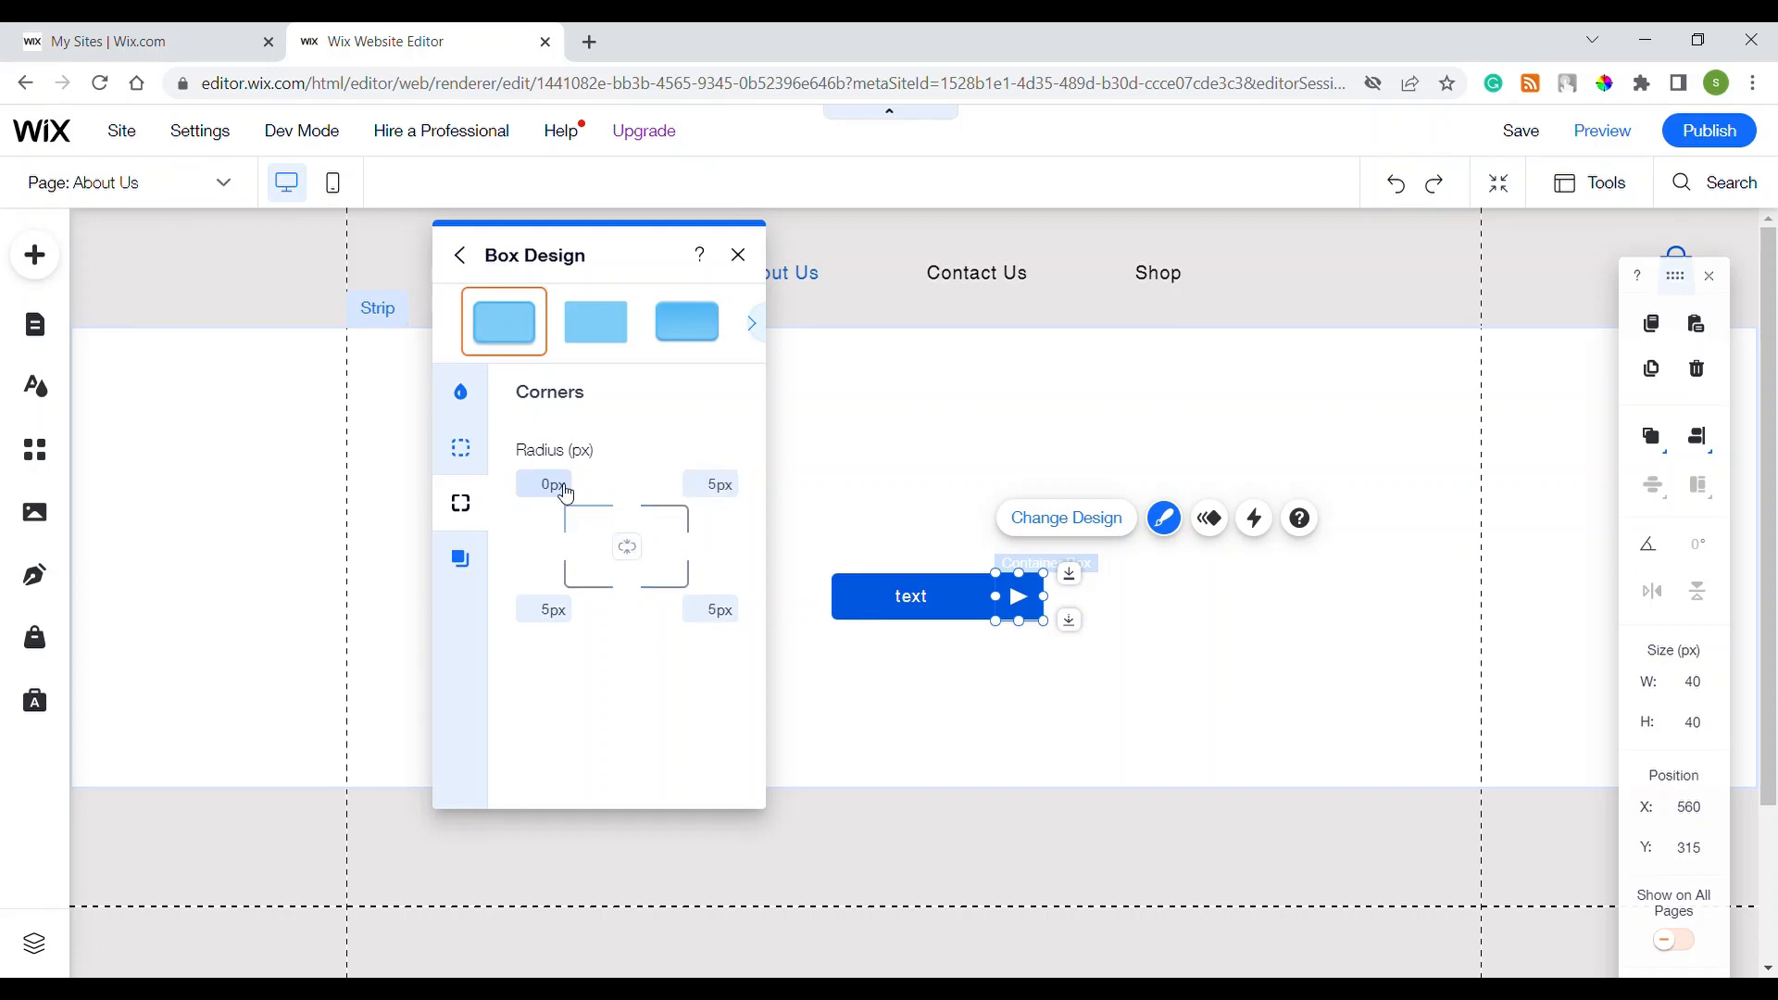
click(556, 609)
text(0)
key(Return)
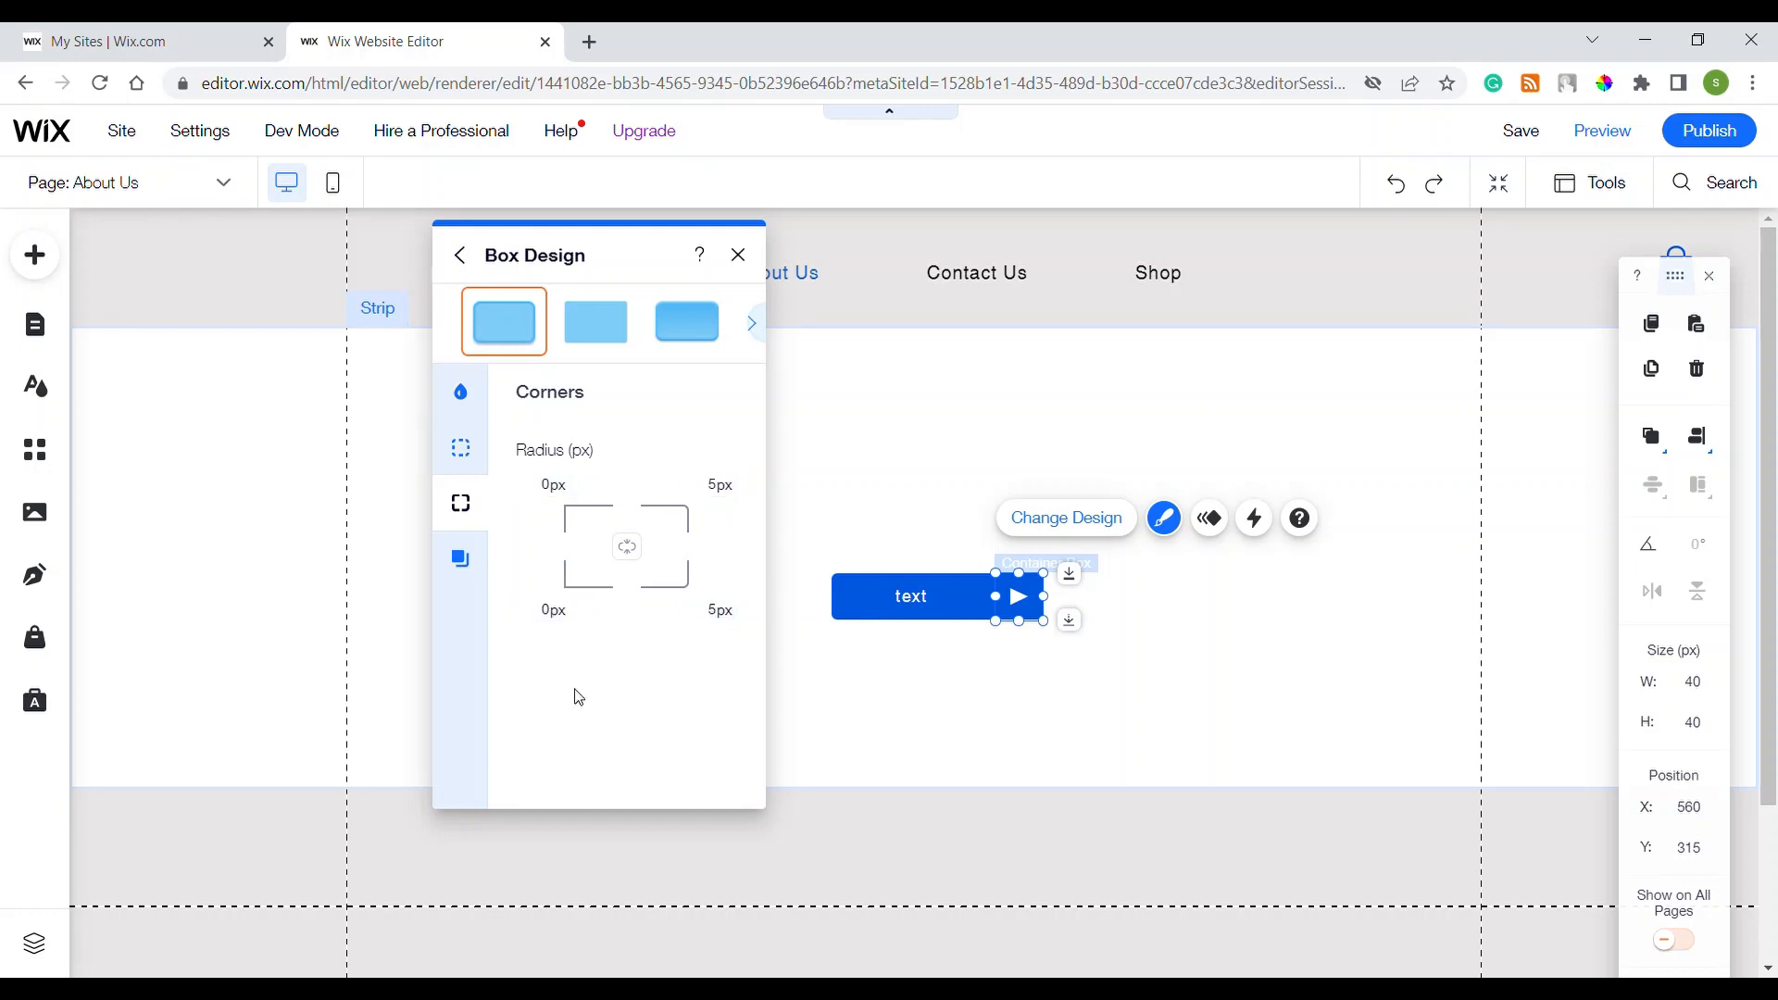
click(1201, 644)
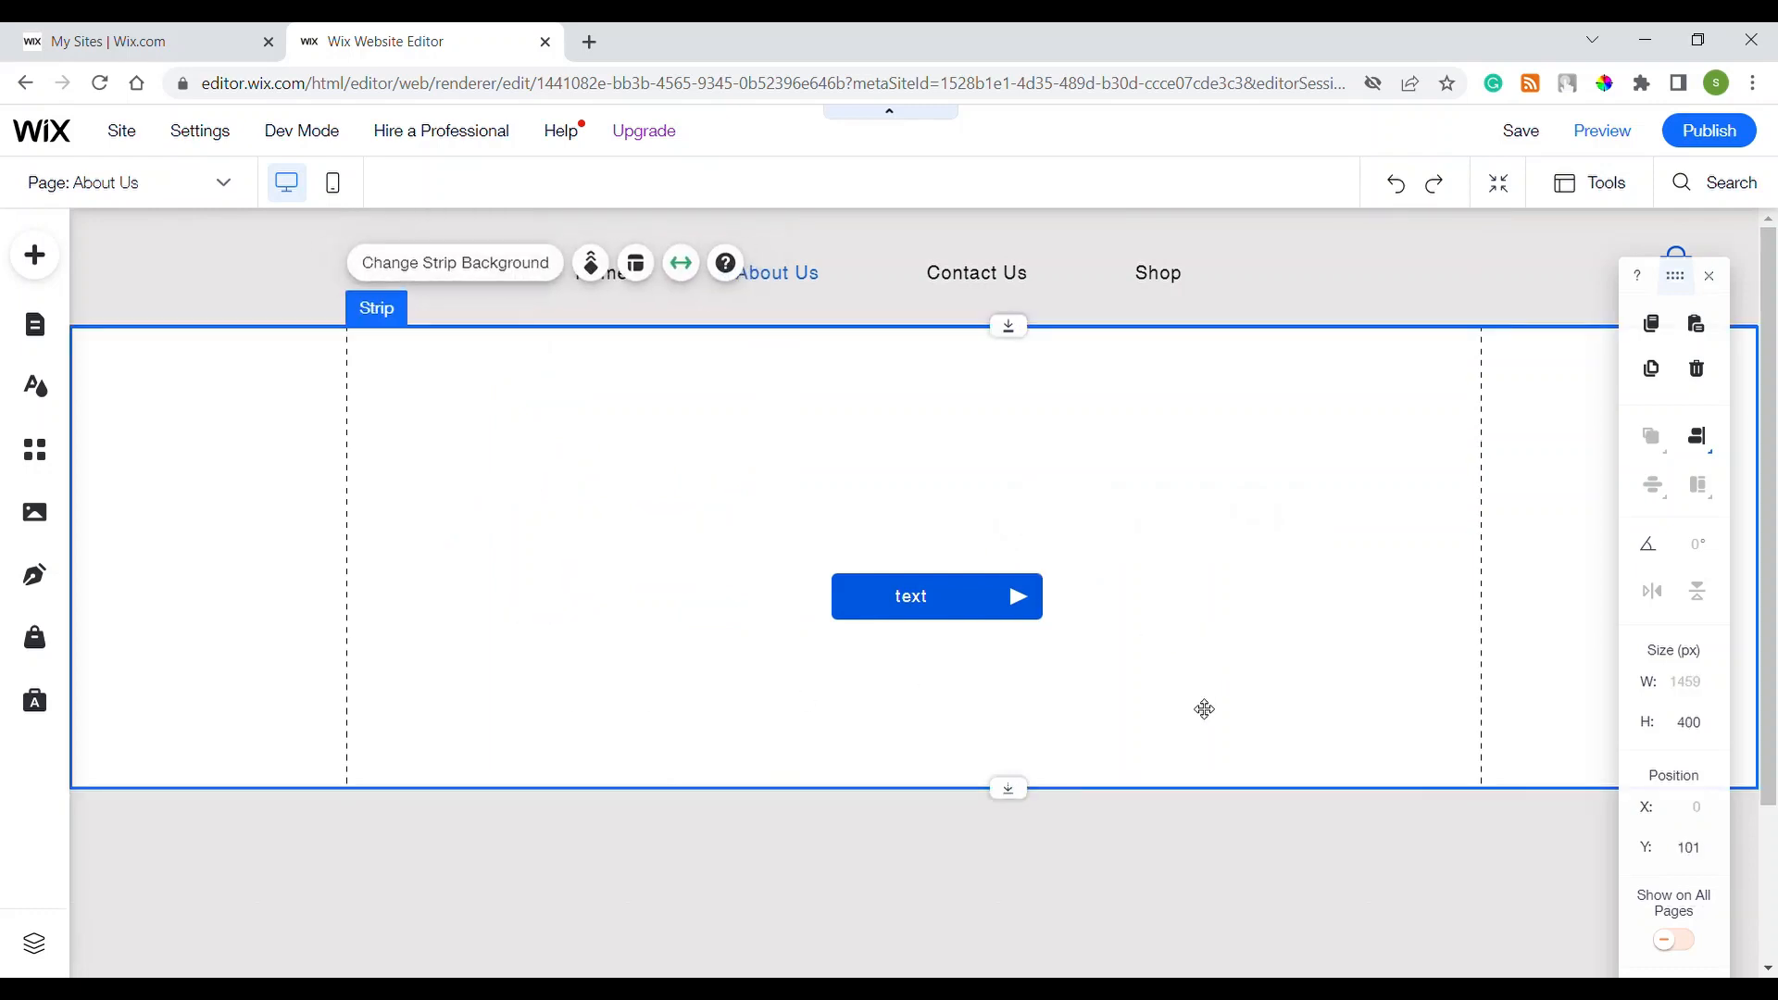
click(960, 616)
click(1037, 621)
click(1066, 667)
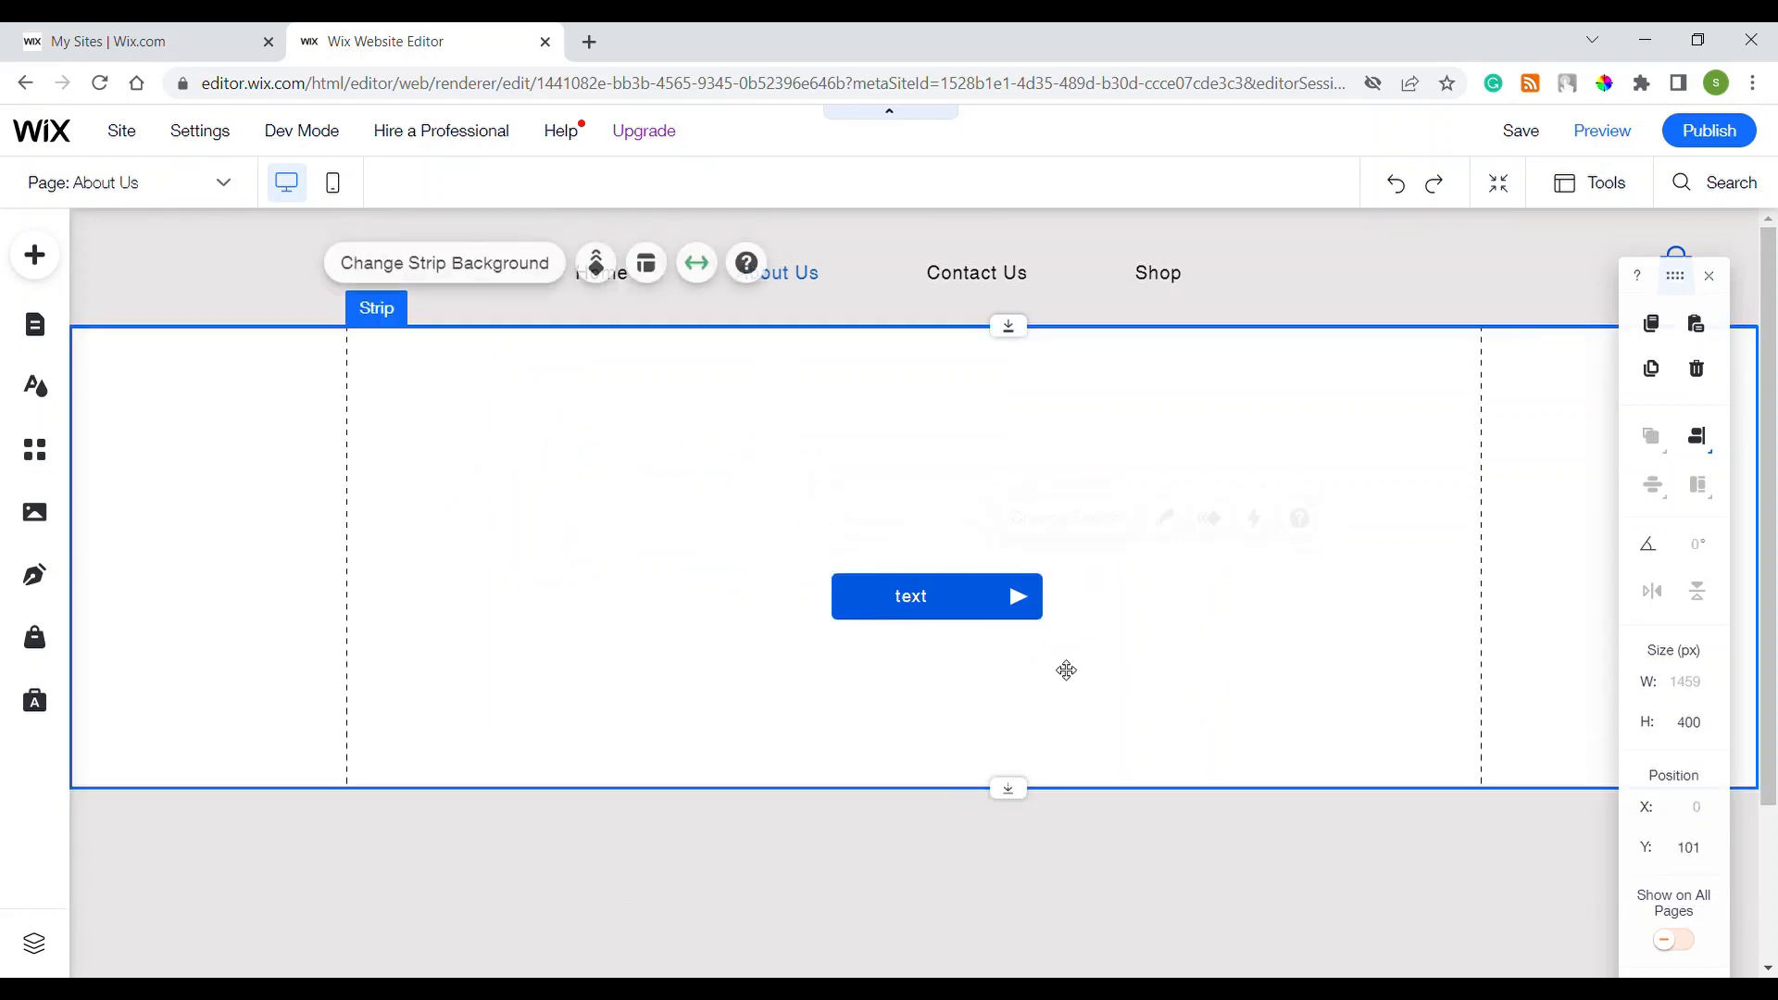
click(995, 616)
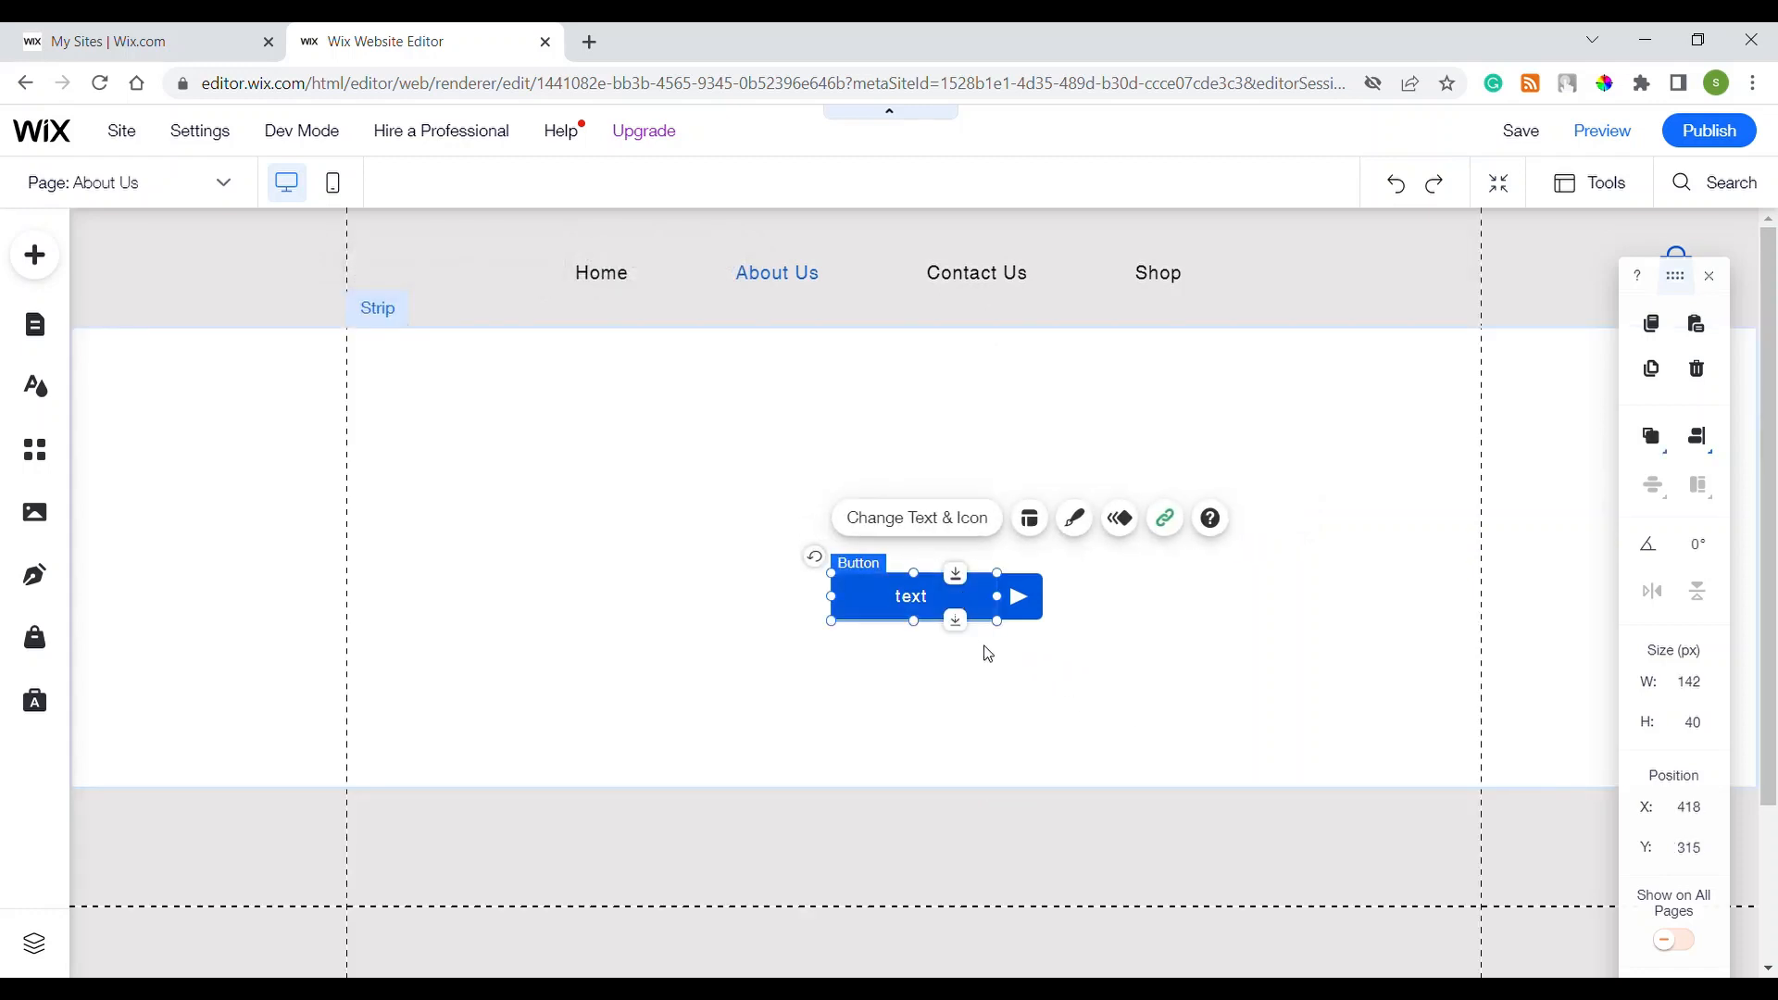
Step: Set the text button's width to 100 px
click(1223, 708)
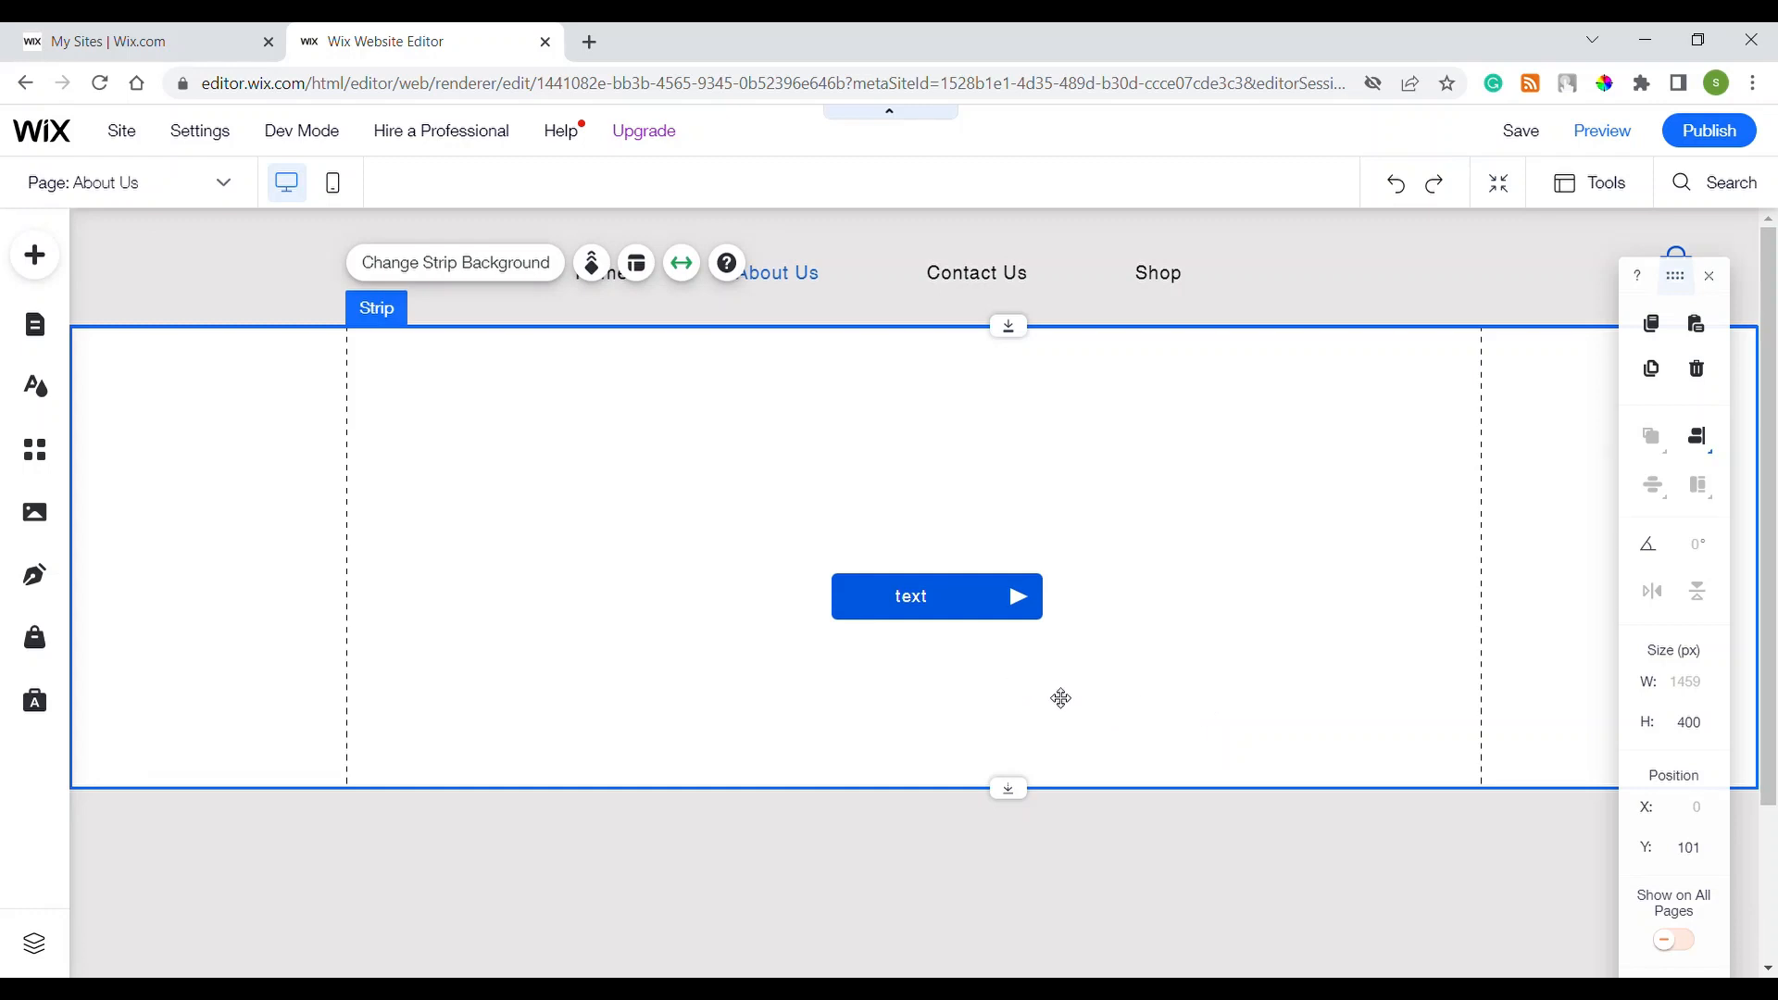
click(1006, 615)
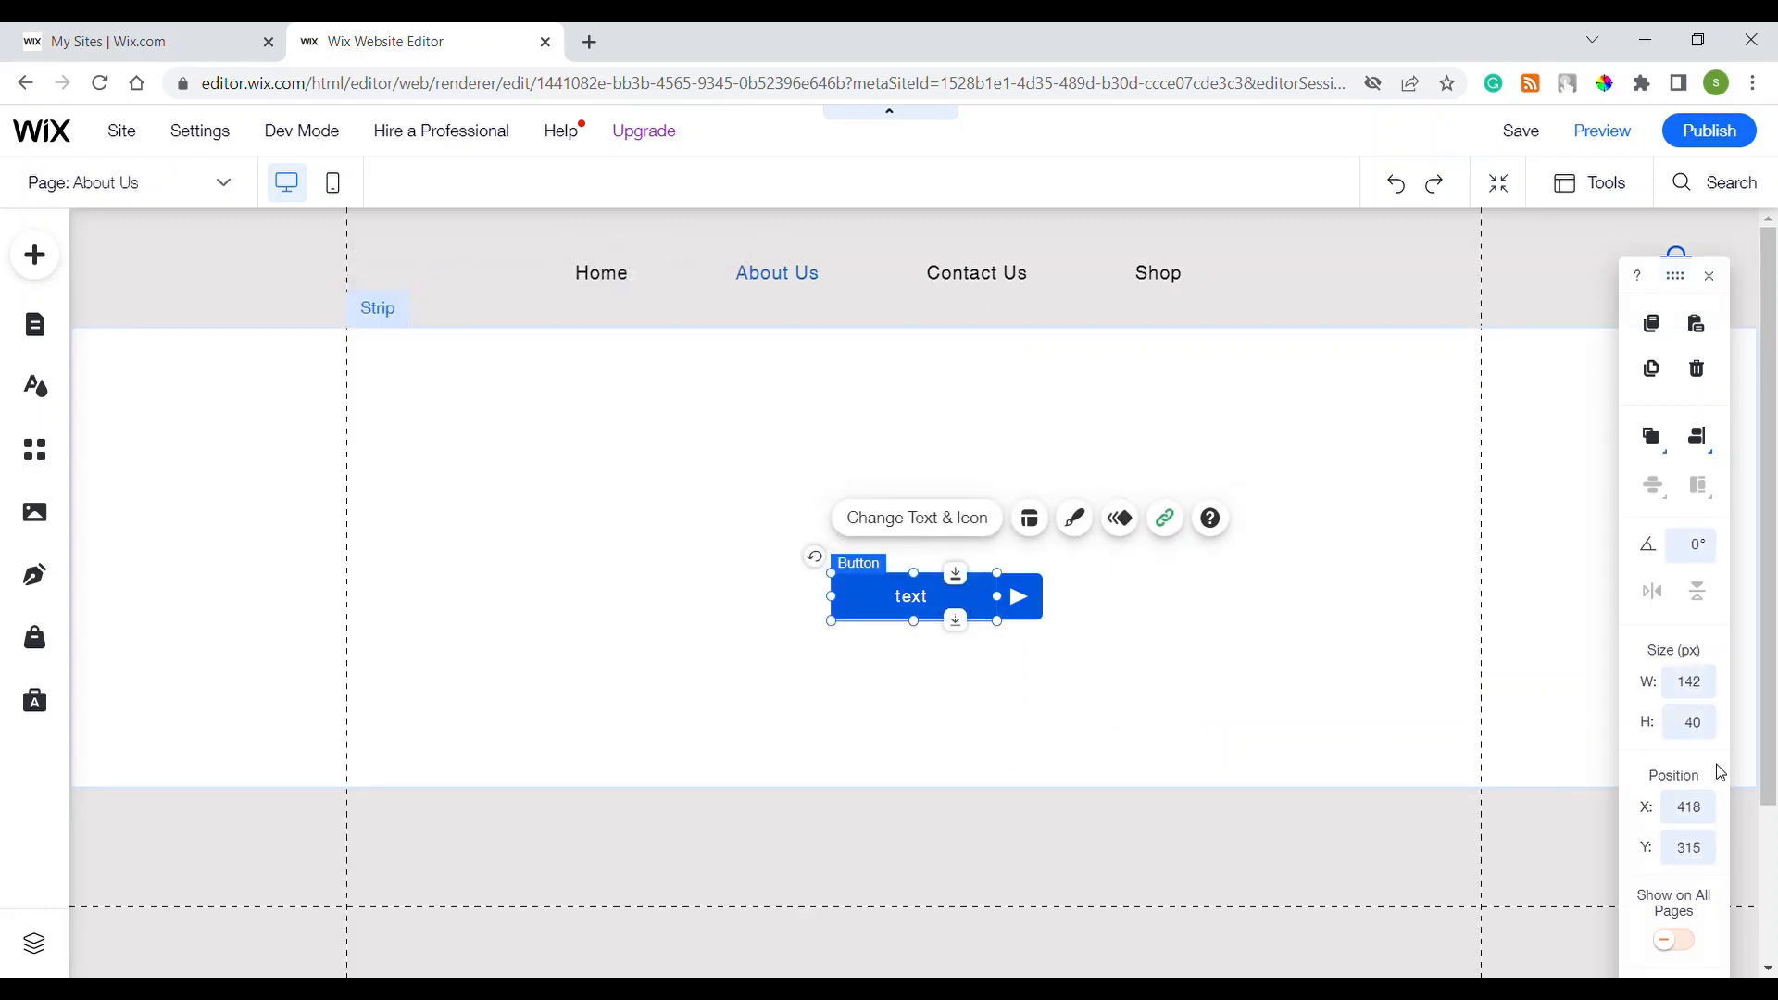
click(1712, 736)
click(1707, 698)
text(100)
key(Return)
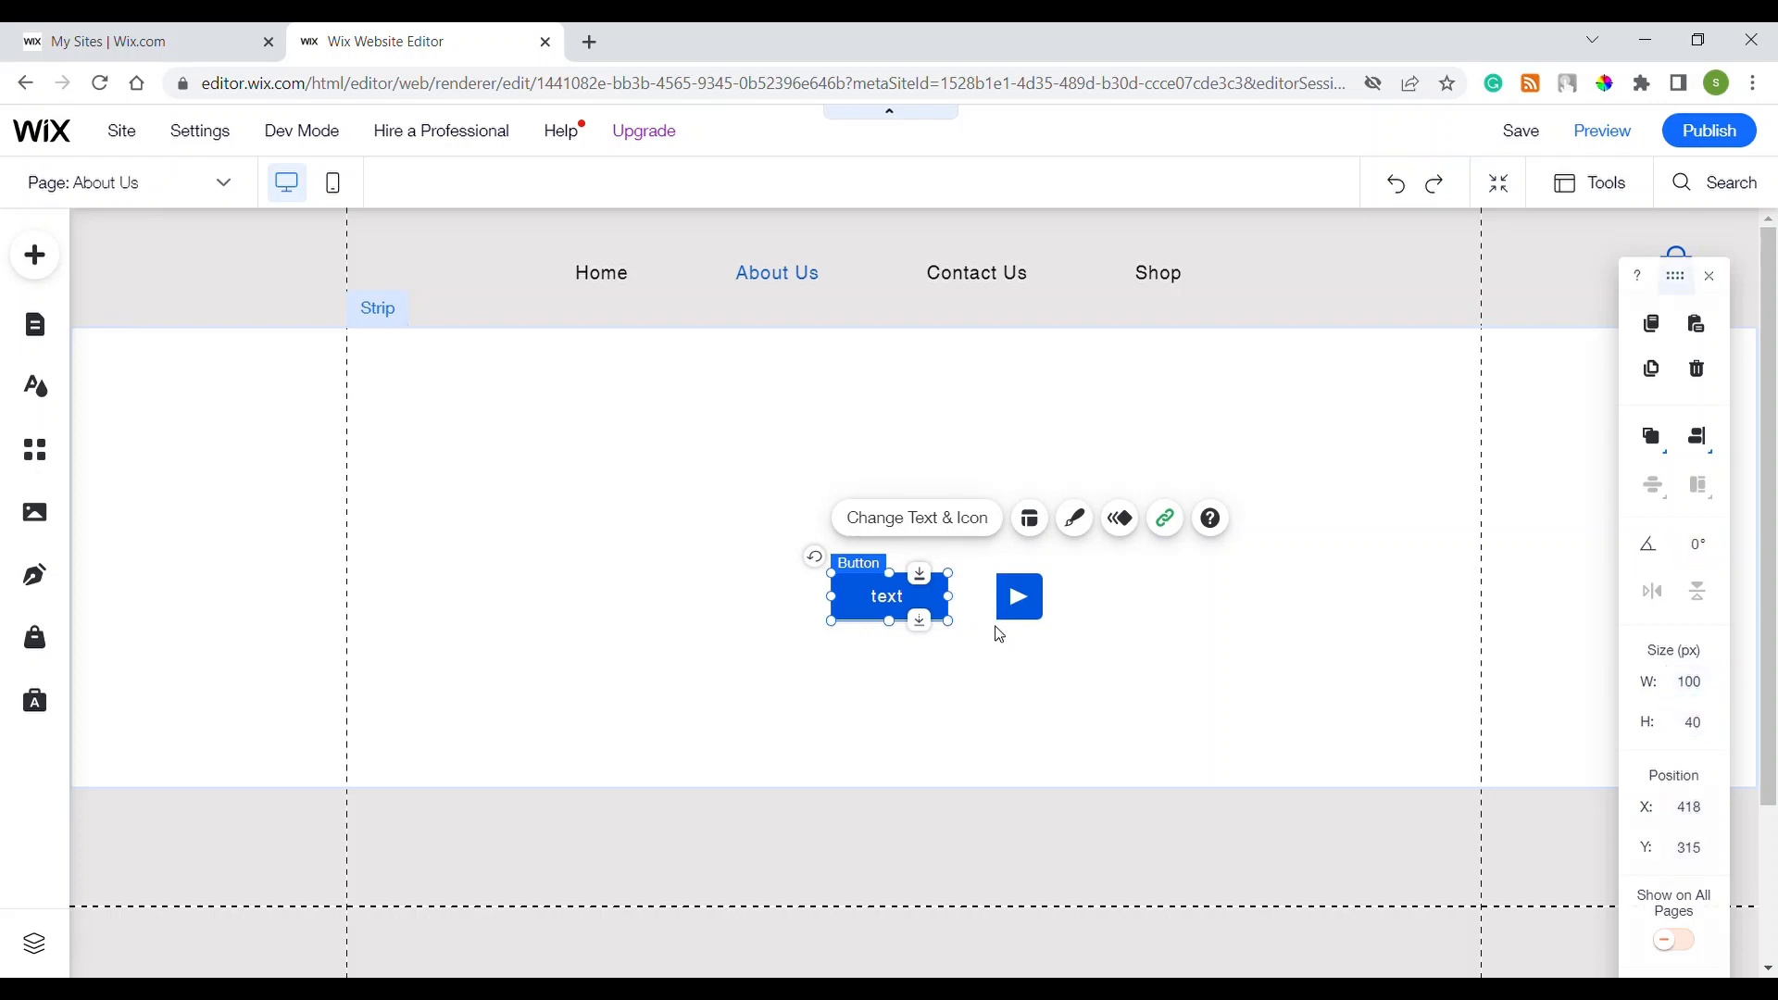
click(1030, 615)
drag(1027, 605, 1015, 607)
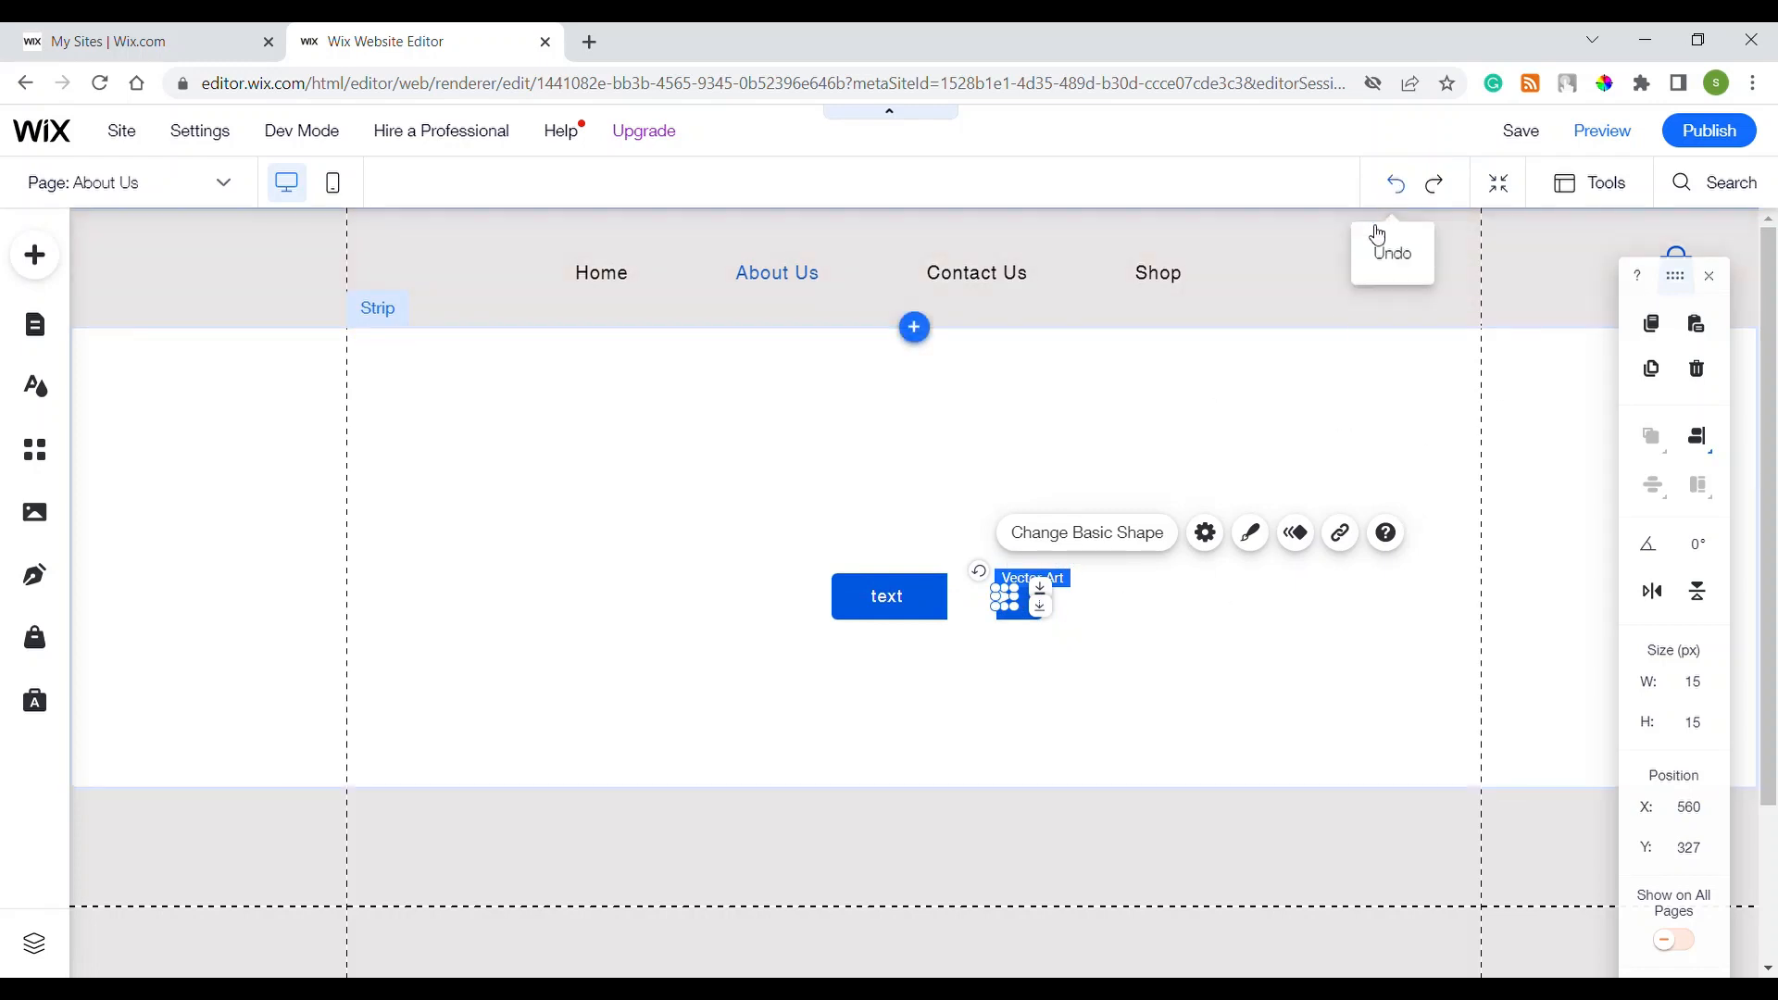
click(1396, 184)
Step: Move the container box with its triangle icon flush against the right edge of the text button, then deselect it
click(1056, 622)
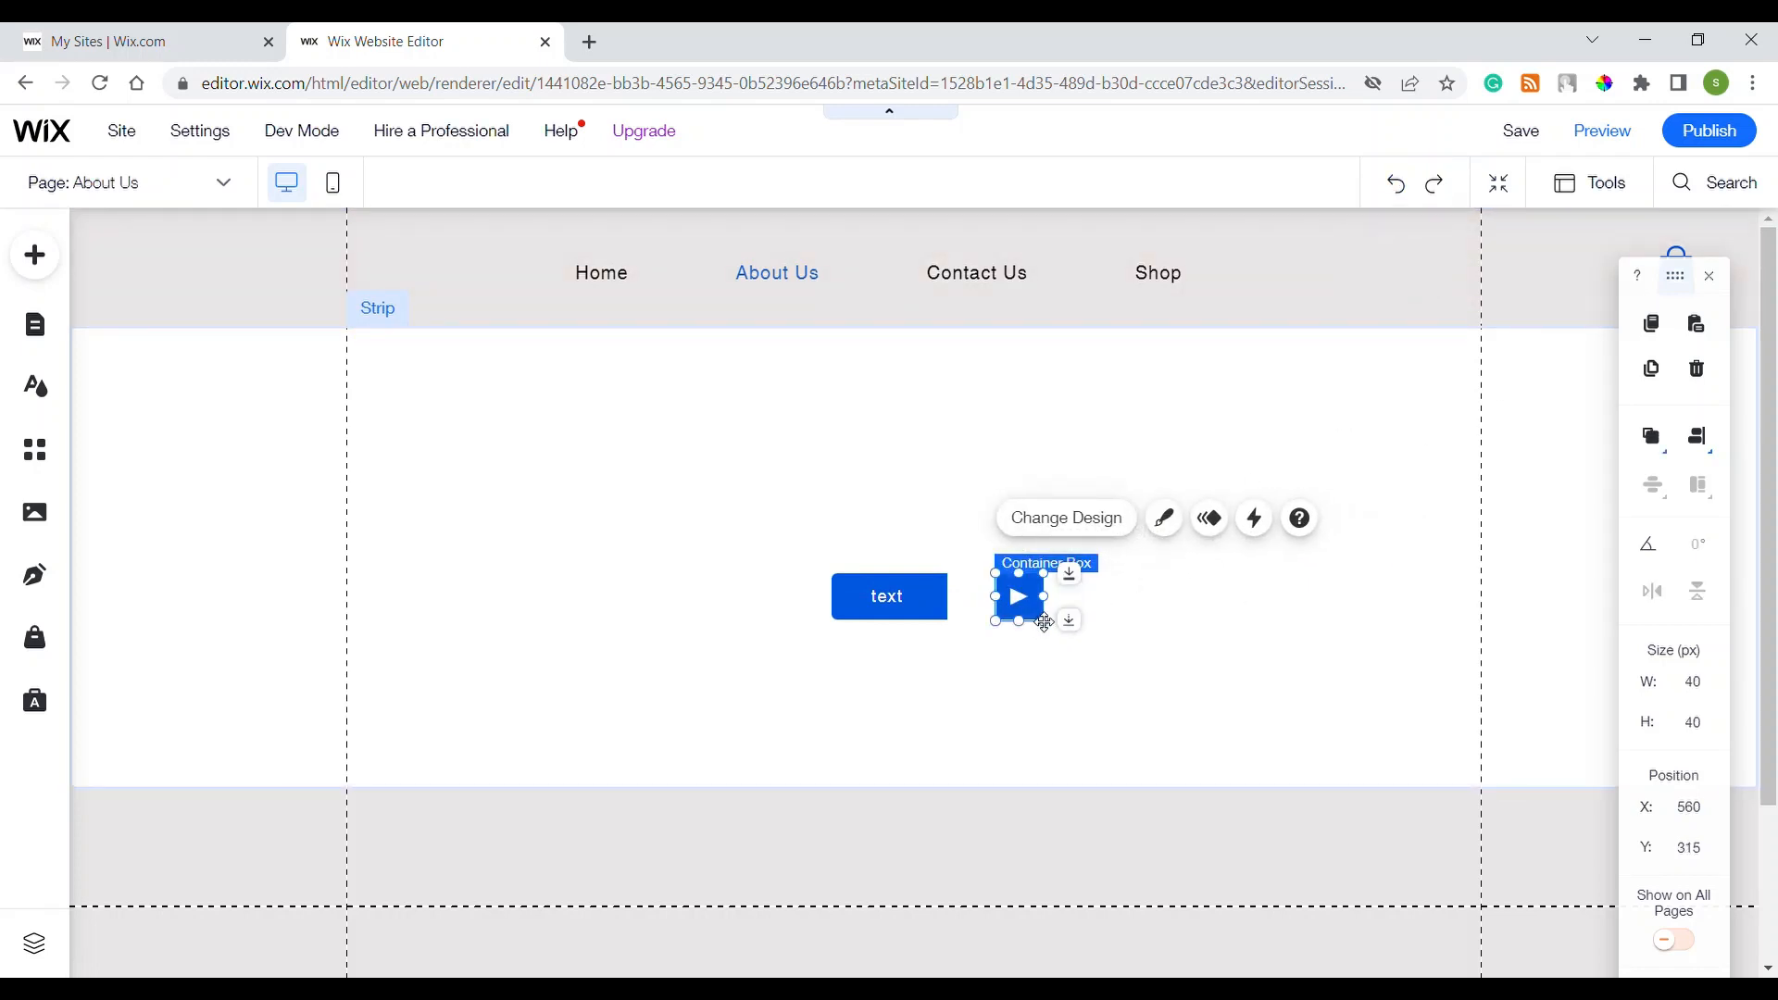
drag(1056, 623, 1000, 623)
click(1131, 683)
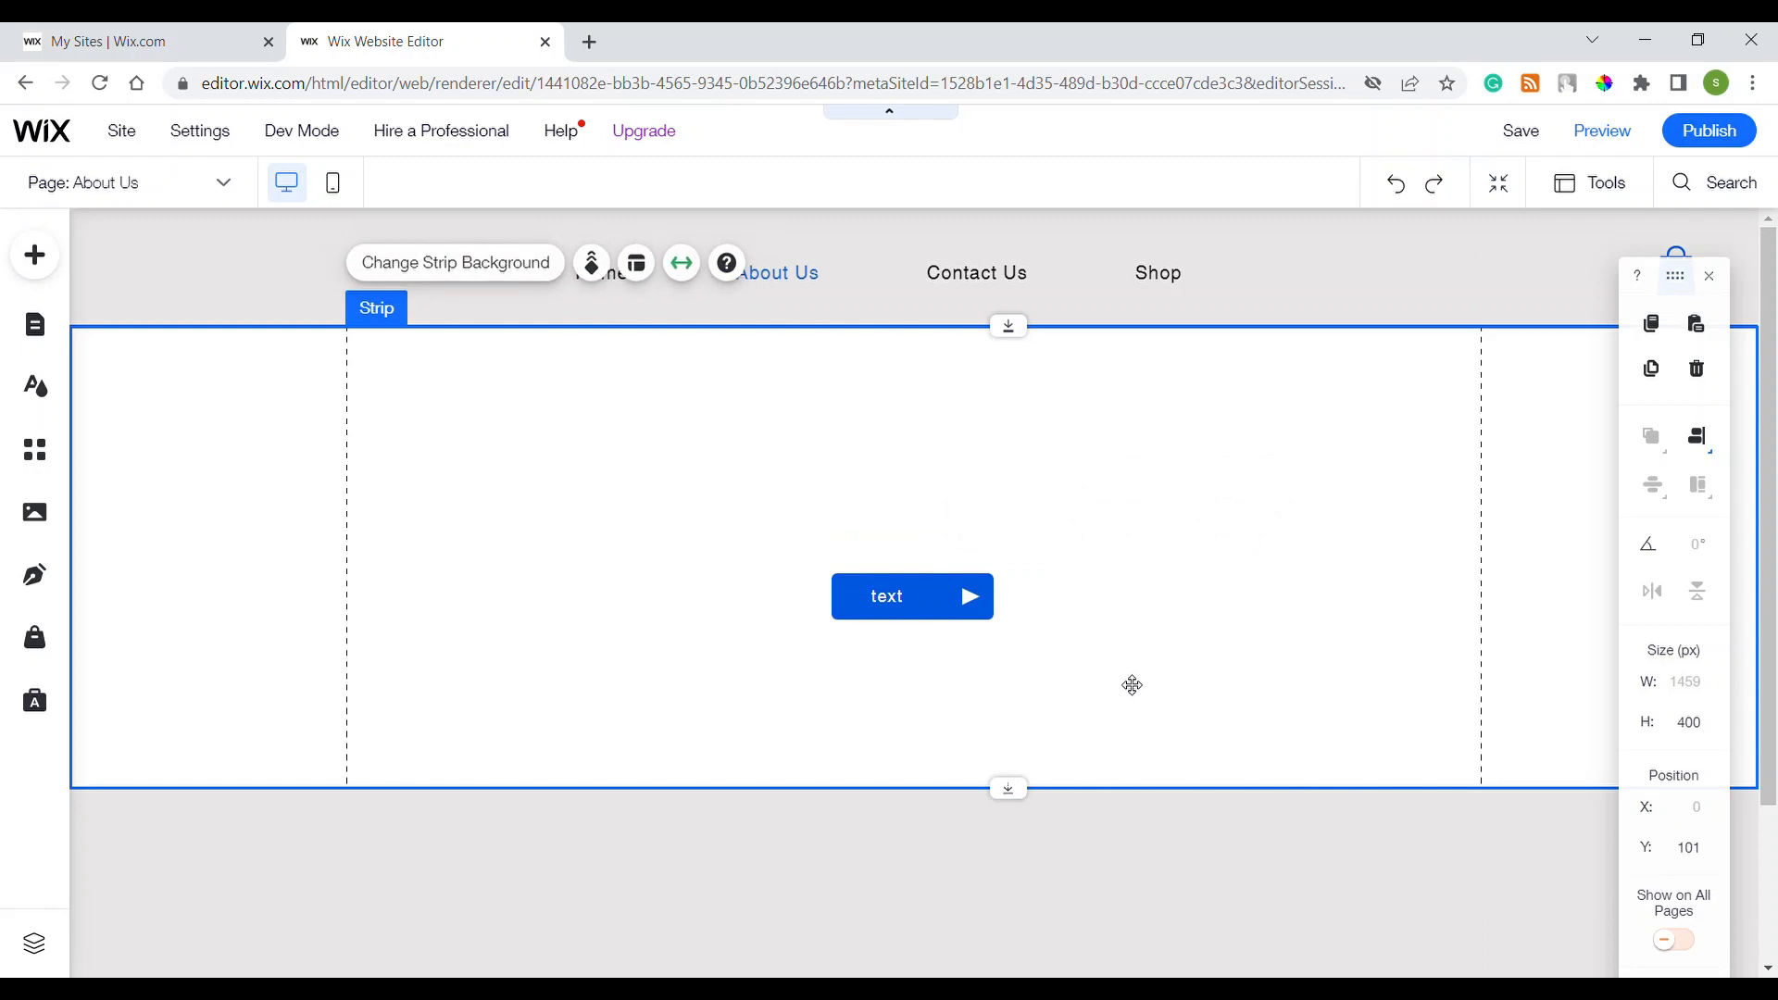